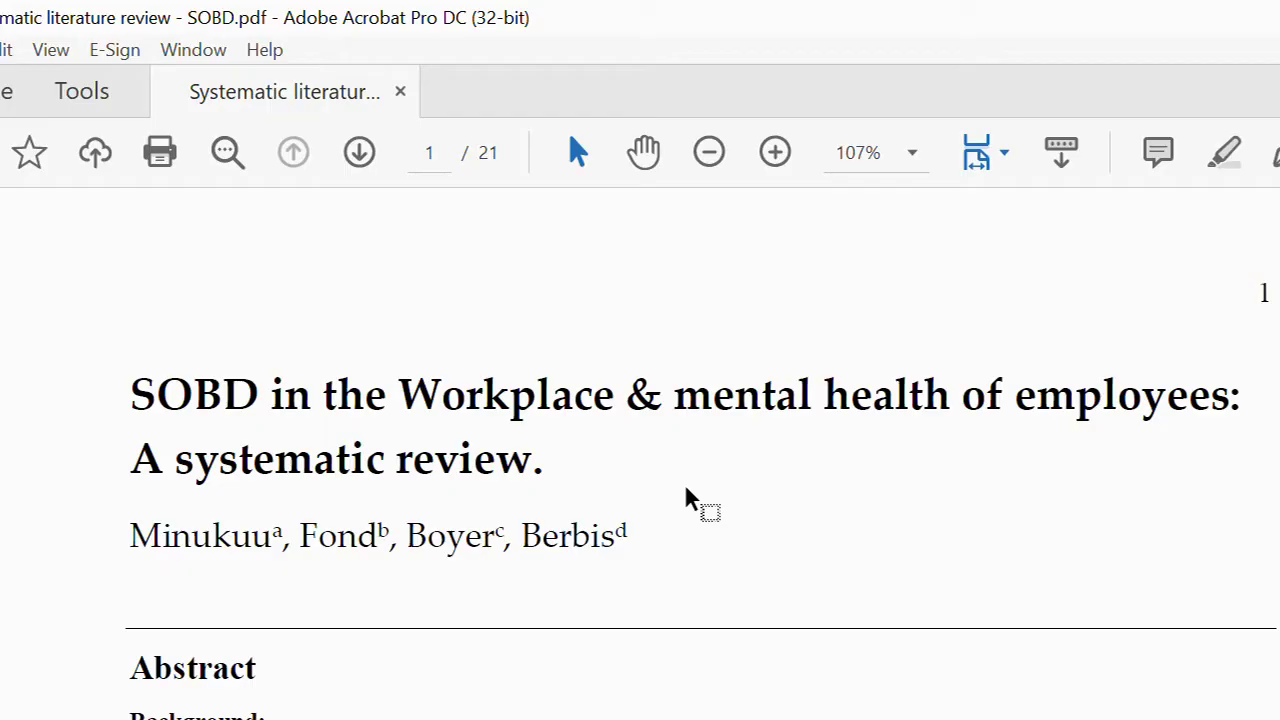
# Open the Organize Pages tool for the Systematic literature review - SOBD PDF.
pyautogui.click(82, 92)
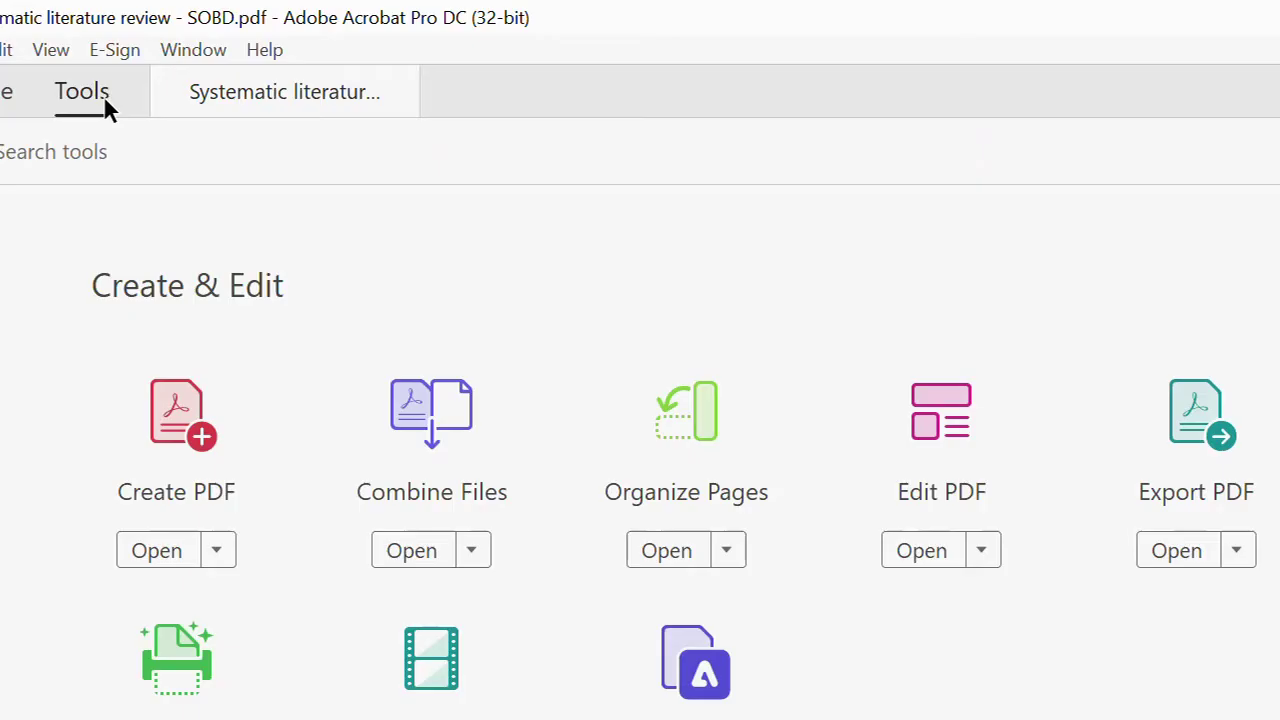
pyautogui.click(686, 458)
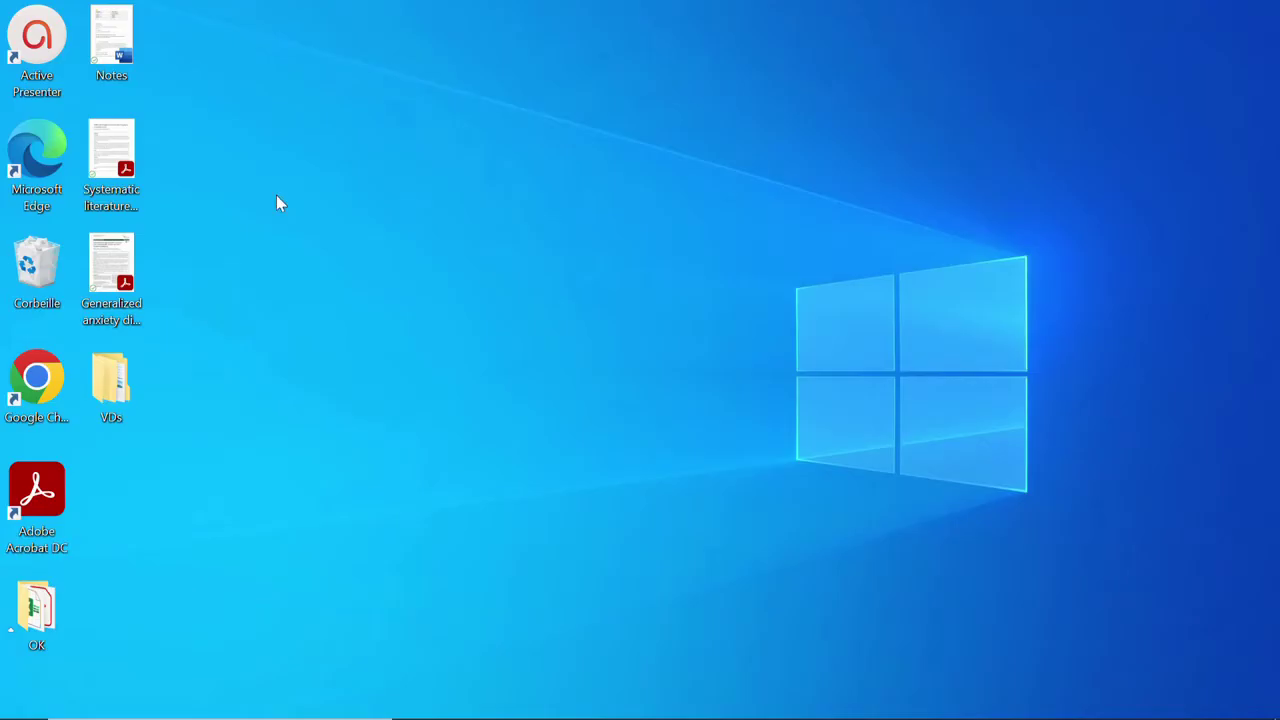
# Open the desktop file "Generalized anxiety disorder in primary" and enable editing, accepting that it no longer complies with PDF/A.
pyautogui.doubleClick(100, 262)
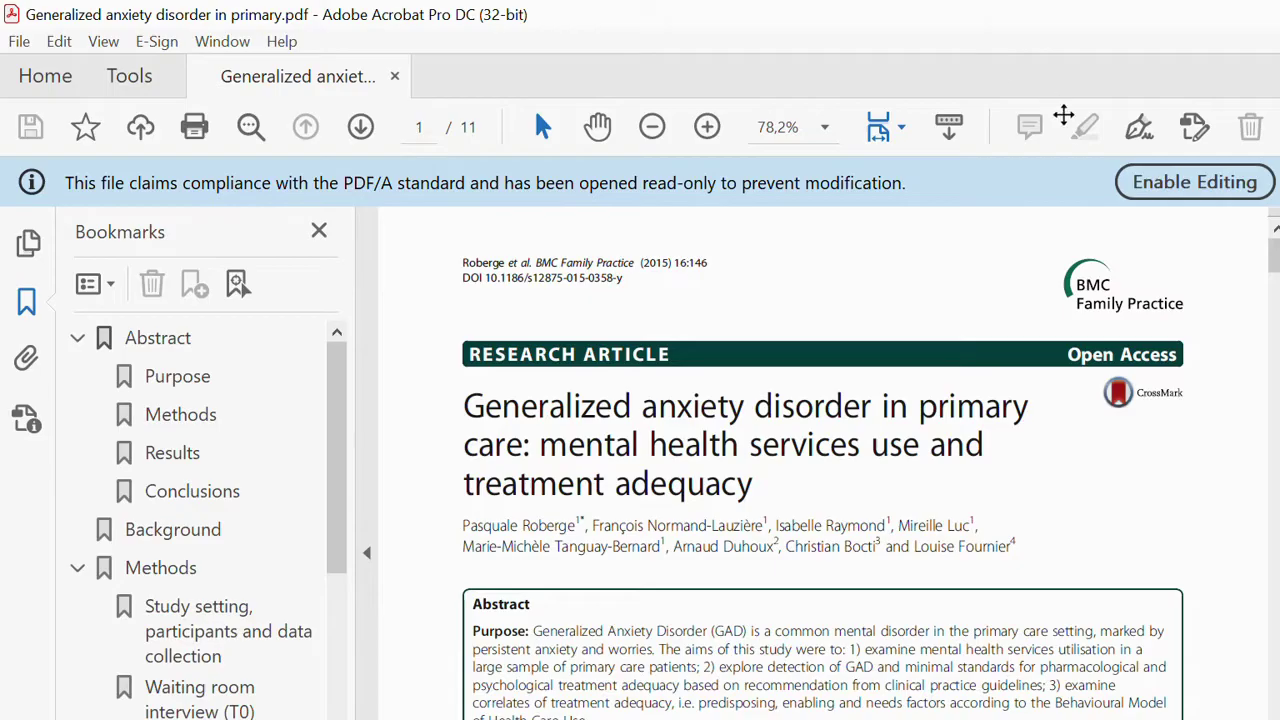
pyautogui.click(1200, 190)
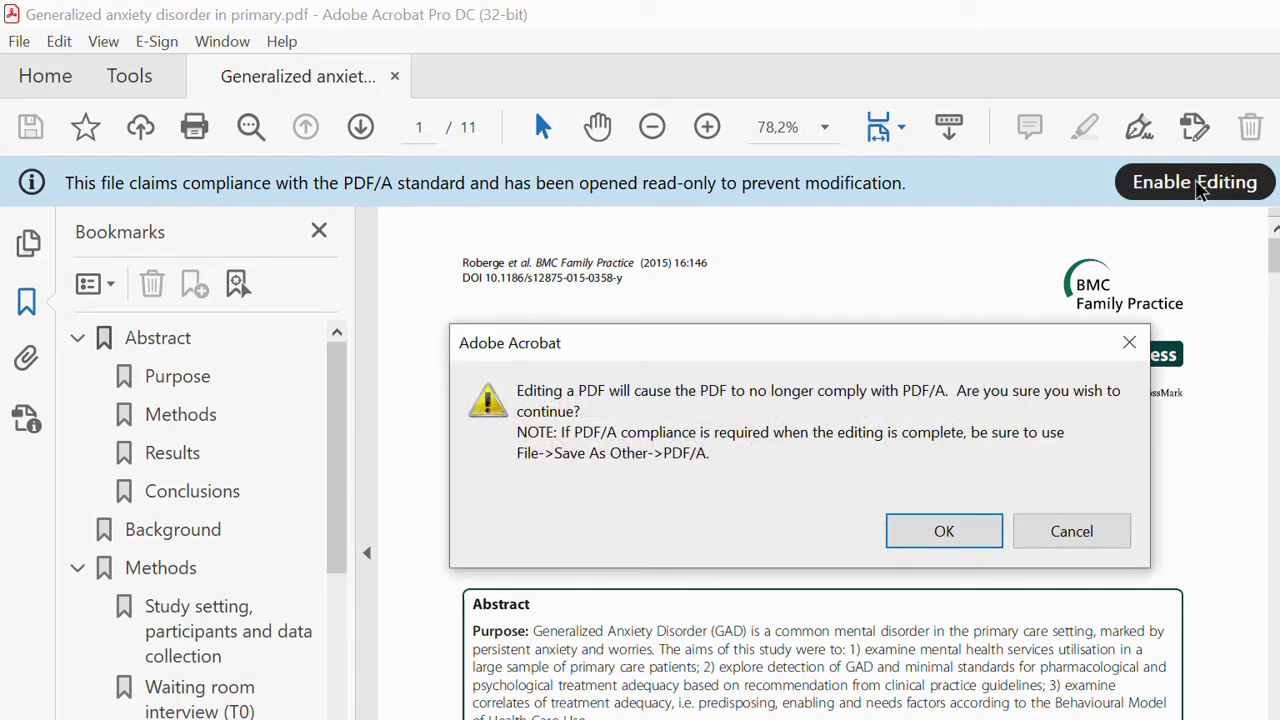
pyautogui.click(945, 527)
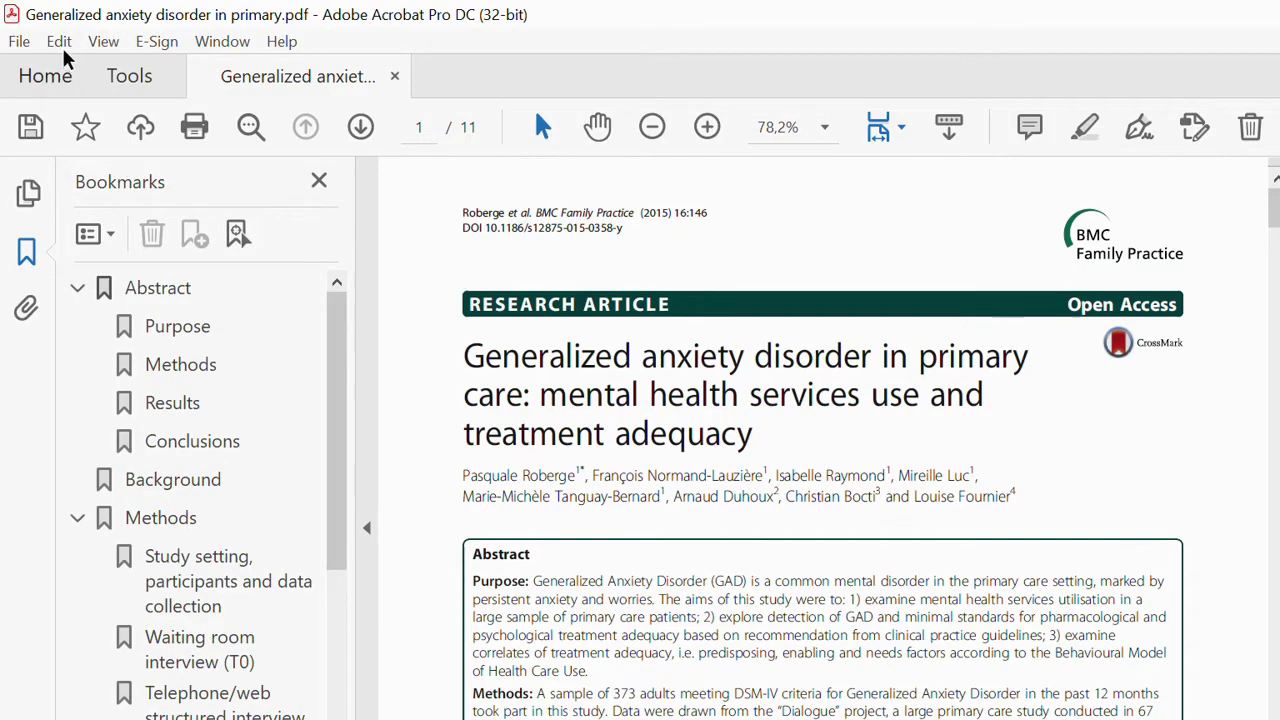
# Review the file formats offered when saving the PDF under another name or folder, and cancel without saving.
pyautogui.click(21, 41)
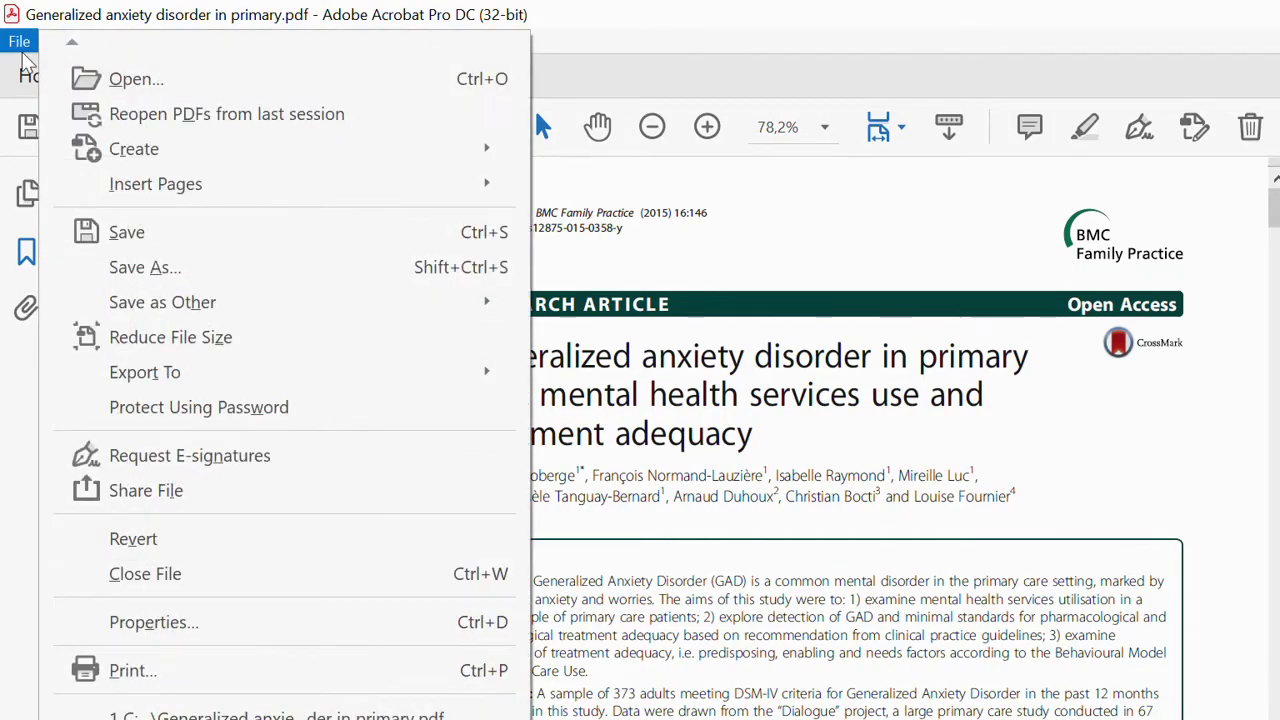
pyautogui.click(145, 267)
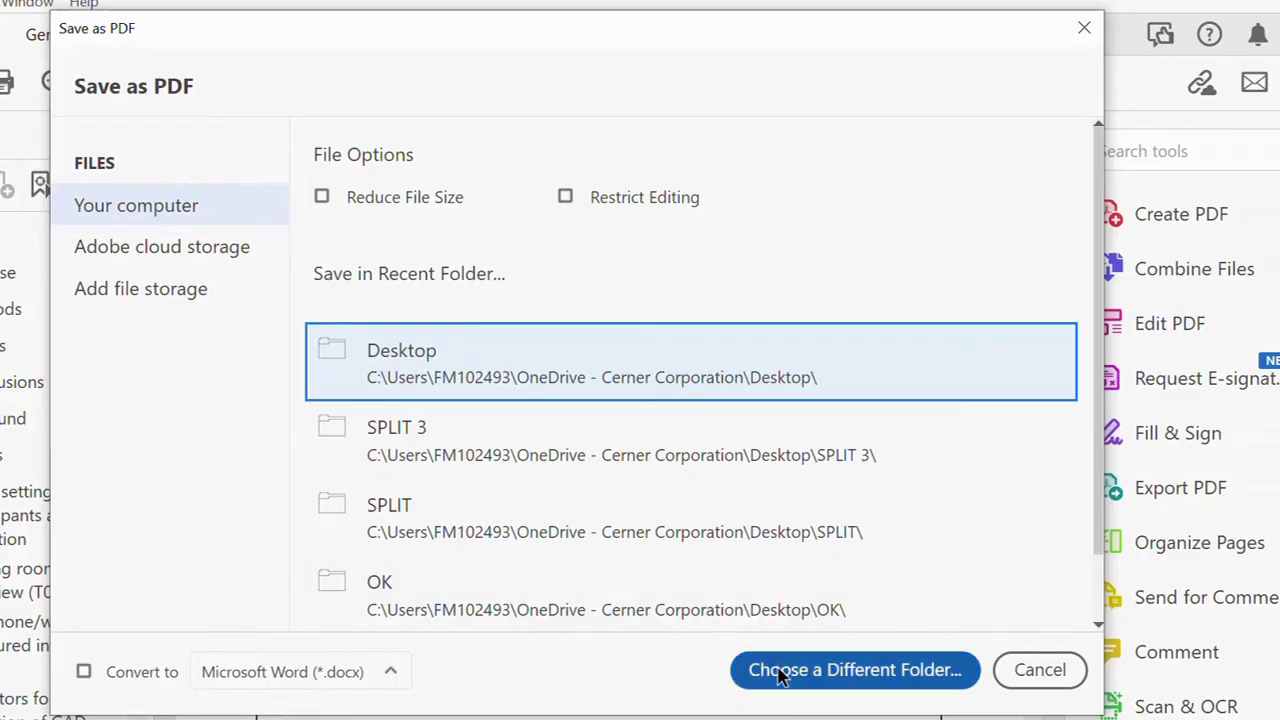
pyautogui.click(780, 677)
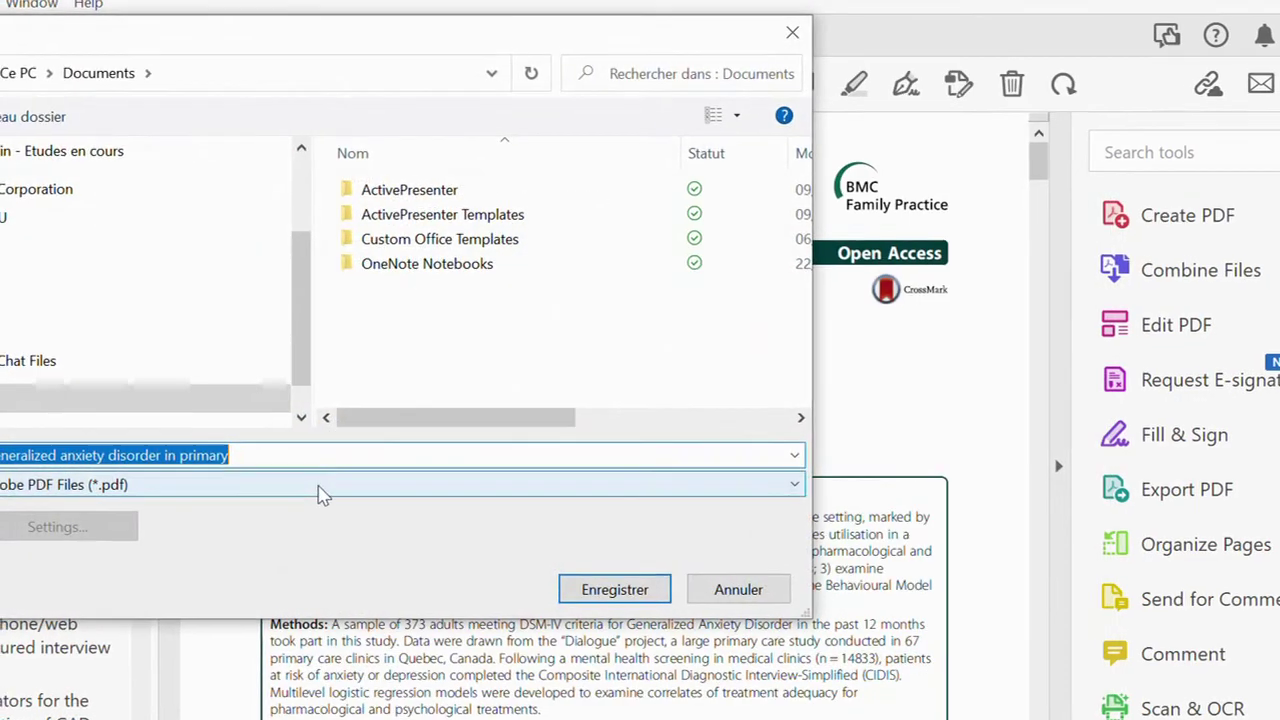
pyautogui.click(317, 485)
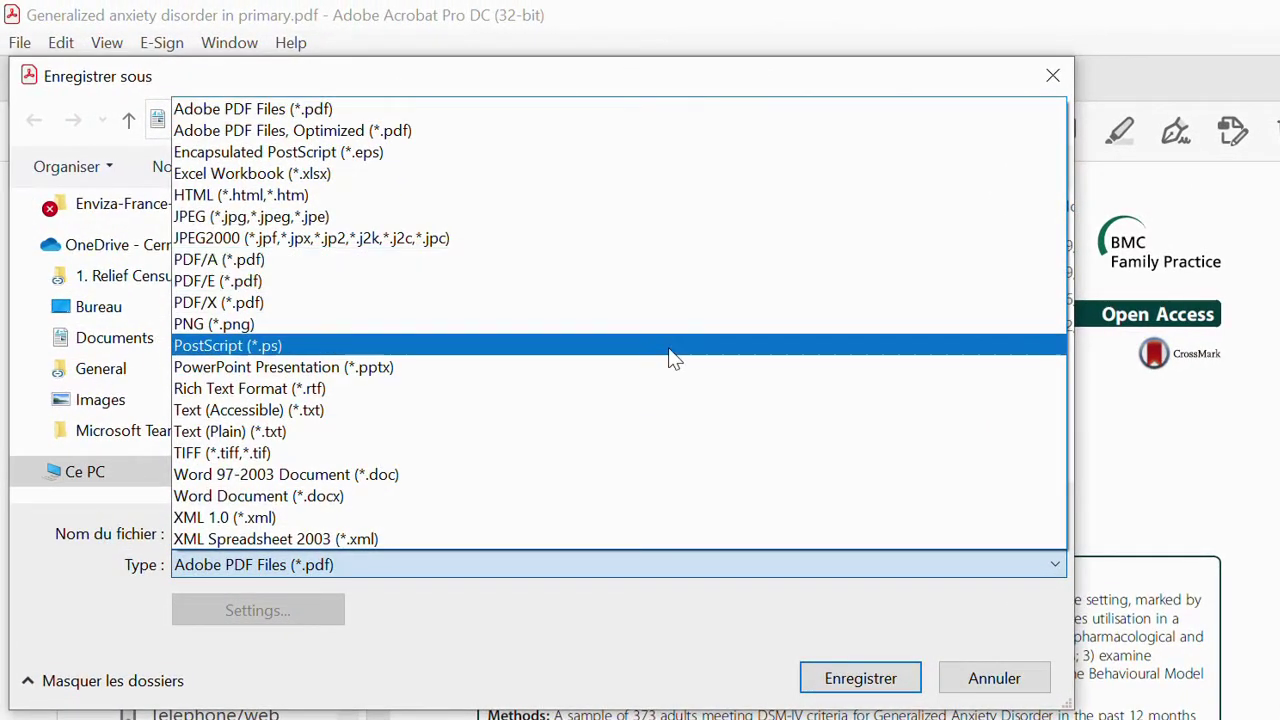
pyautogui.click(995, 690)
pyautogui.click(980, 677)
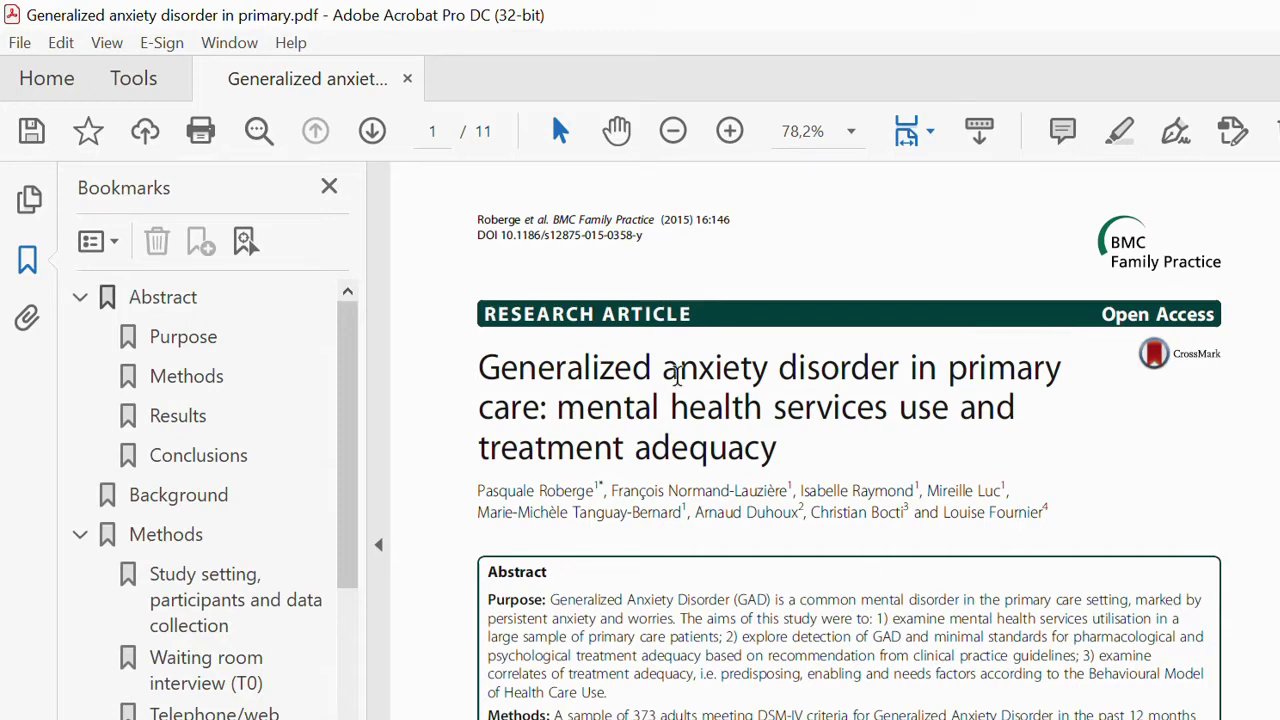
pyautogui.scroll(-1, 737, 577)
pyautogui.scroll(1, 737, 577)
pyautogui.scroll(-2, 737, 577)
pyautogui.scroll(2, 737, 577)
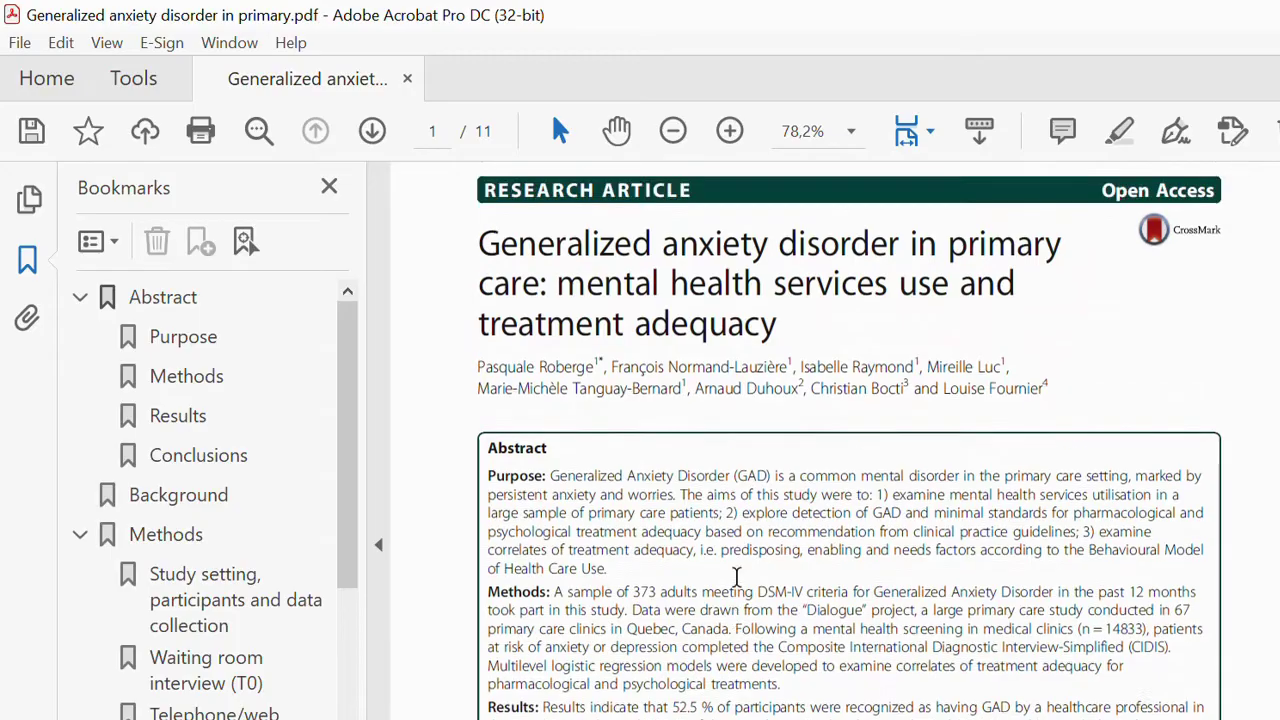
pyautogui.scroll(-1, 737, 577)
pyautogui.scroll(1, 737, 577)
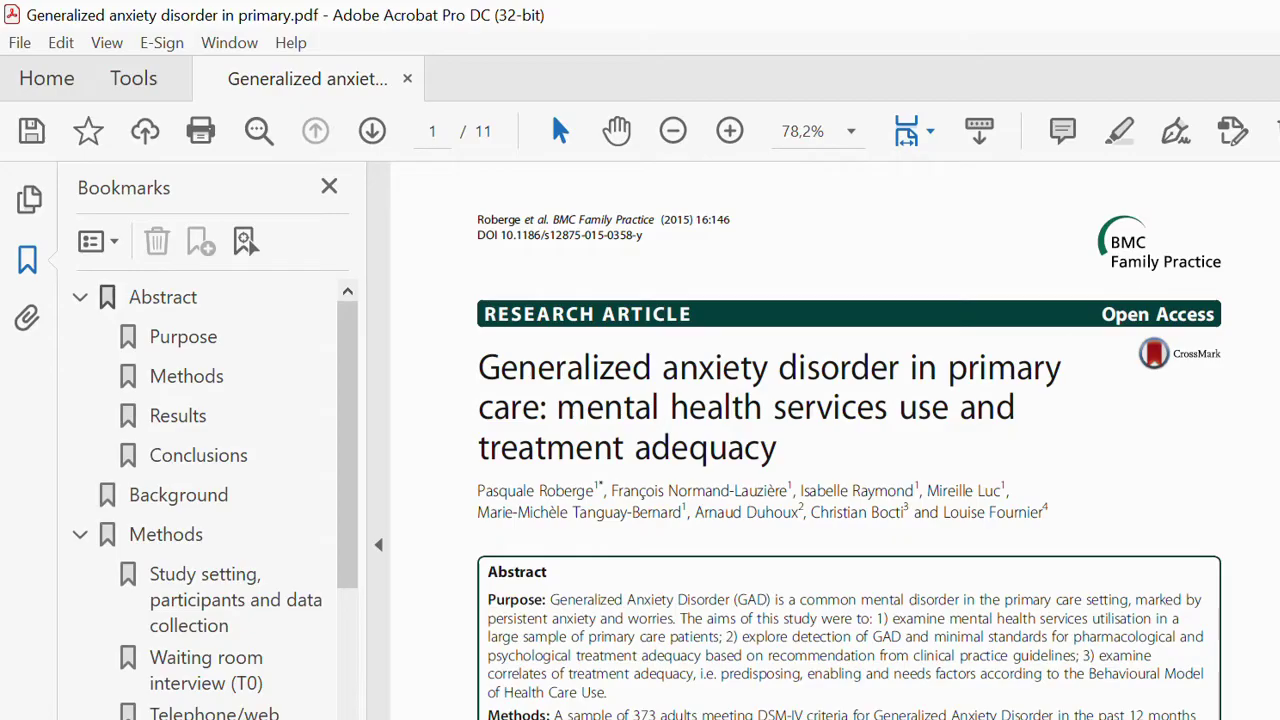
# Open the Organize Pages tool for the Generalized anxiety disorder PDF and show its page extraction options.
pyautogui.click(150, 78)
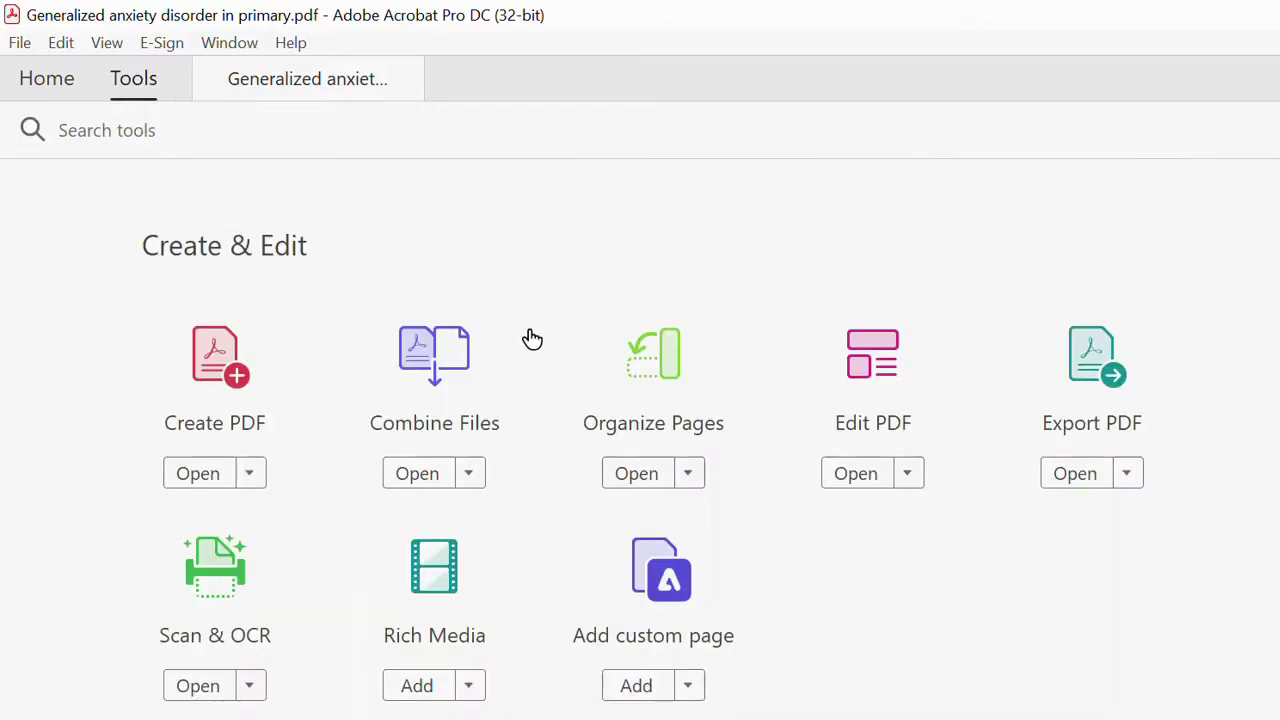
pyautogui.click(649, 400)
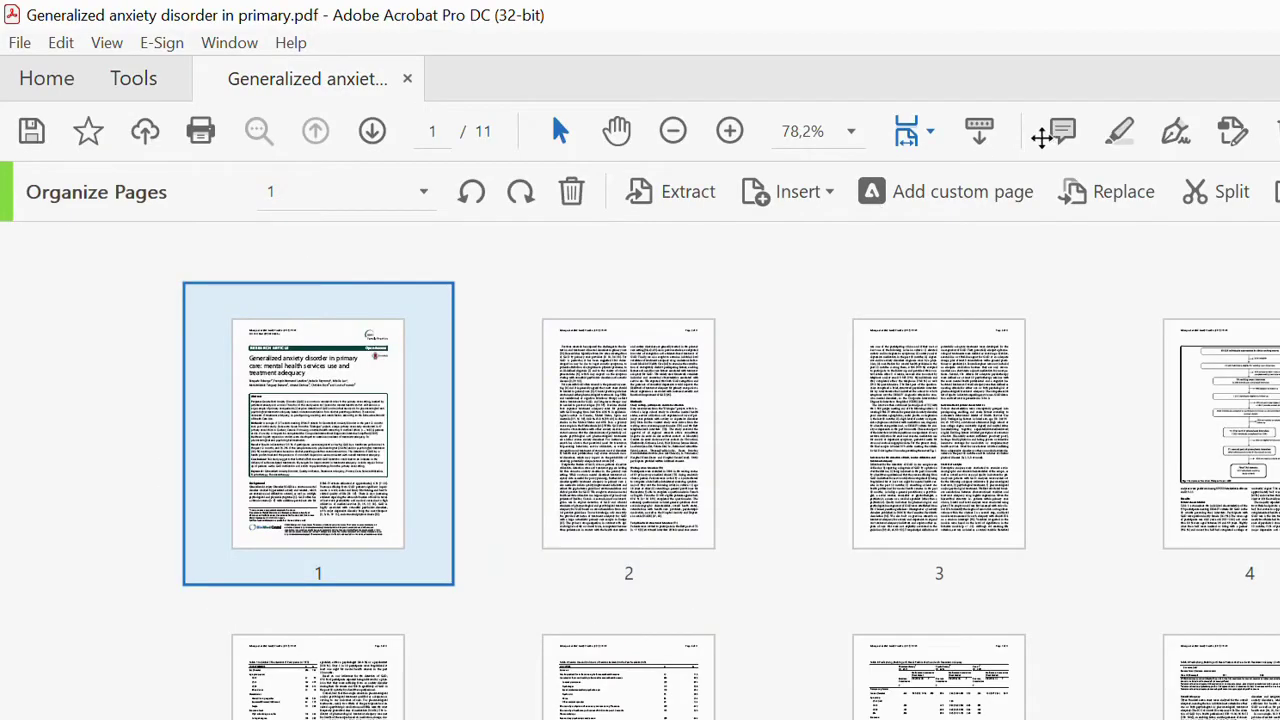
pyautogui.click(686, 200)
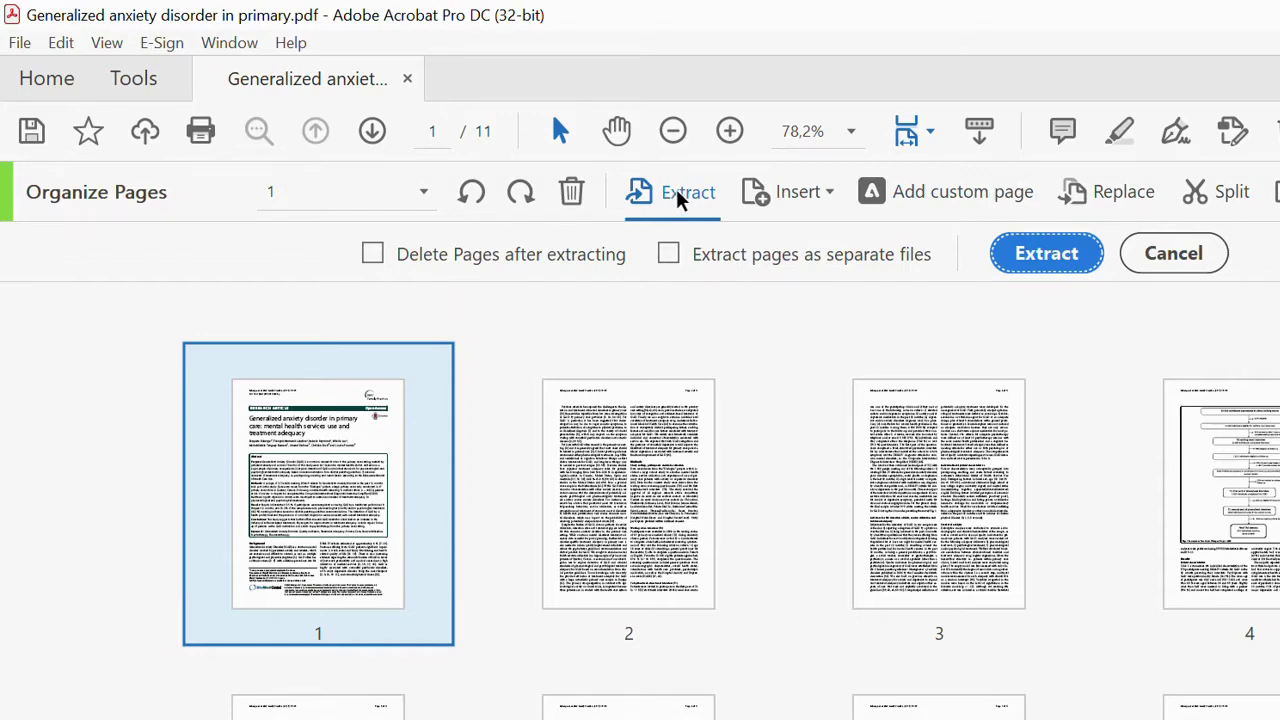
pyautogui.click(686, 196)
pyautogui.click(681, 195)
# Select the even pages for extraction and check the highlighted thumbnails through page 11.
pyautogui.click(424, 193)
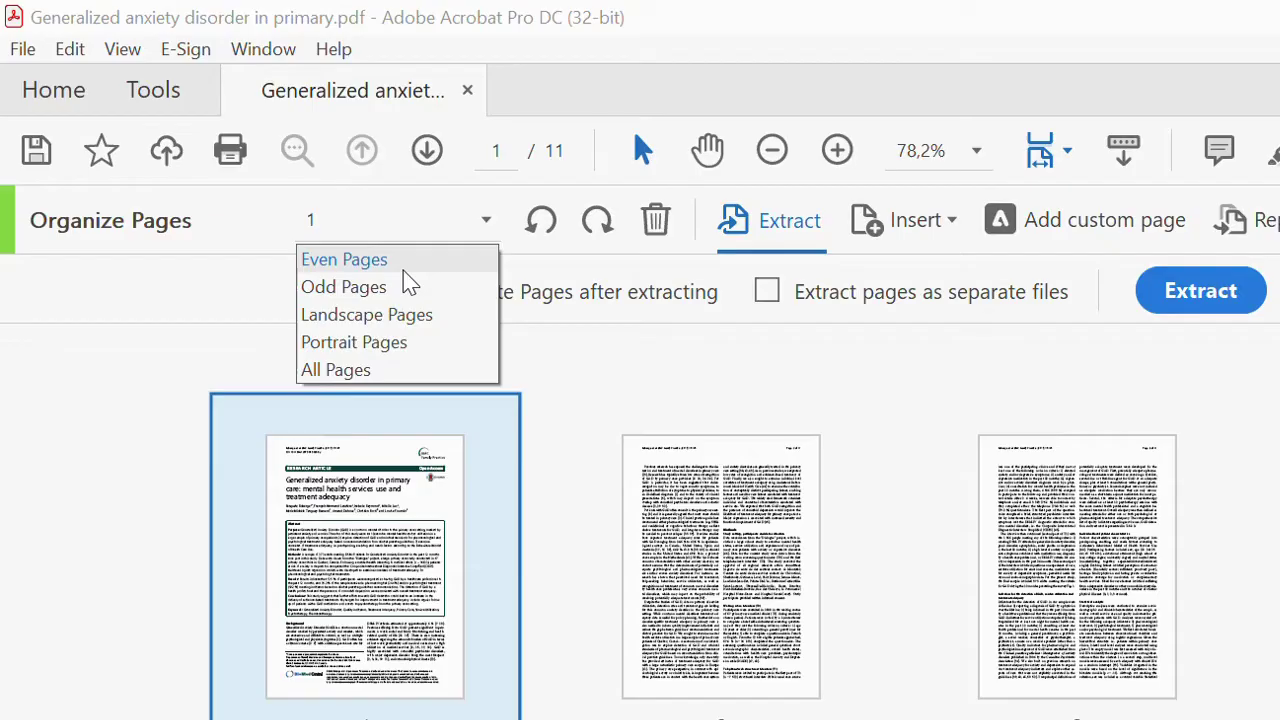
pyautogui.click(405, 268)
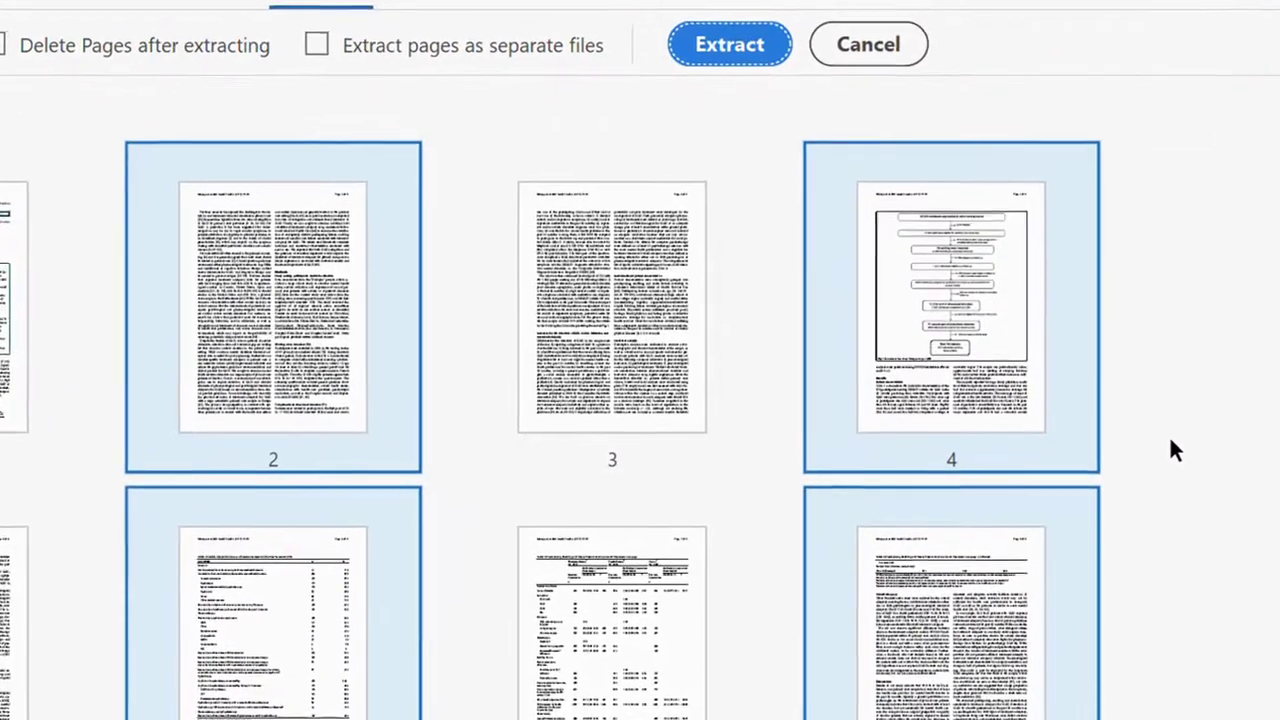
pyautogui.scroll(-2, 1125, 473)
pyautogui.scroll(-1, 1172, 437)
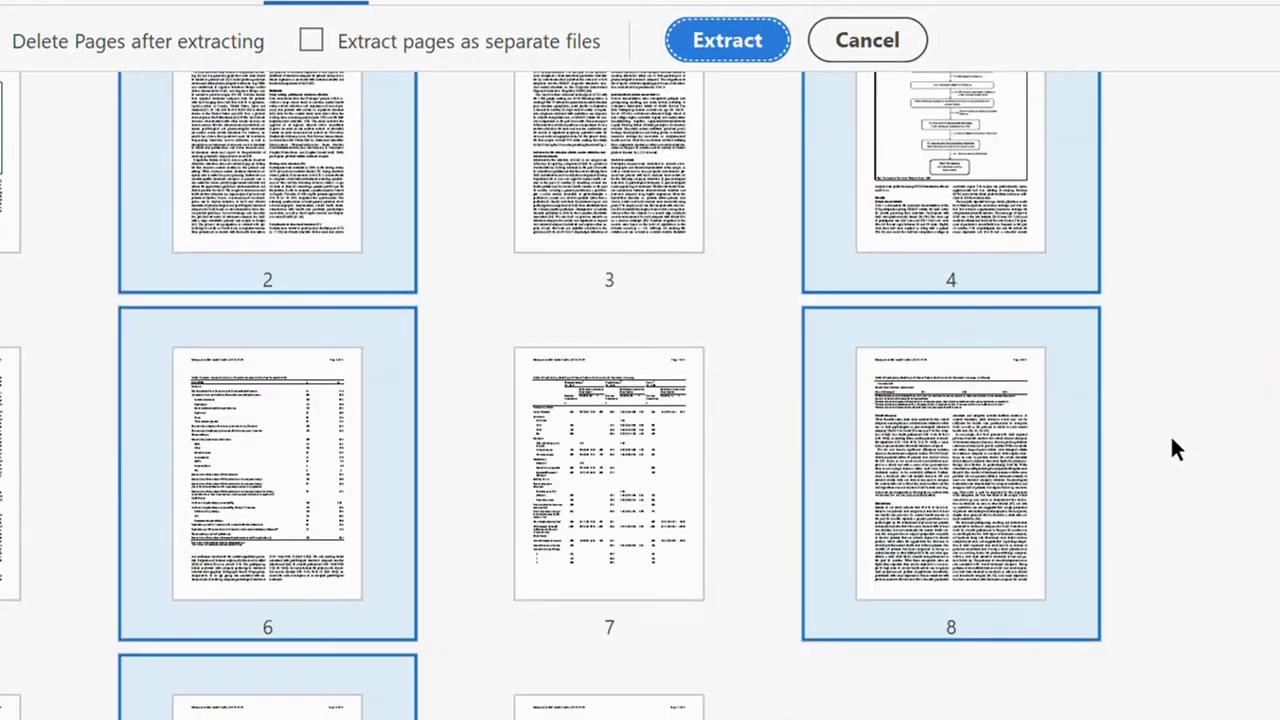
pyautogui.scroll(-3, 1172, 437)
pyautogui.scroll(3, 1173, 440)
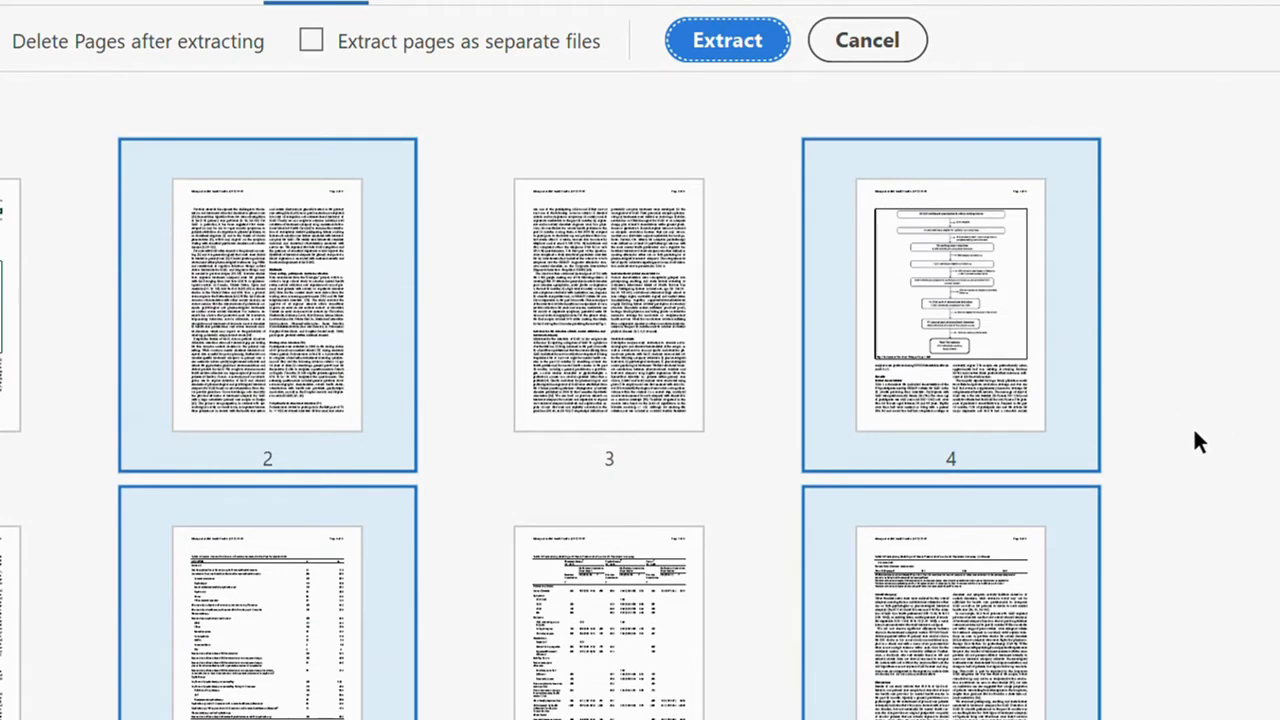
pyautogui.scroll(-3, 1143, 440)
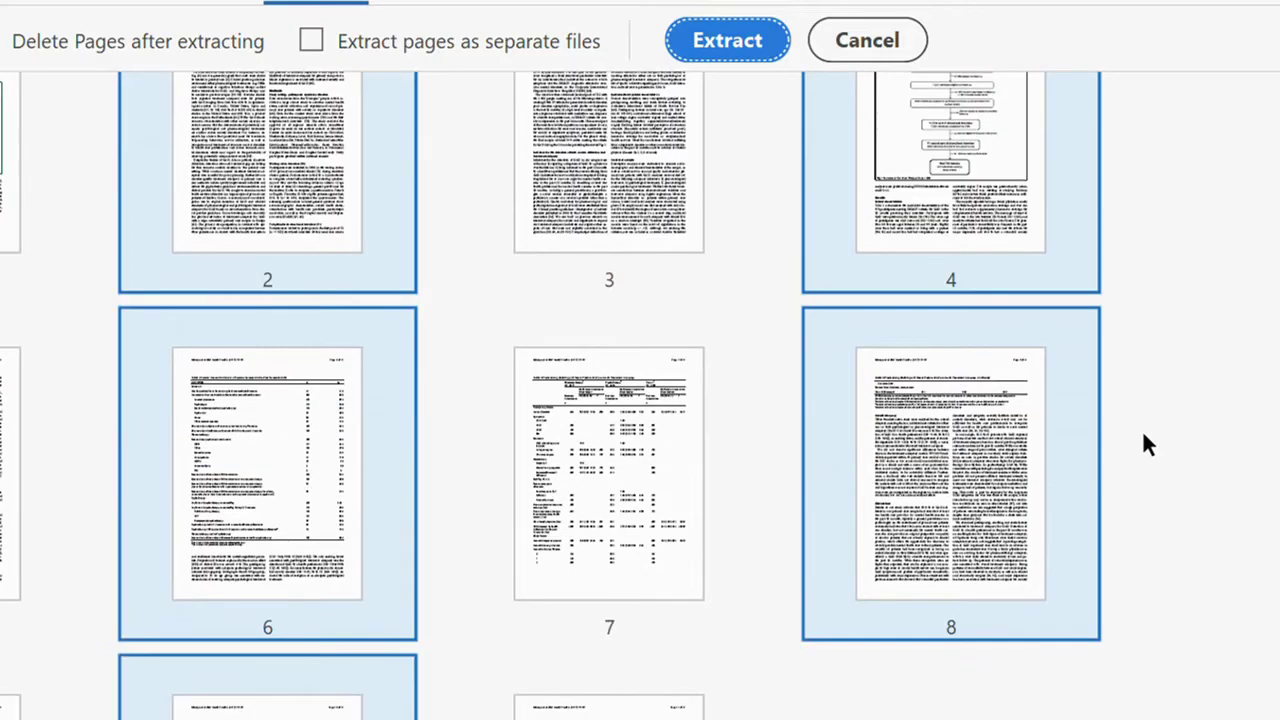
pyautogui.scroll(-4, 1146, 445)
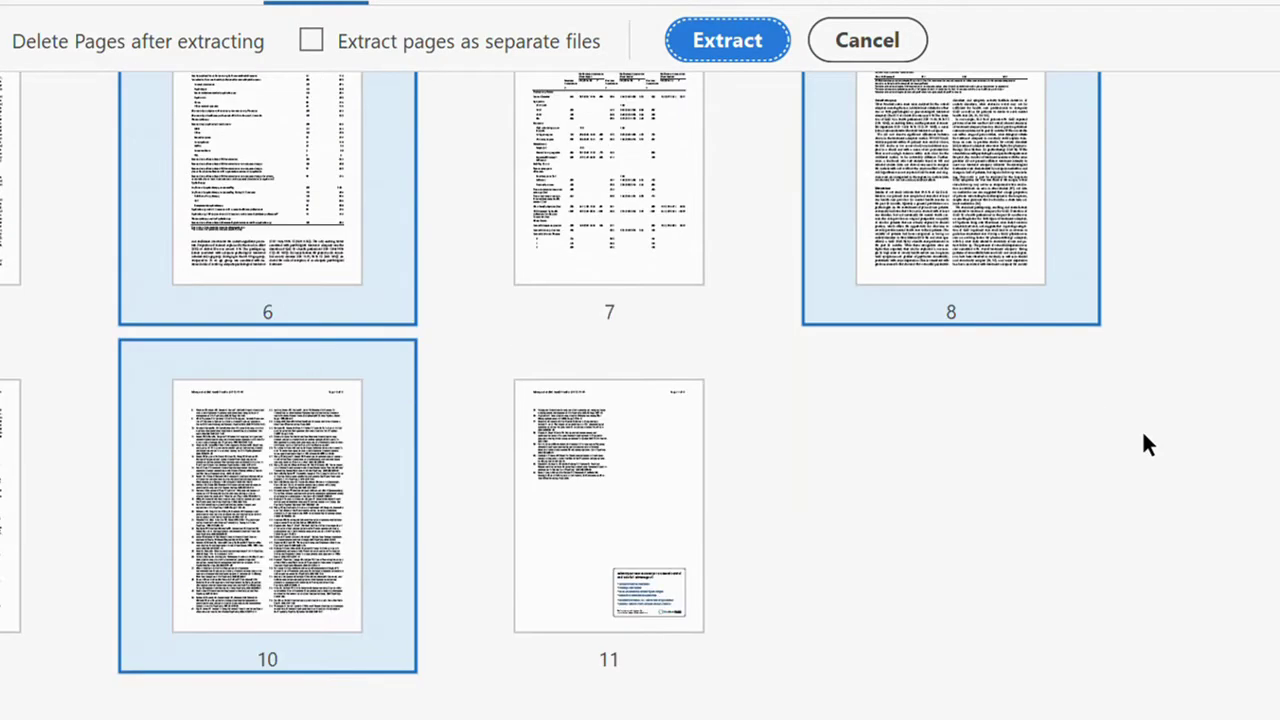
pyautogui.scroll(2, 1146, 445)
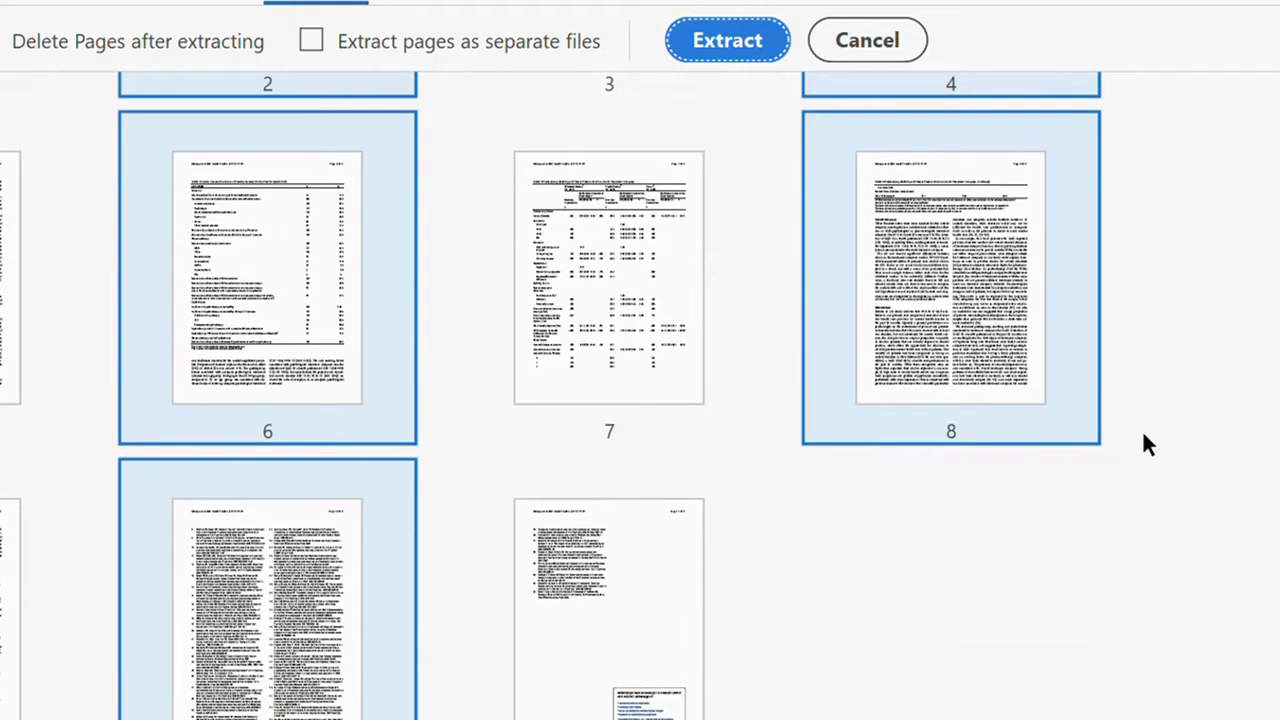
pyautogui.scroll(4, 1146, 445)
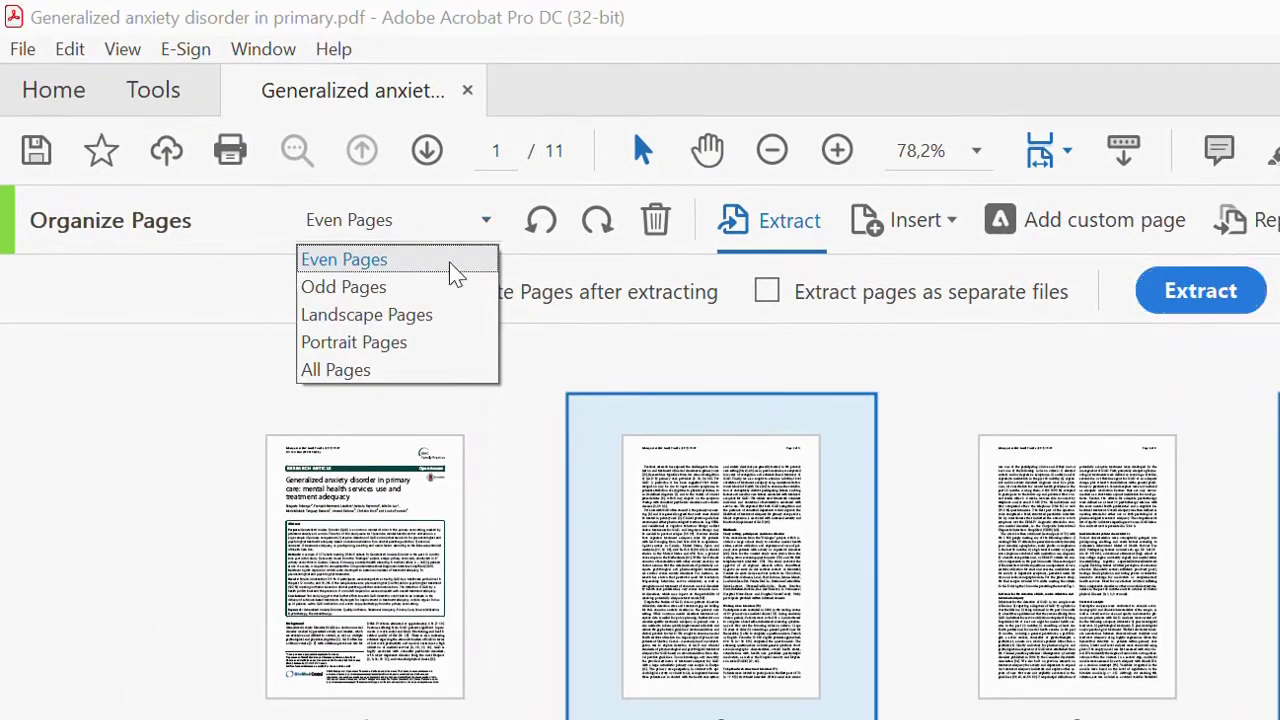
# Switch the page selection to Odd Pages, and to Landscape Pages, checking which thumbnails each option highlights.
pyautogui.click(389, 276)
pyautogui.press('Tab')
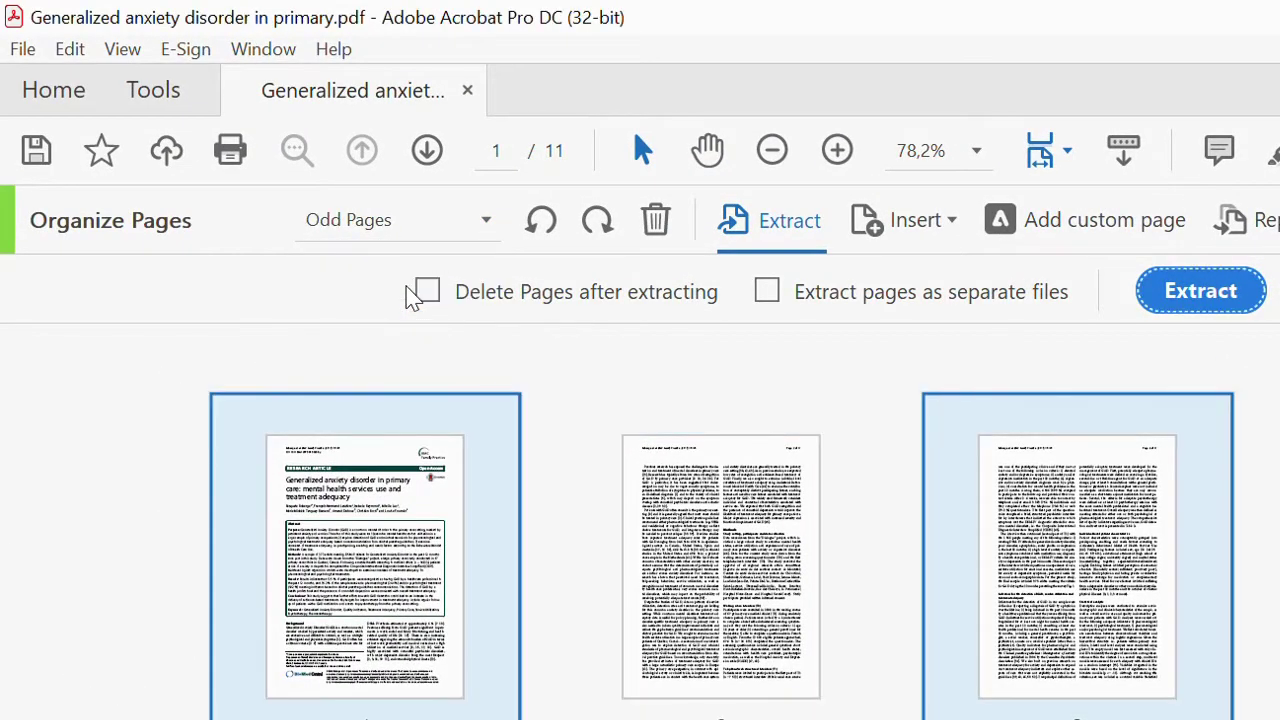
pyautogui.click(486, 220)
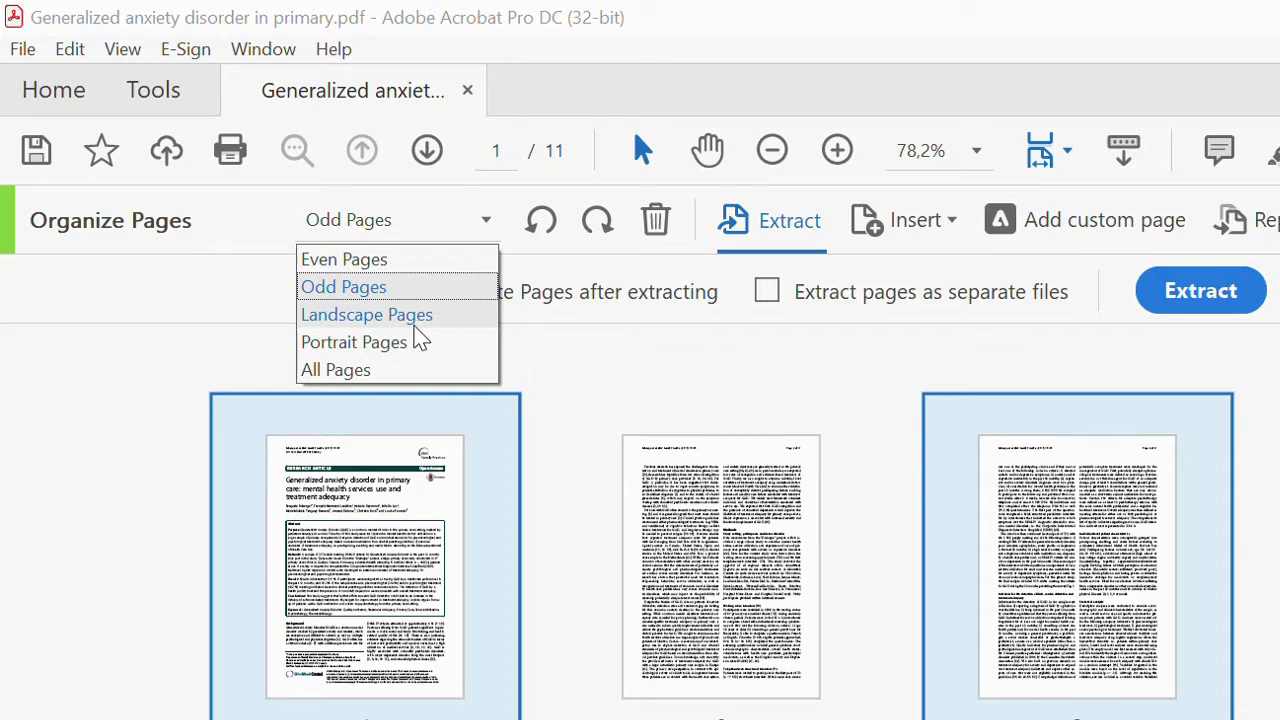
pyautogui.click(416, 324)
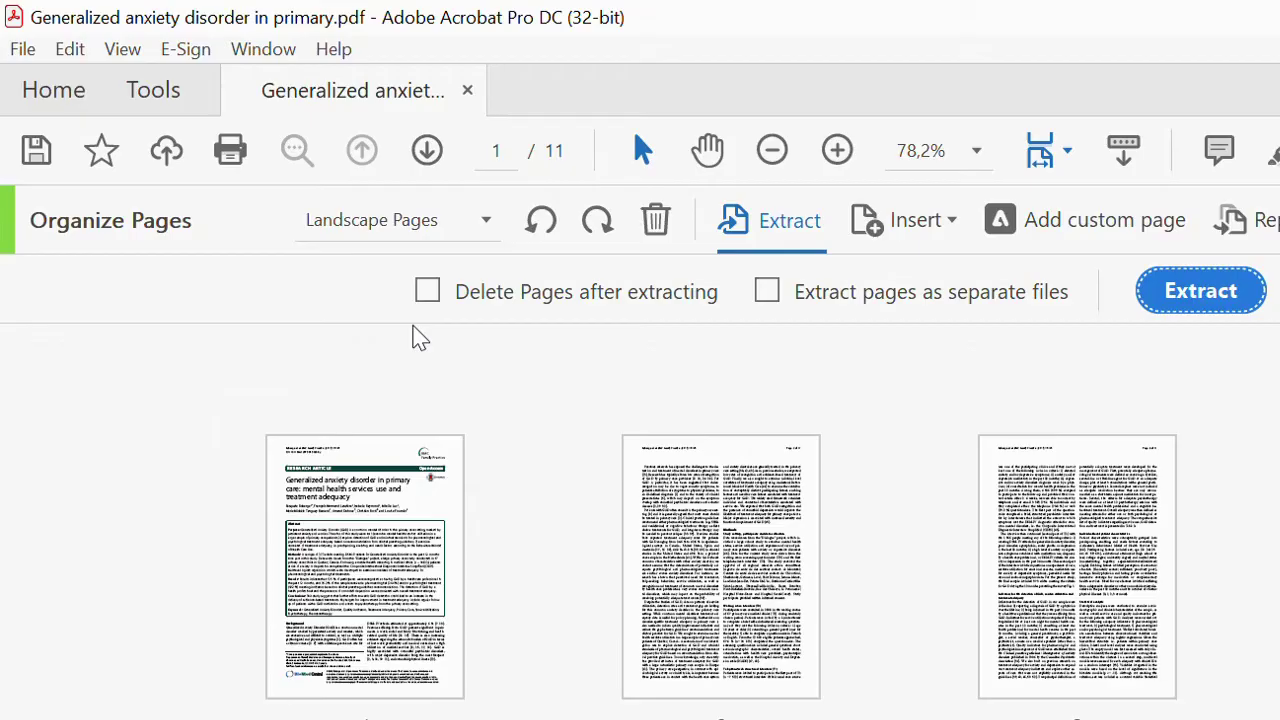
pyautogui.scroll(-3, 1240, 700)
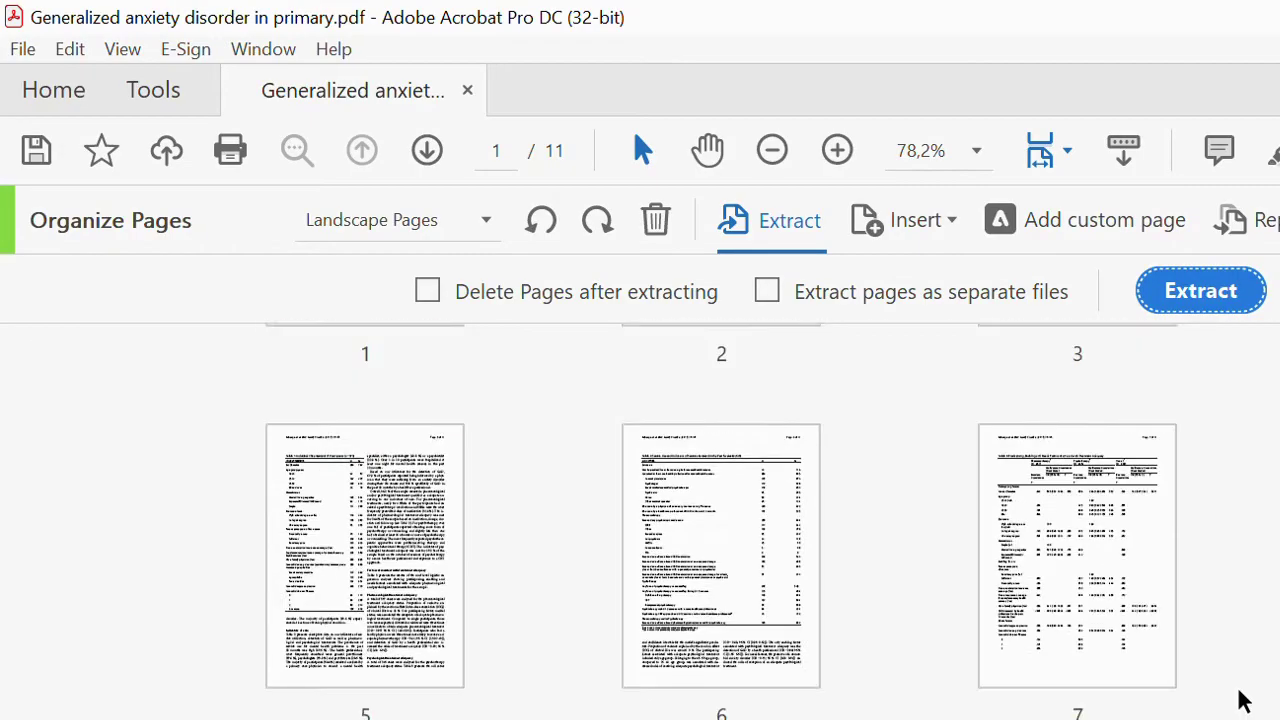
pyautogui.scroll(-5, 1240, 700)
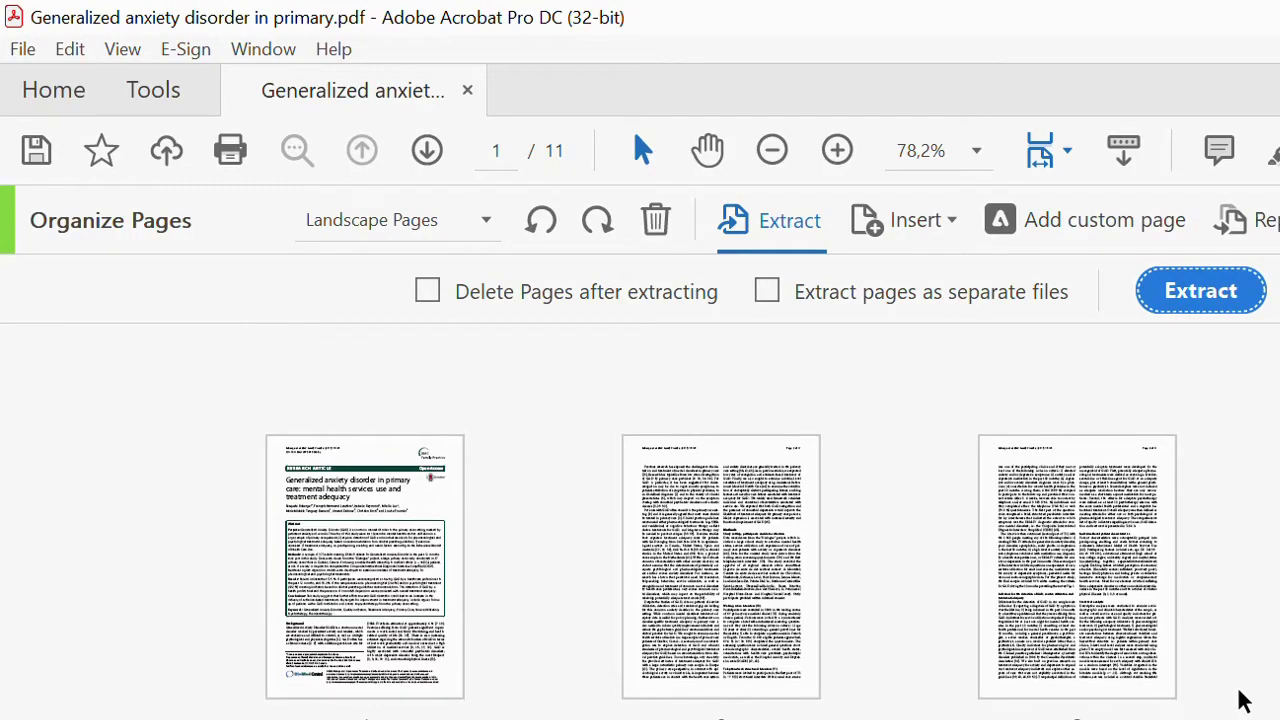
# Change the page selection to Portrait Pages and check the highlighted thumbnails.
pyautogui.click(485, 220)
pyautogui.click(412, 342)
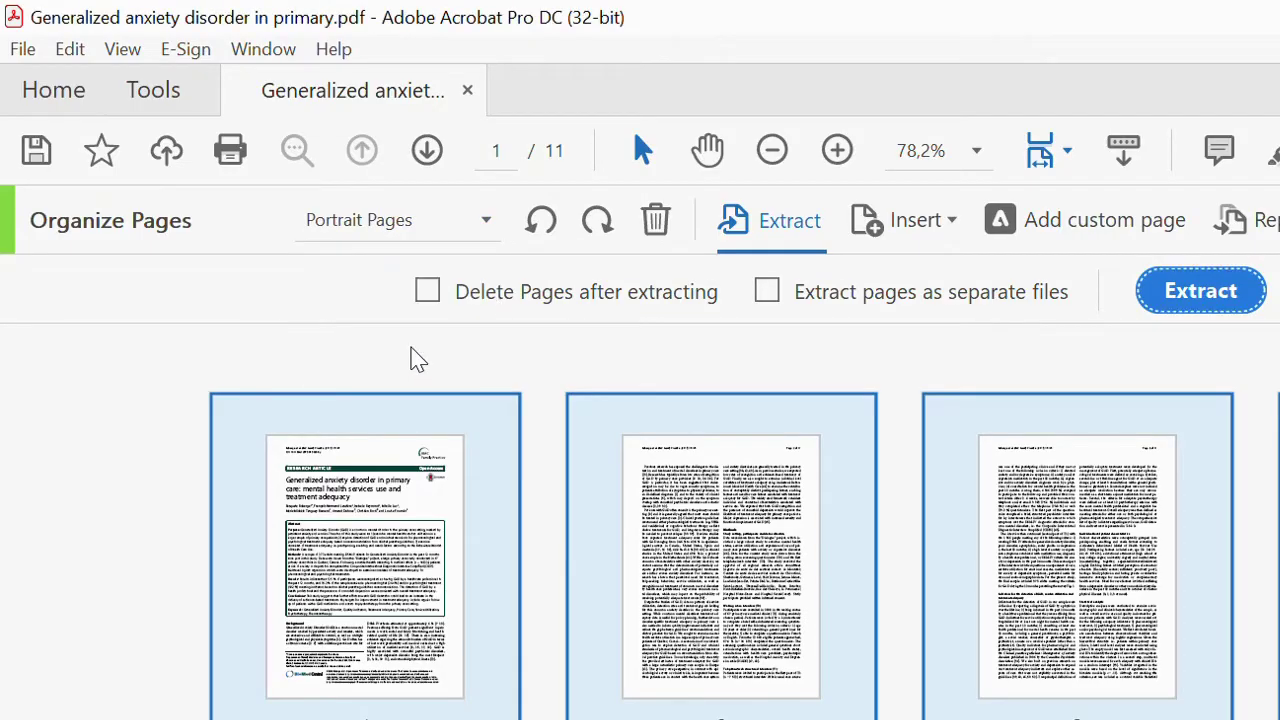
pyautogui.scroll(-5, 720, 520)
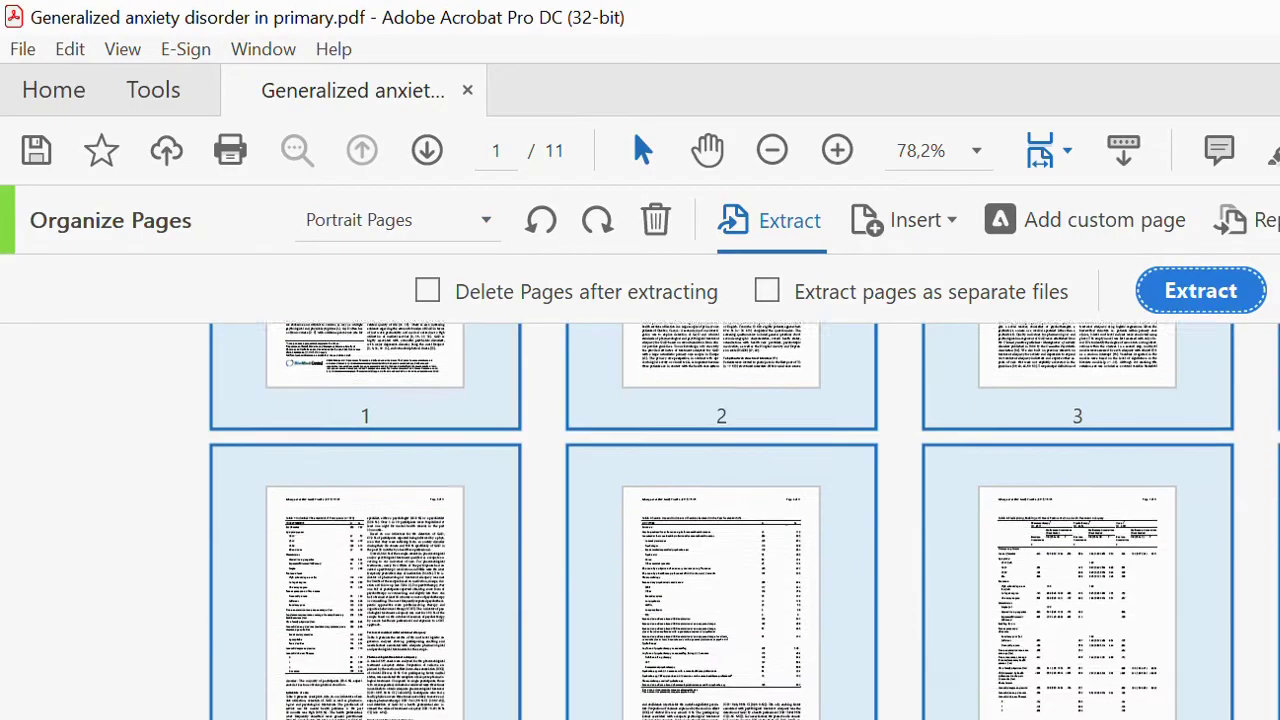
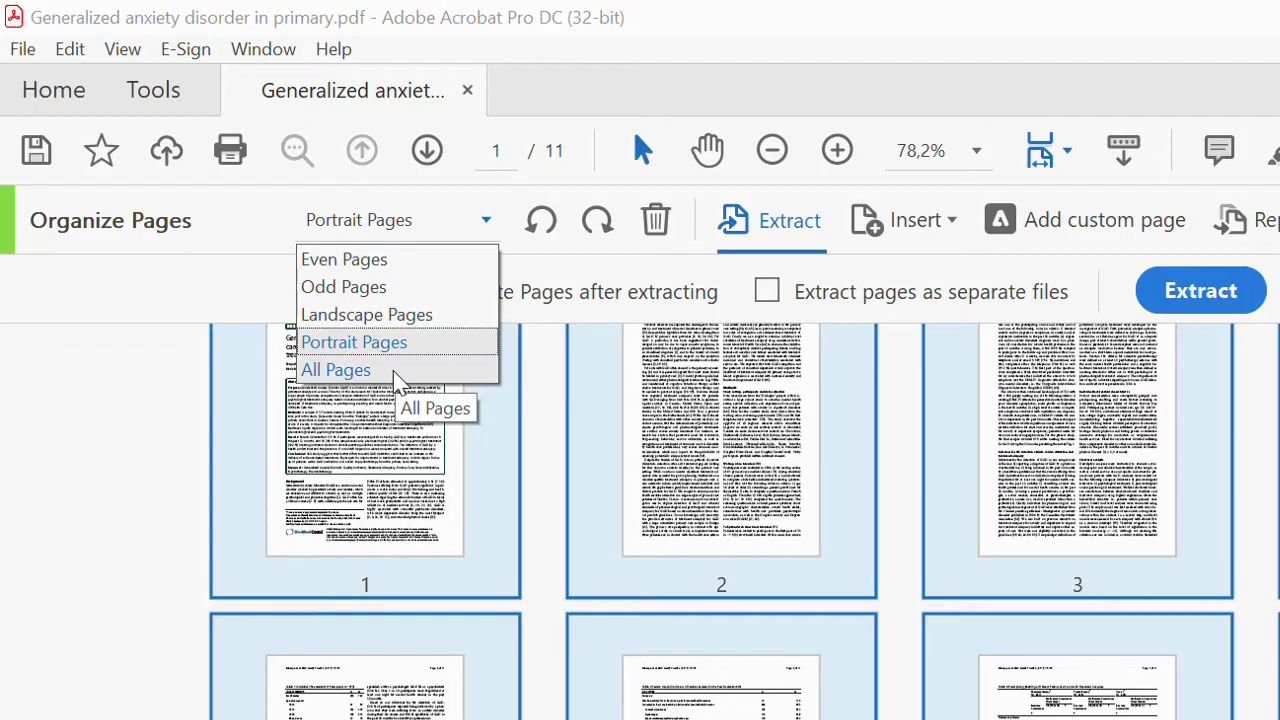
# Select All Pages for extraction, look over the thumbnails, and clear the page selection.
pyautogui.scroll(1, 707, 545)
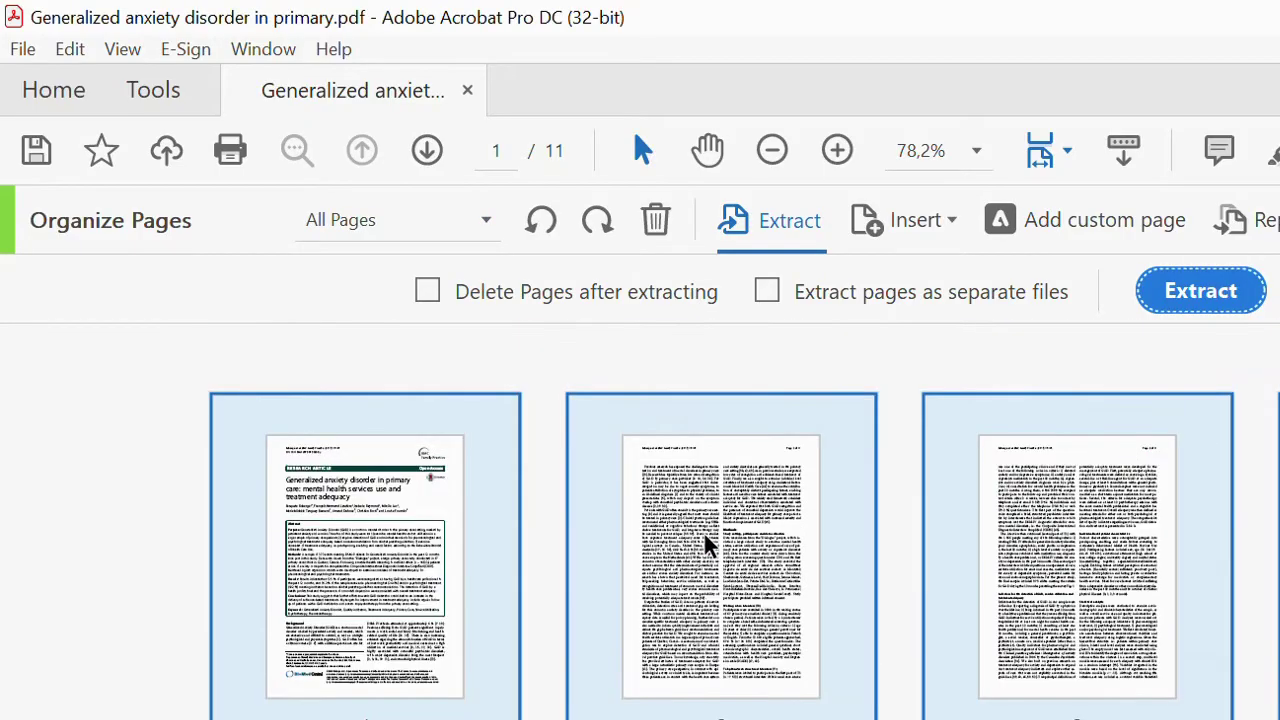
pyautogui.scroll(-2, 707, 545)
pyautogui.scroll(2, 707, 545)
pyautogui.press('Escape')
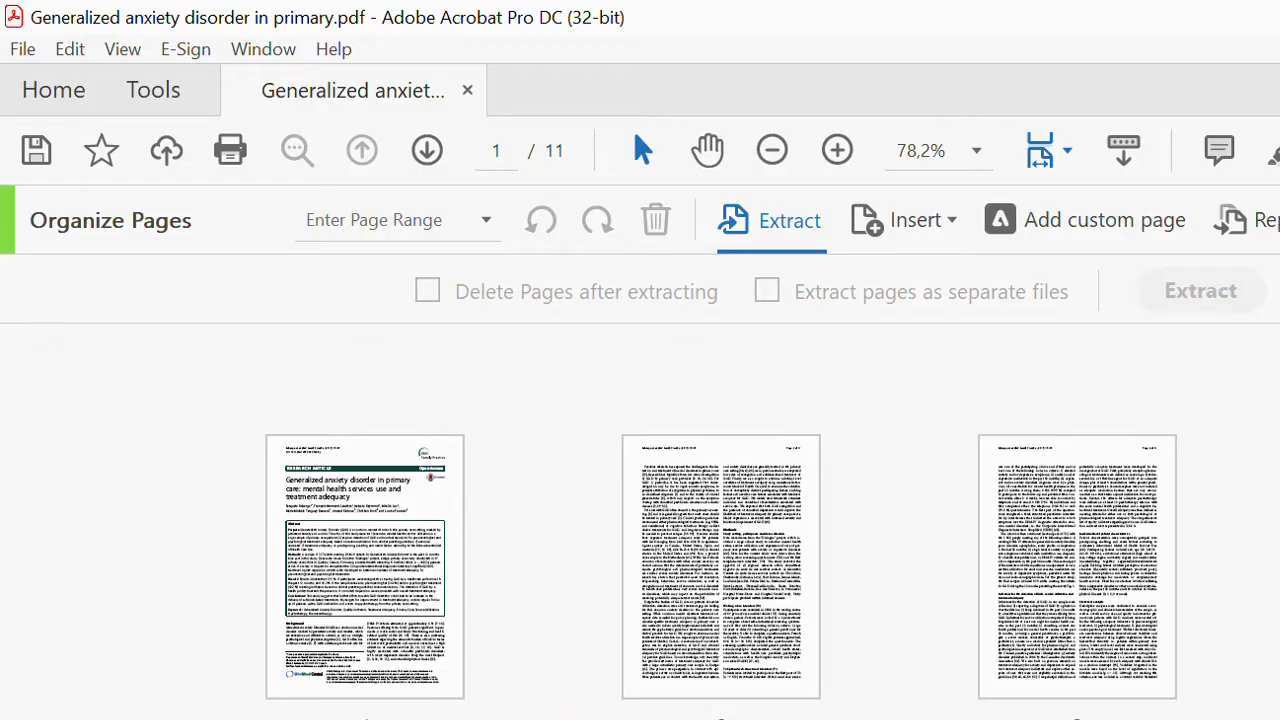
pyautogui.moveTo(828, 627)
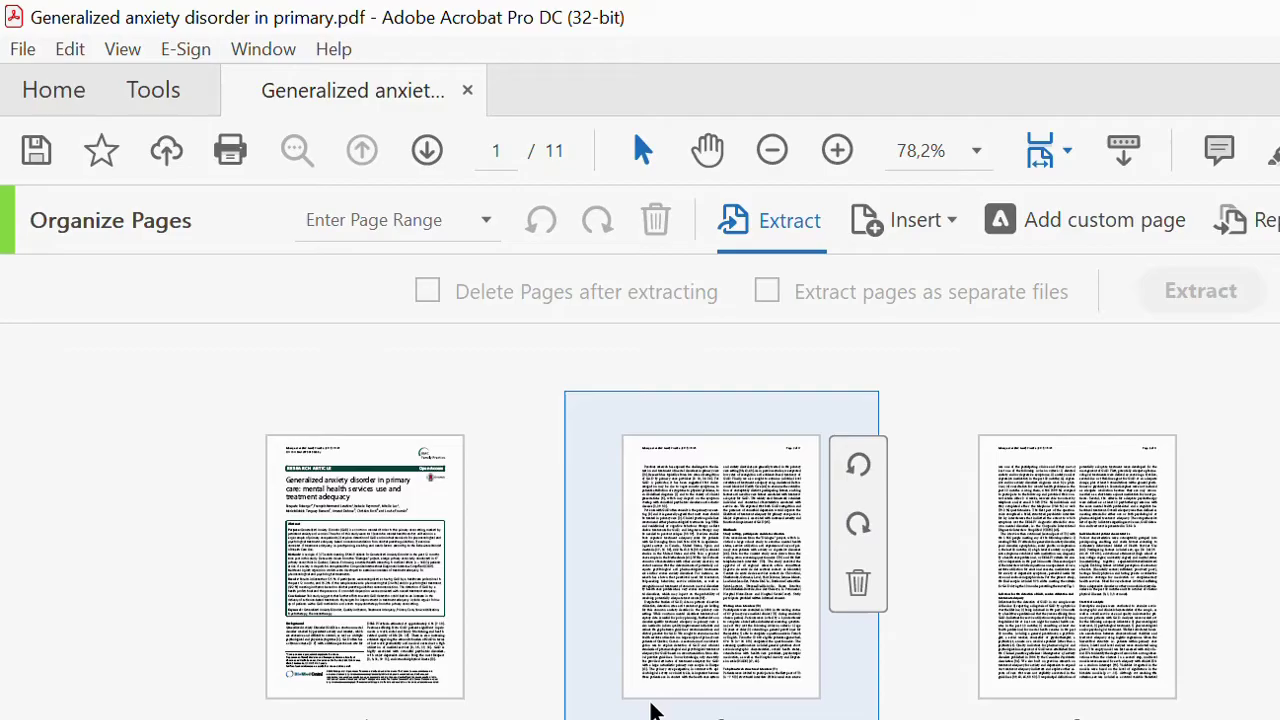
pyautogui.moveTo(366, 623)
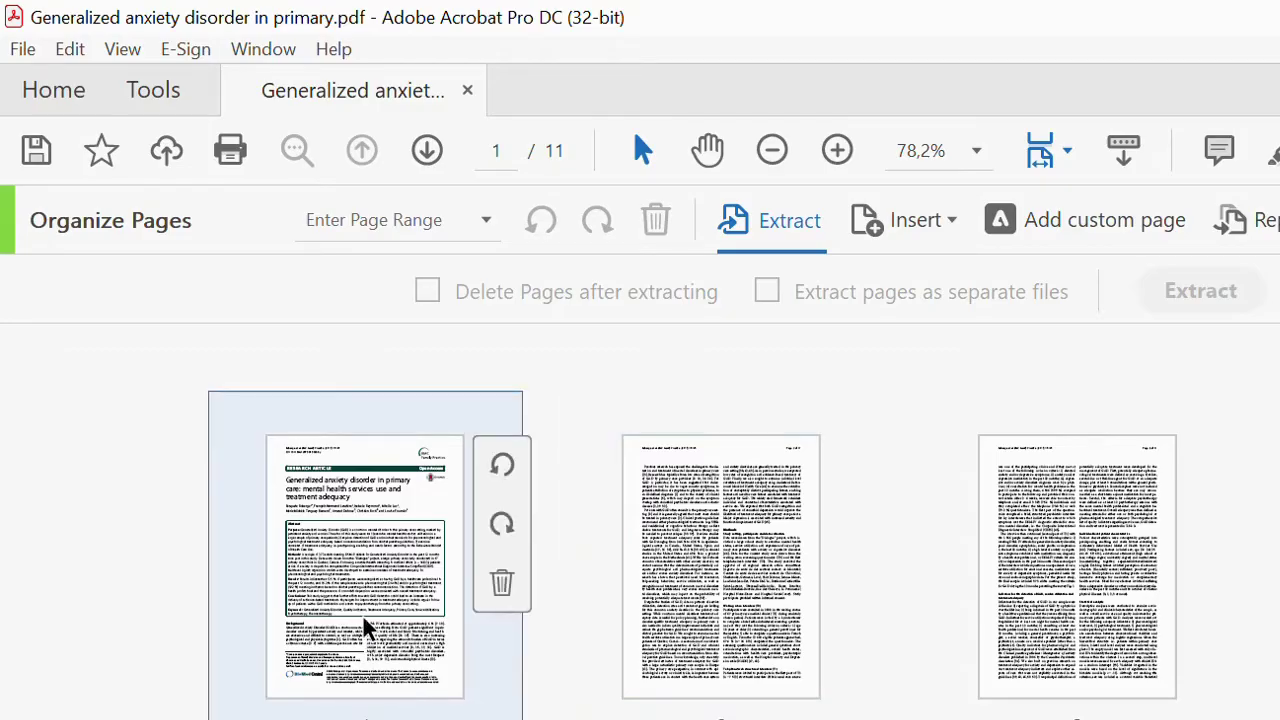
# Select pages 1 and 4 together for extraction.
pyautogui.click(358, 592)
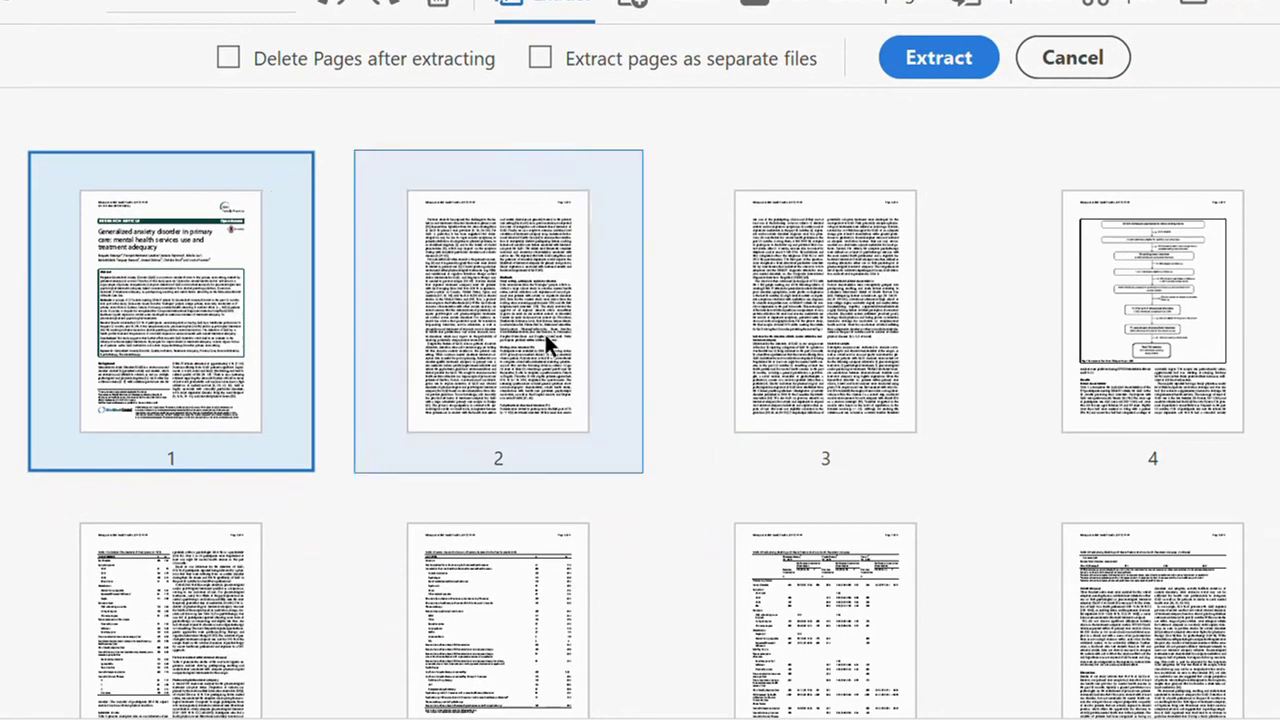
pyautogui.keyDown('ctrl'); pyautogui.click(1140, 298); pyautogui.keyUp('ctrl')
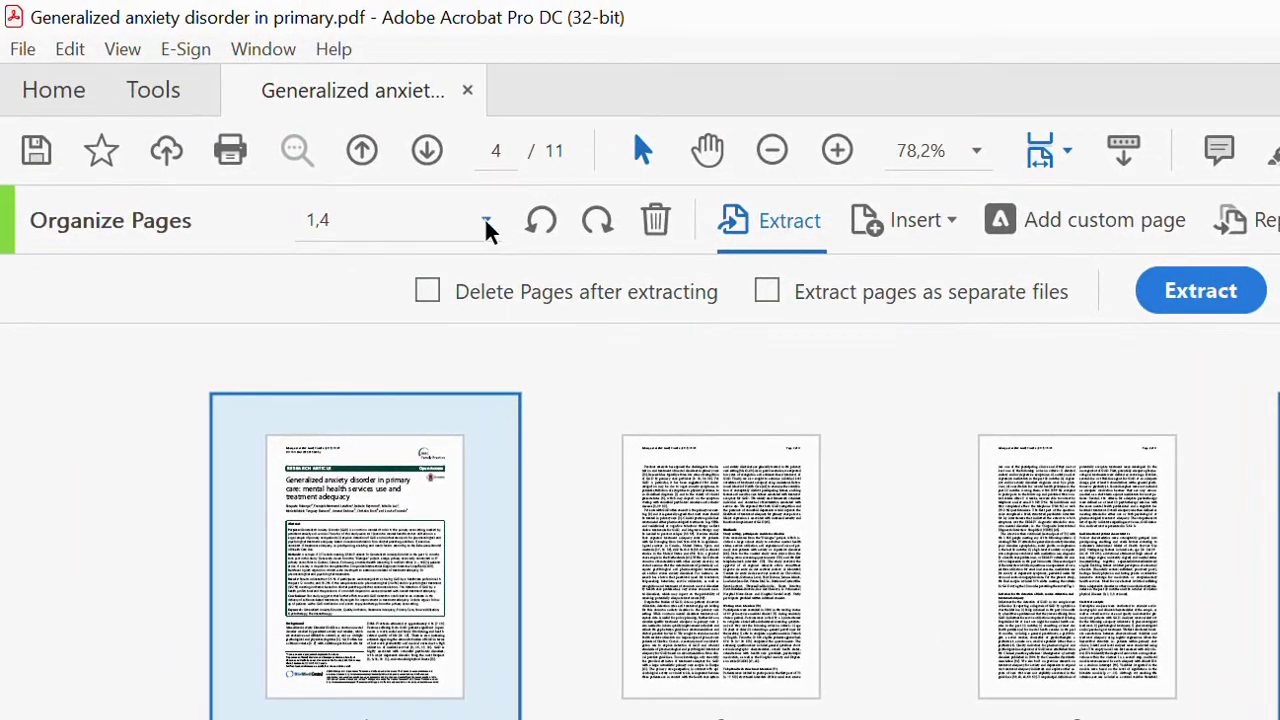
# Change the page selection to All Pages, check the highlighted thumbnails, and clear the selection.
pyautogui.click(487, 224)
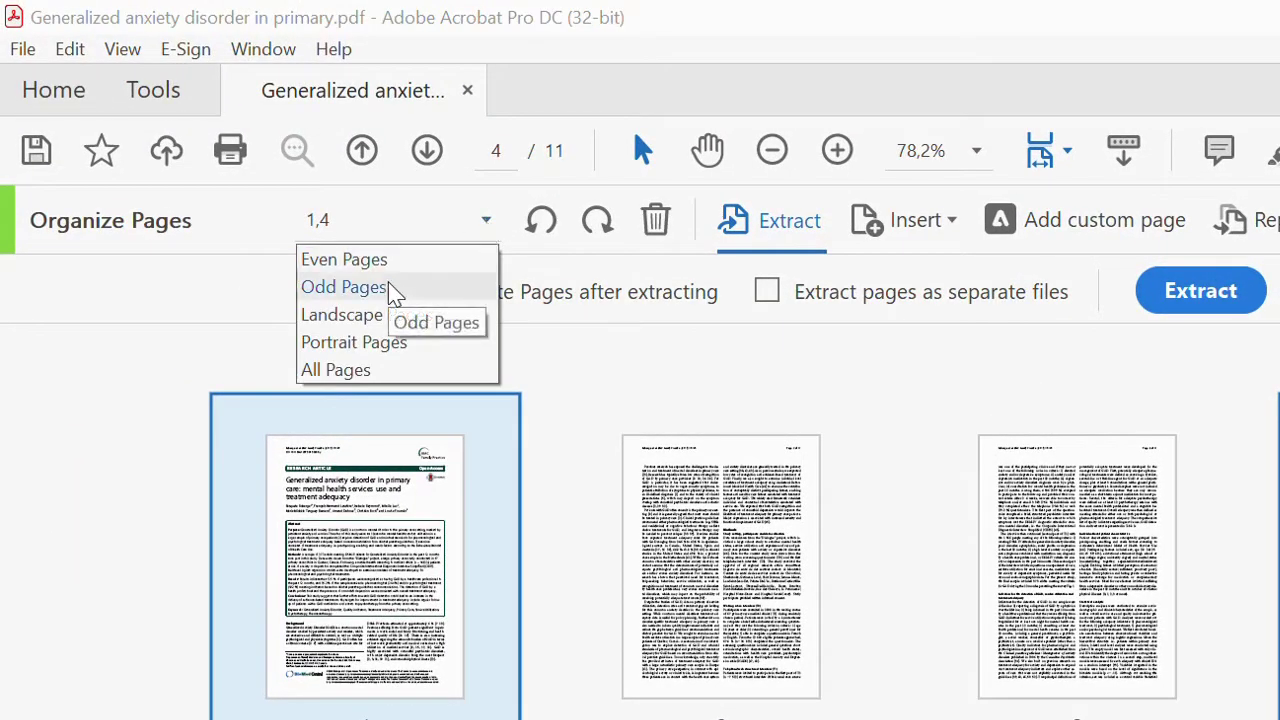
pyautogui.click(380, 376)
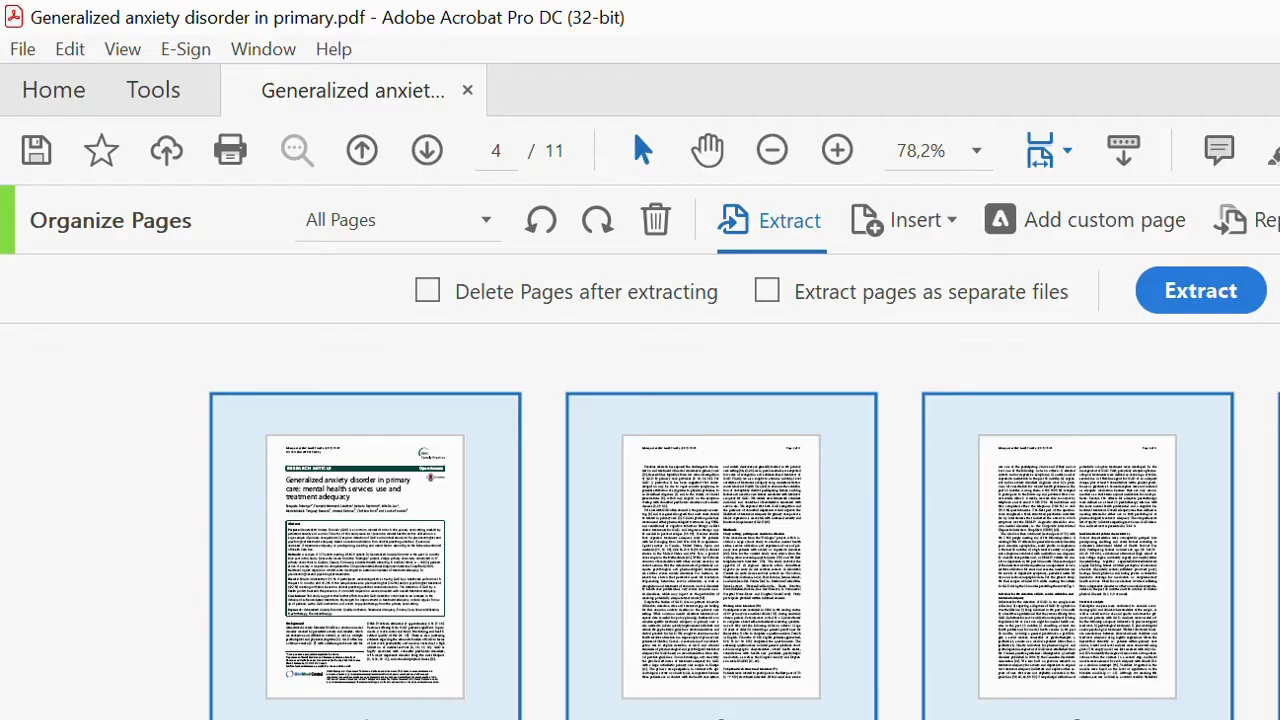
pyautogui.scroll(-2, 1083, 660)
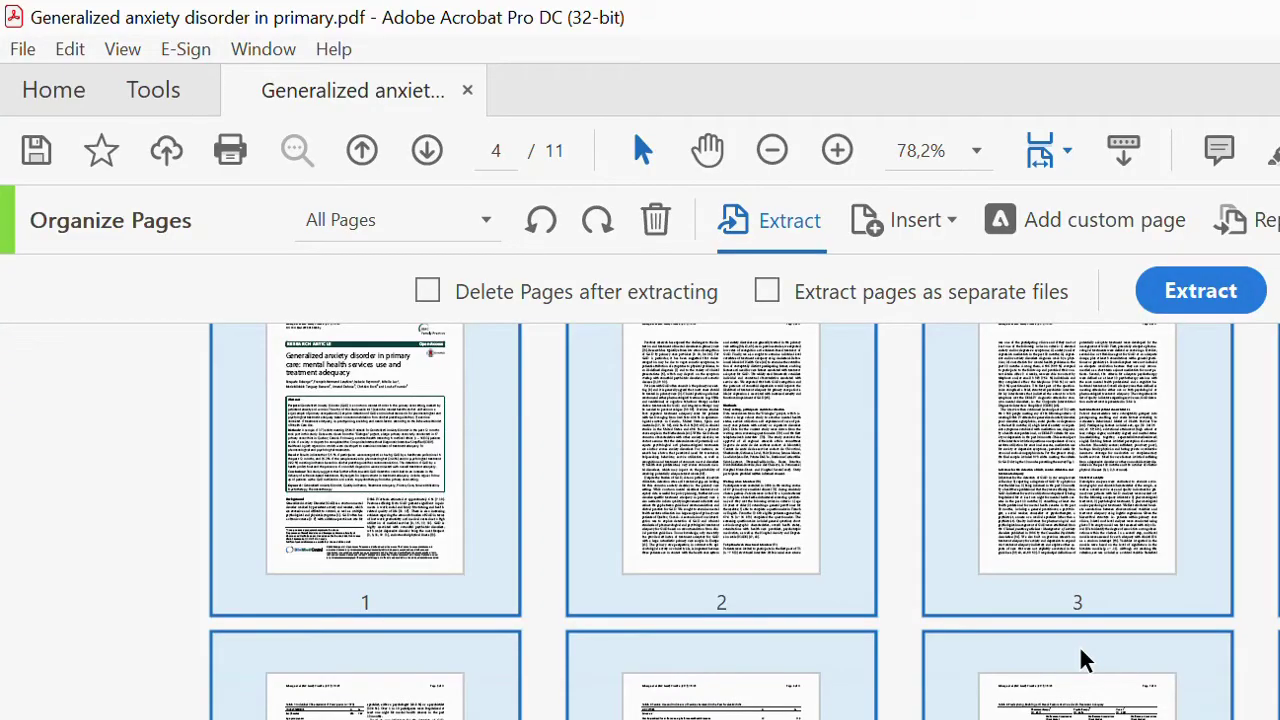
pyautogui.scroll(2, 1083, 660)
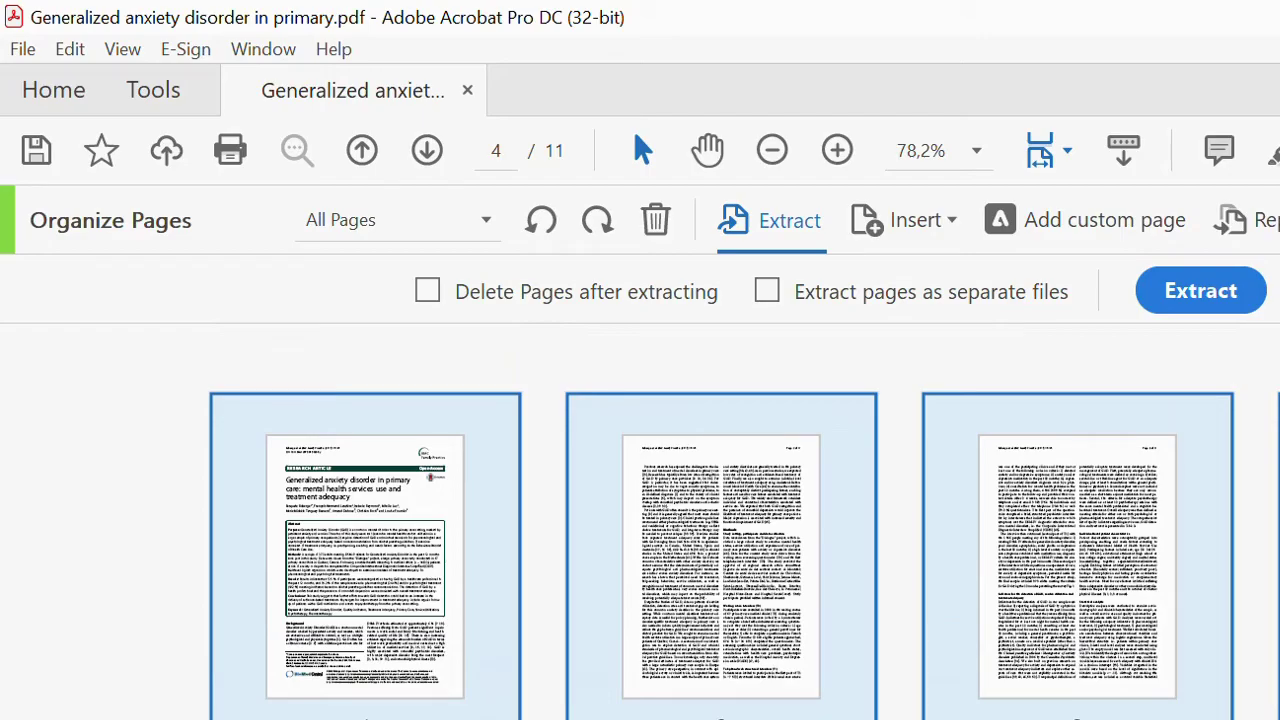
pyautogui.click(886, 626)
pyautogui.moveTo(1213, 648)
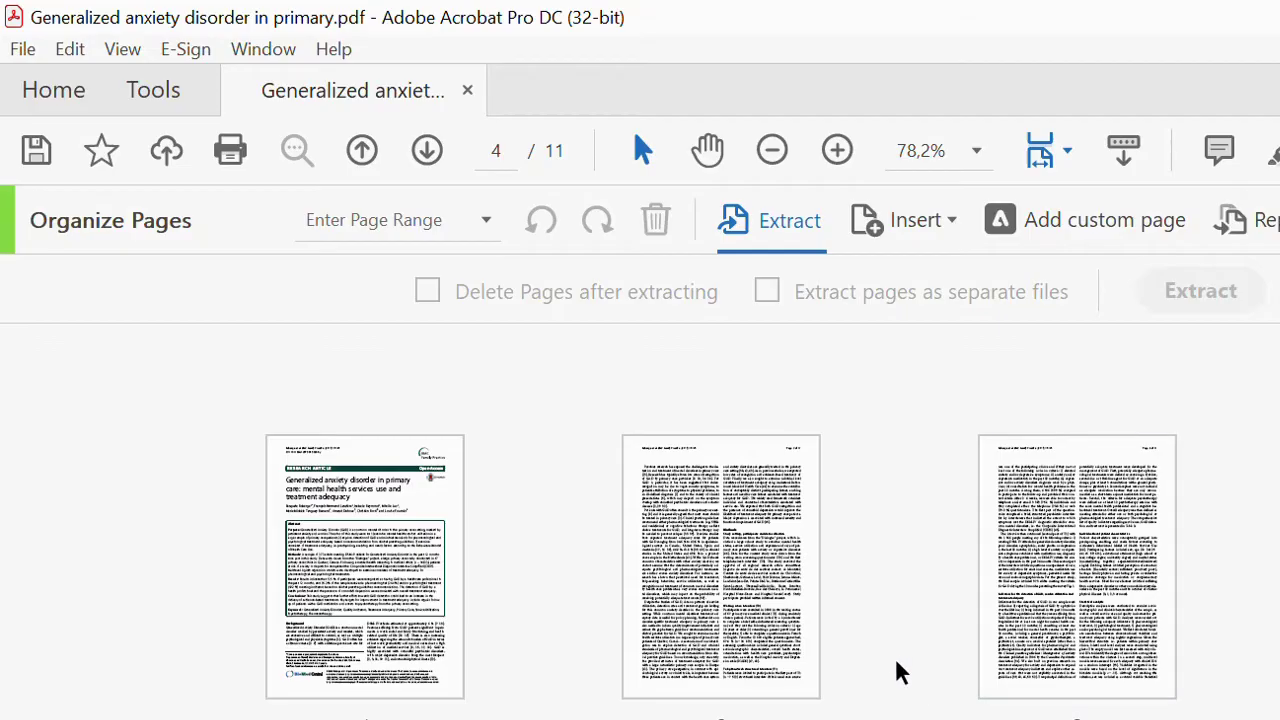
pyautogui.moveTo(1014, 680)
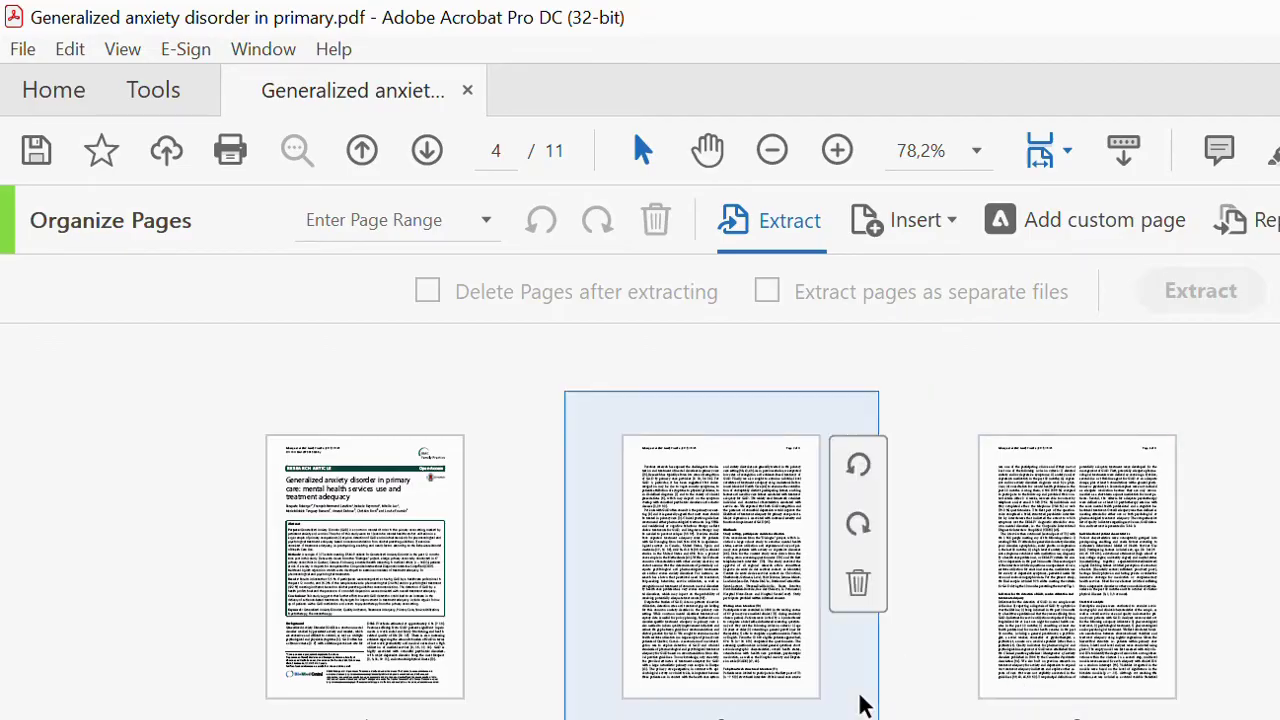
# Try the Odd Pages, Landscape Pages and Even Pages selections in turn, and clear the page selection.
pyautogui.moveTo(488, 522)
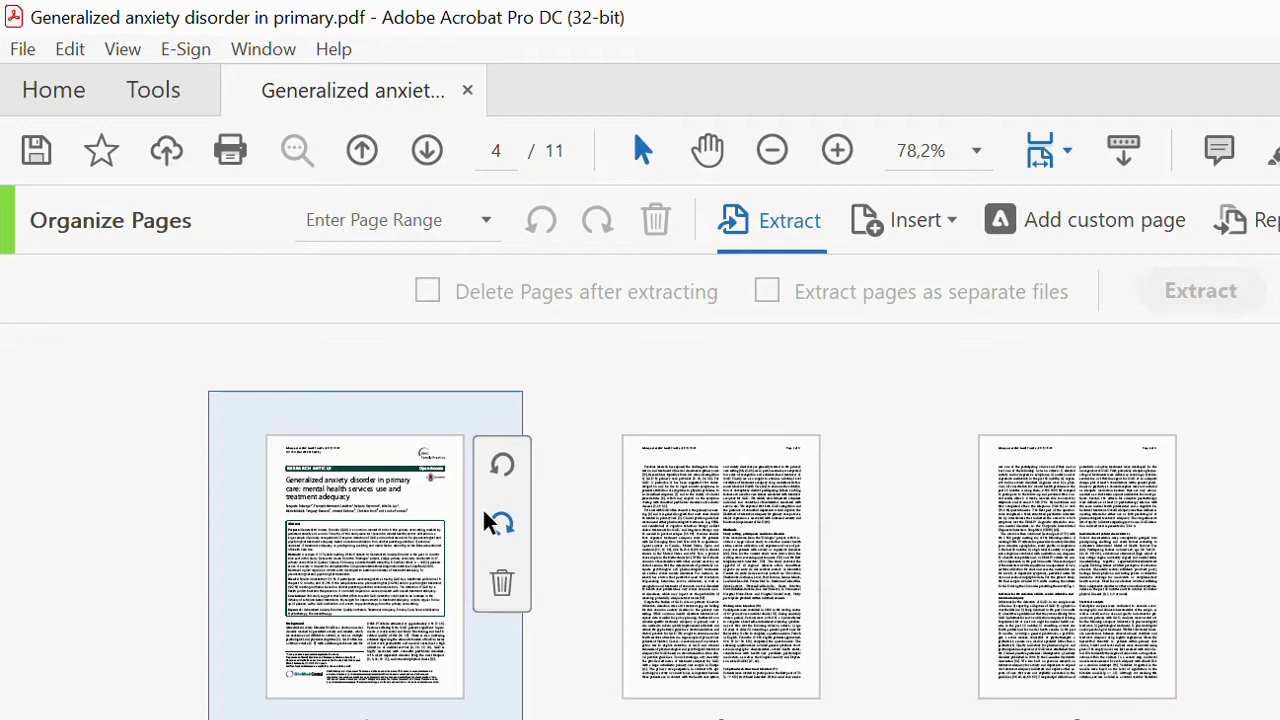
pyautogui.click(486, 224)
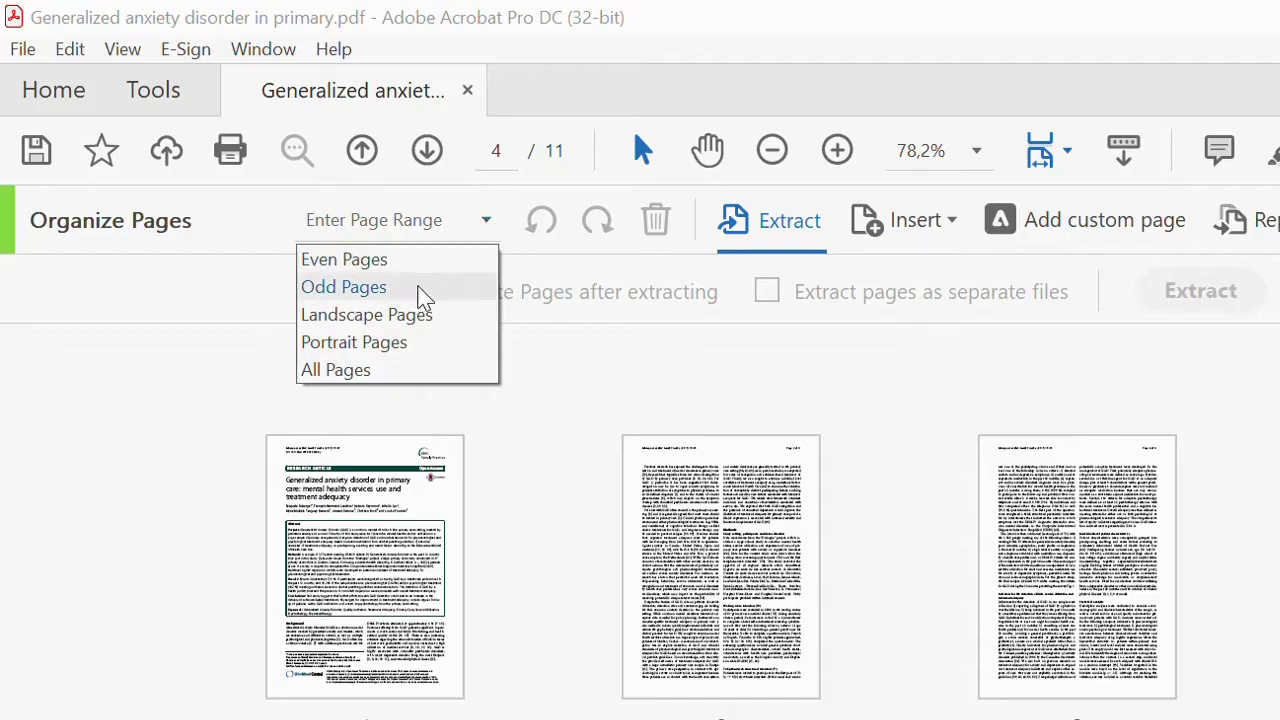
pyautogui.click(420, 287)
pyautogui.click(486, 228)
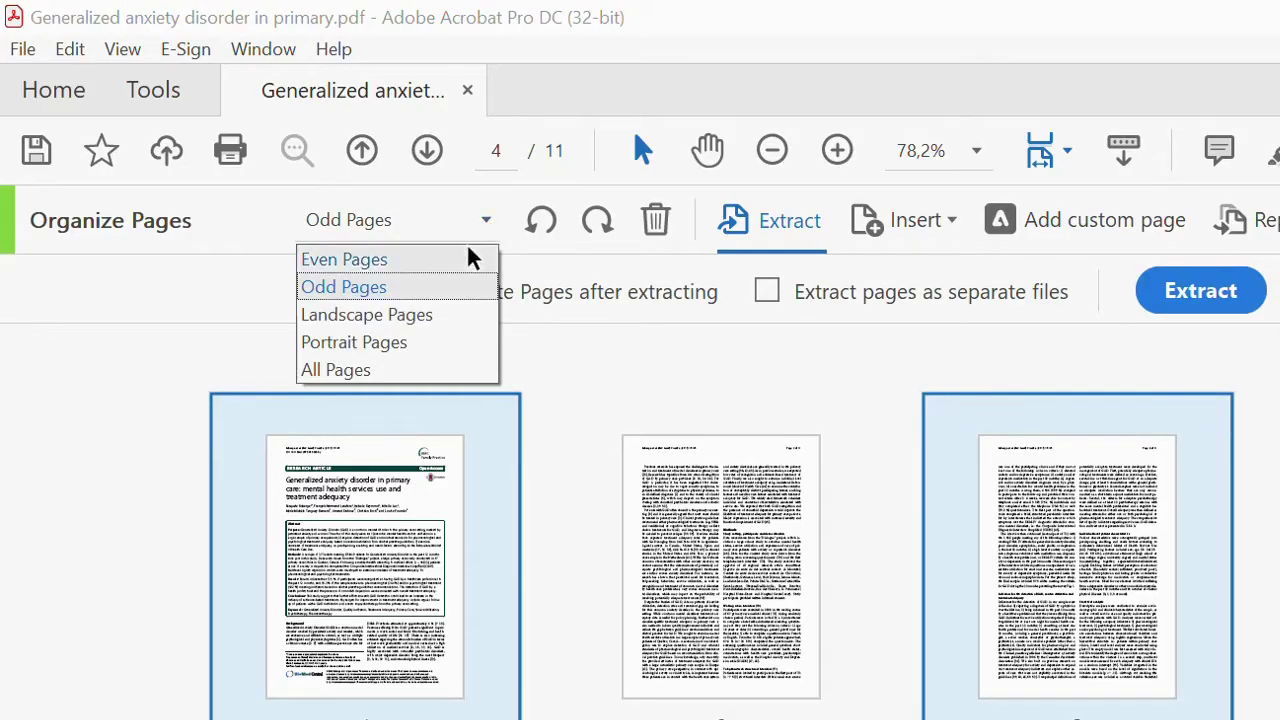
pyautogui.click(414, 320)
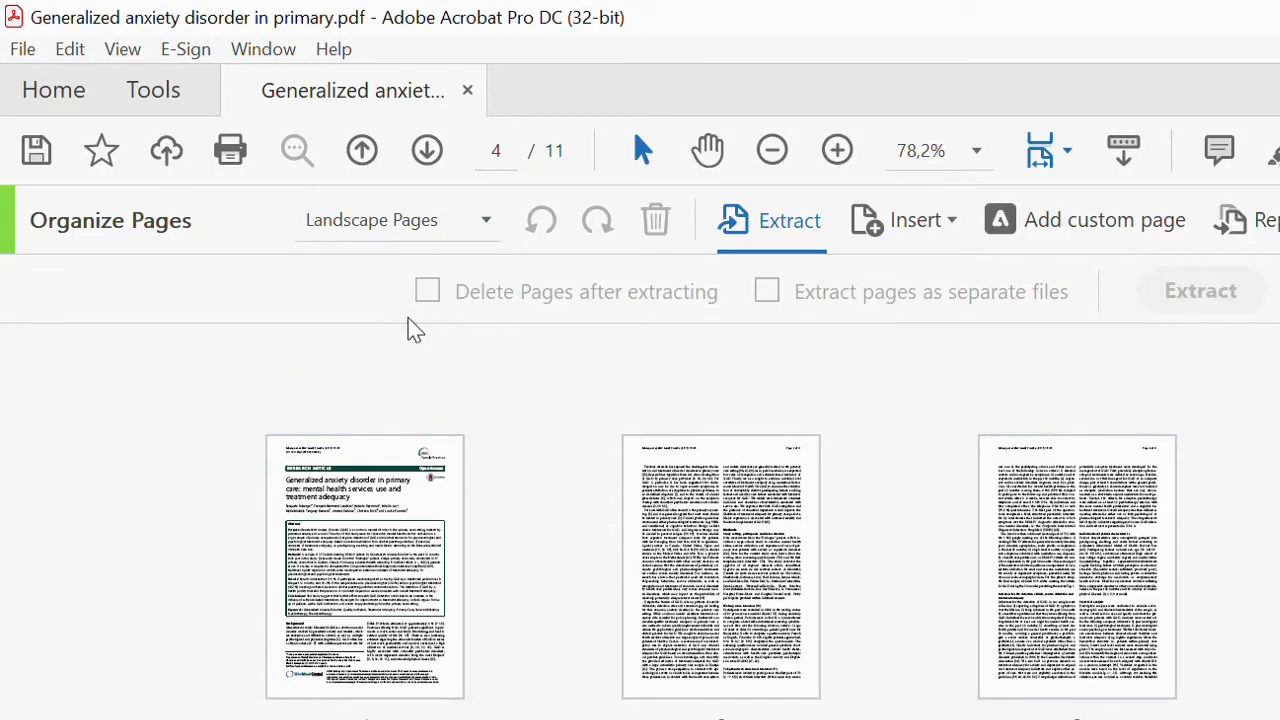
pyautogui.click(484, 222)
pyautogui.click(414, 262)
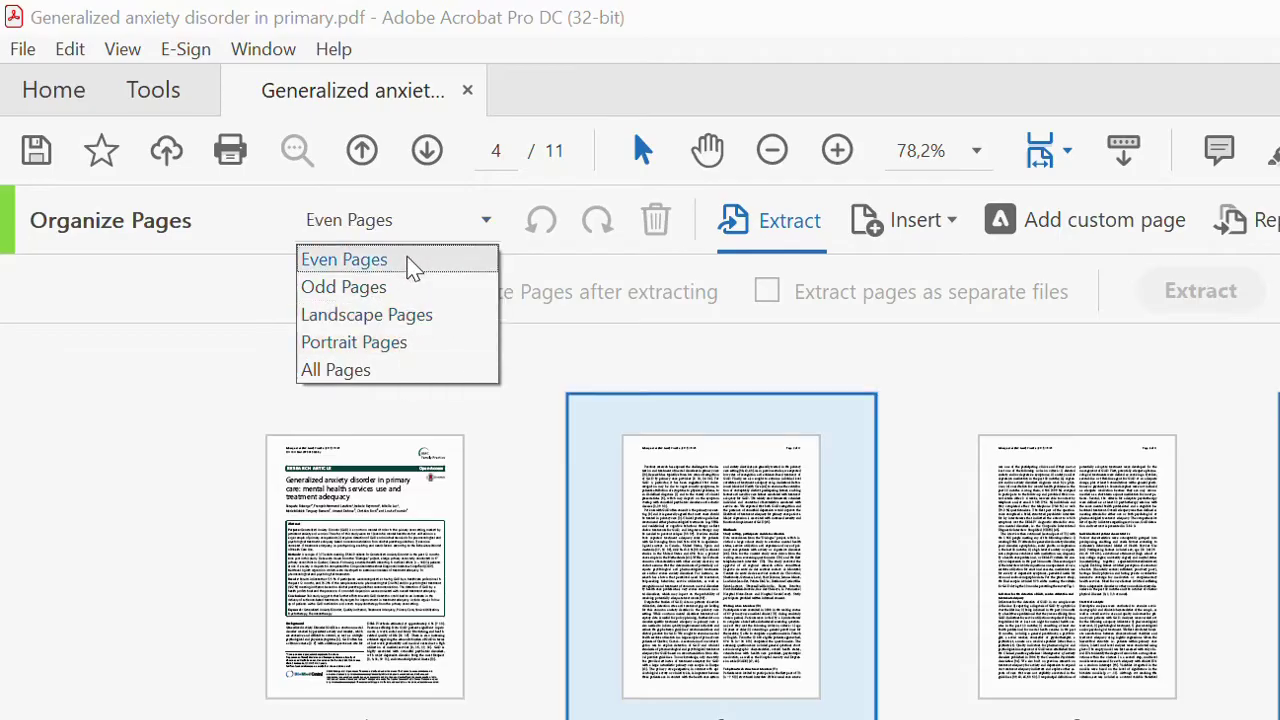
pyautogui.click(487, 397)
pyautogui.moveTo(589, 528)
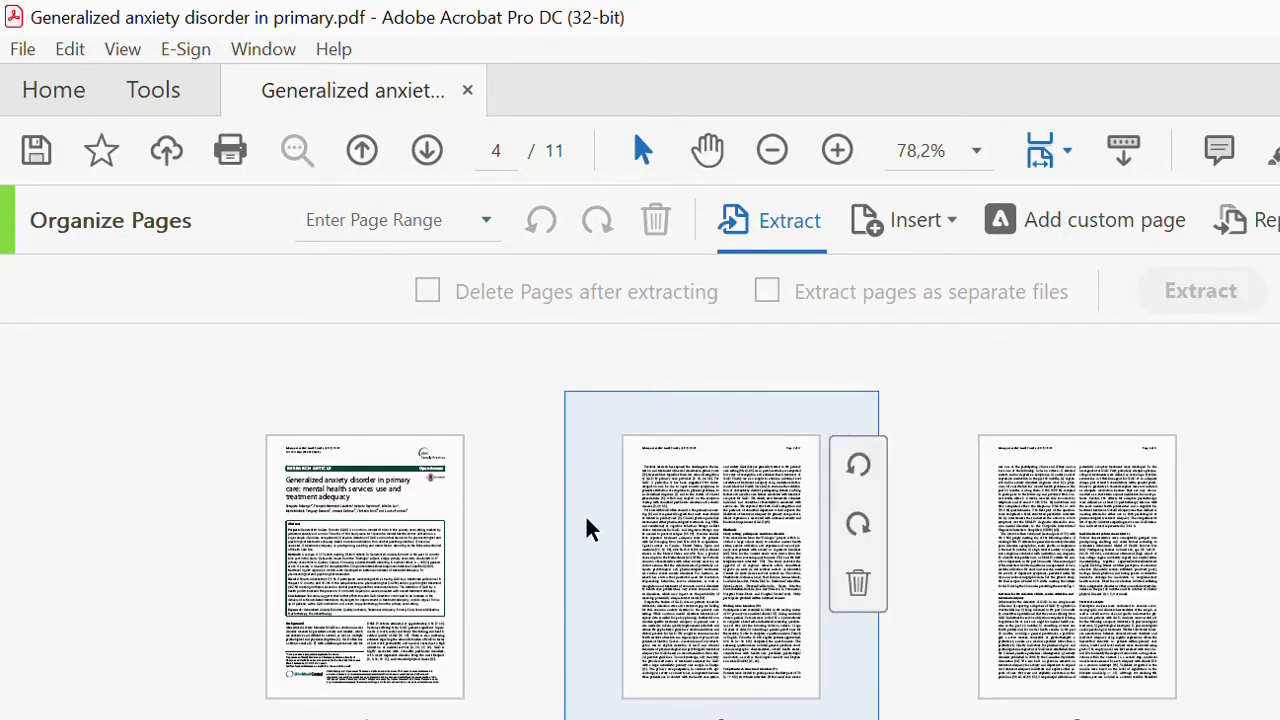
# Extract pages 1 and 4 together into a new PDF, keeping them in the original document.
pyautogui.click(392, 622)
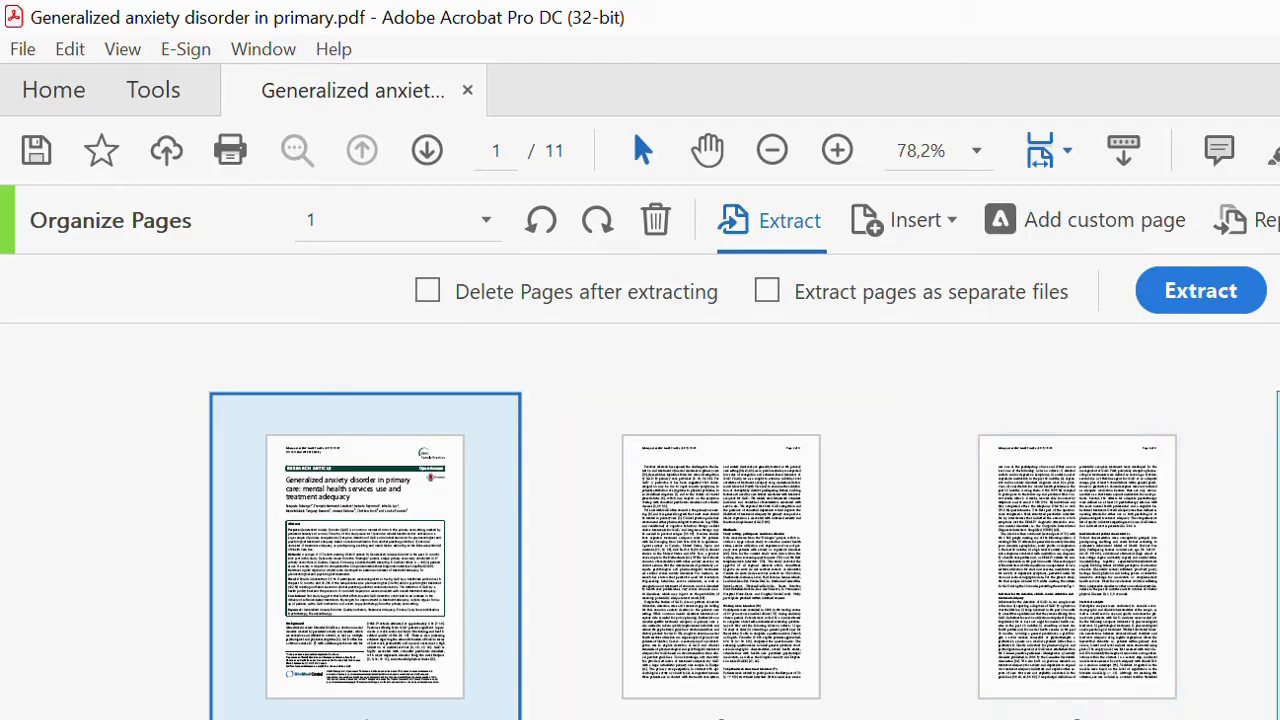
pyautogui.keyDown('ctrl'); pyautogui.click(1278, 555); pyautogui.keyUp('ctrl')
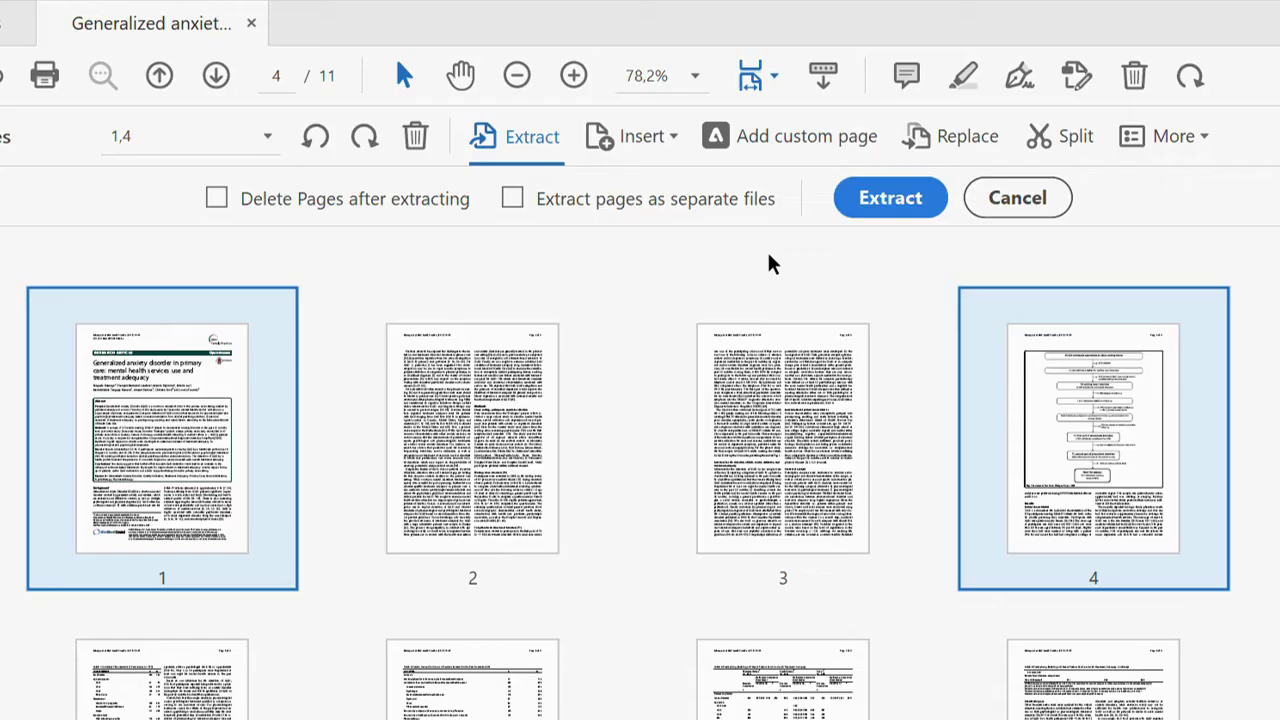
pyautogui.click(890, 200)
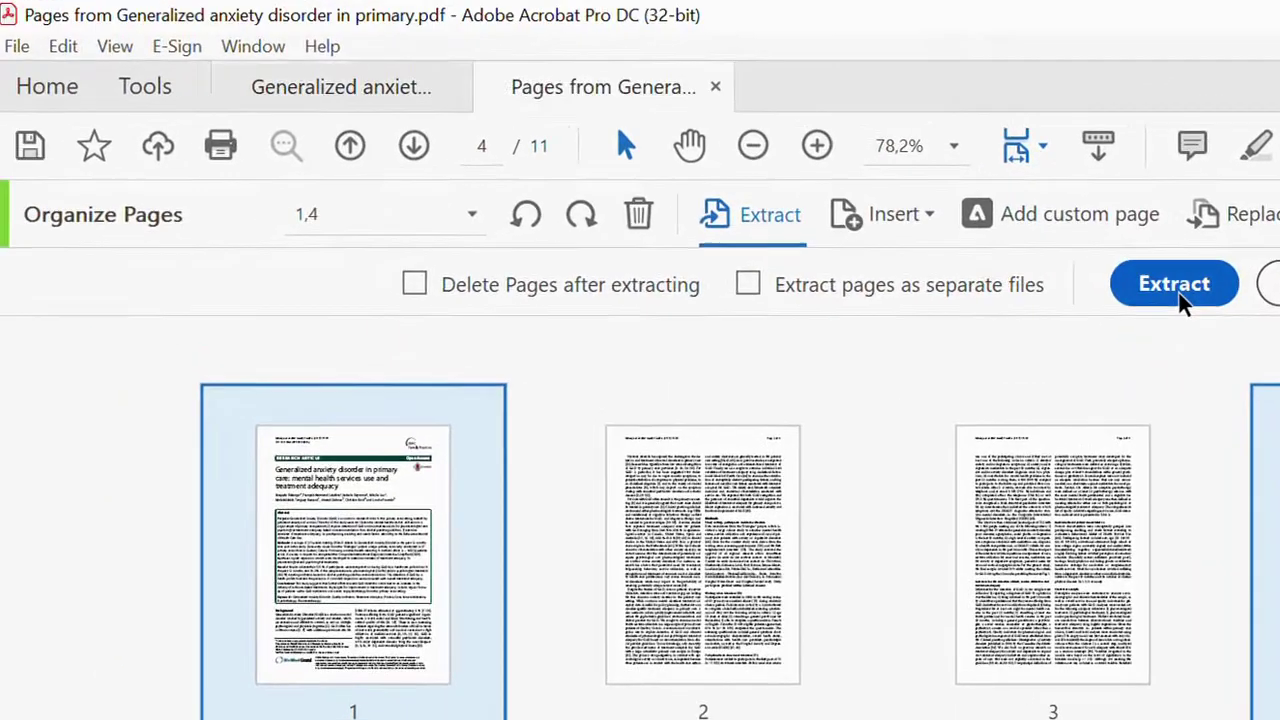
pyautogui.click(1175, 288)
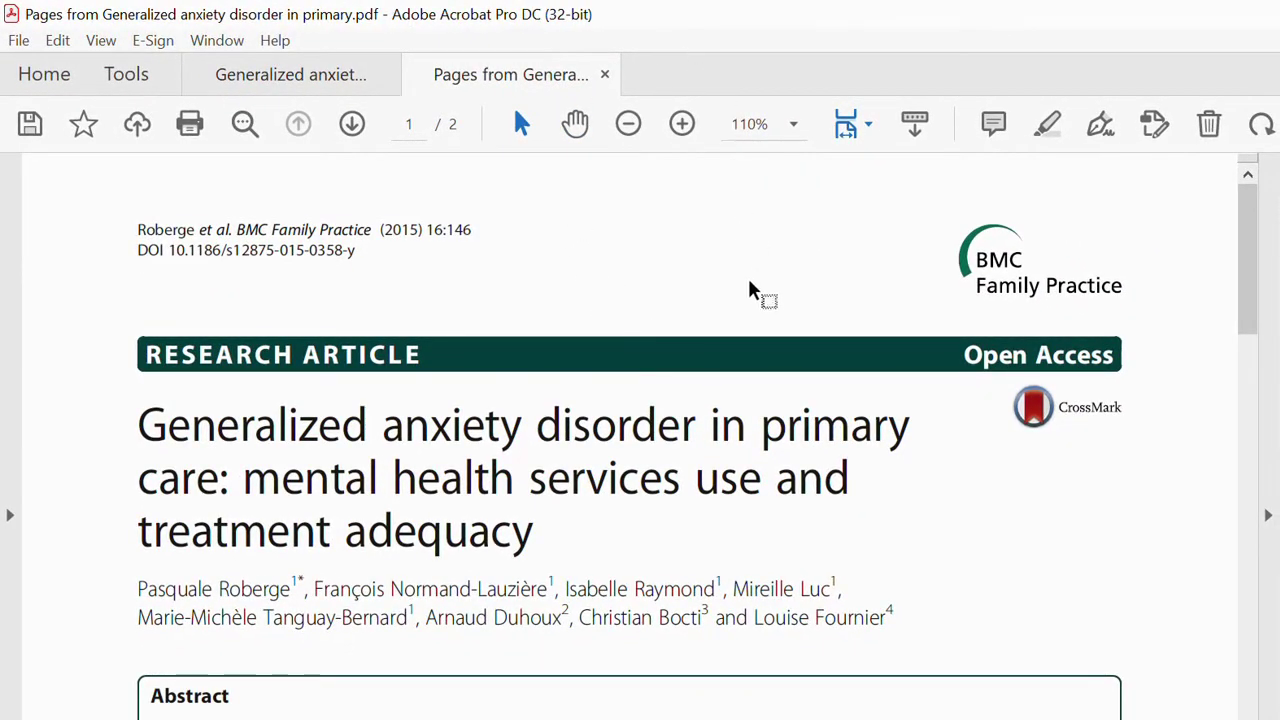
# Look through the extracted PDF to check which pages of the article it contains.
pyautogui.scroll(-5, 758, 505)
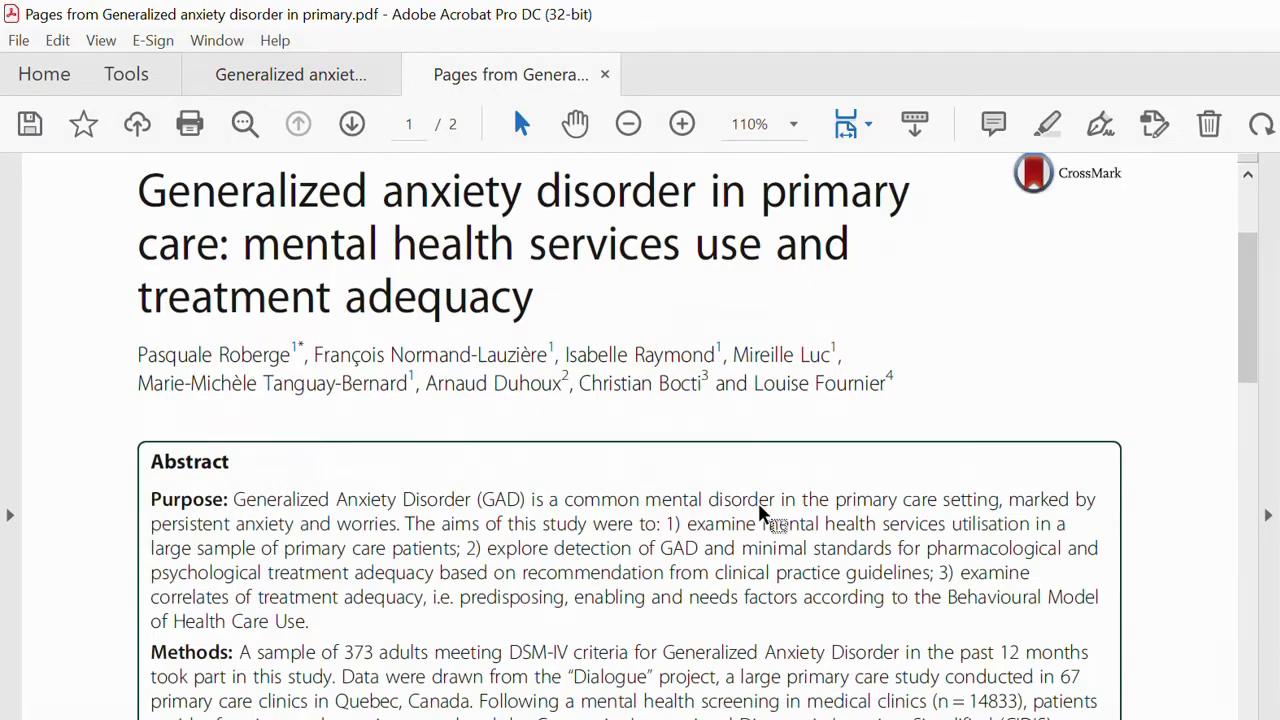
pyautogui.scroll(4, 758, 505)
pyautogui.scroll(1, 758, 505)
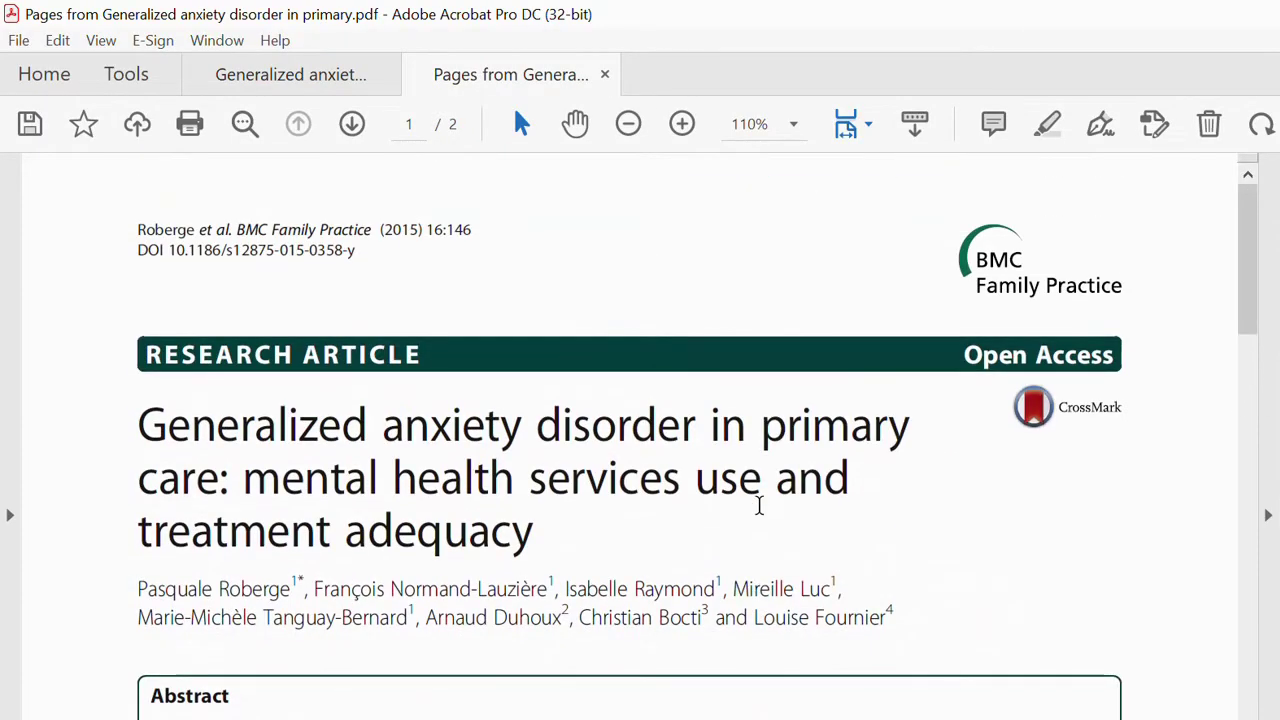
pyautogui.scroll(-20, 758, 505)
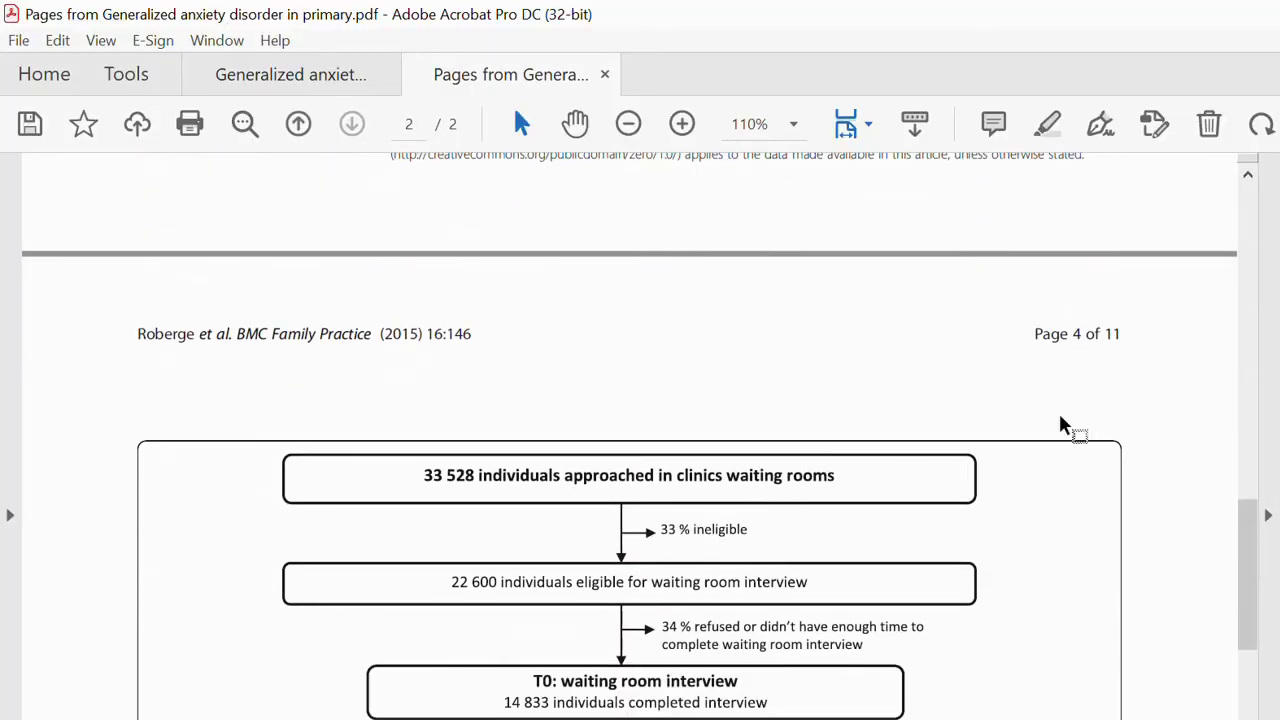
pyautogui.scroll(20, 1063, 425)
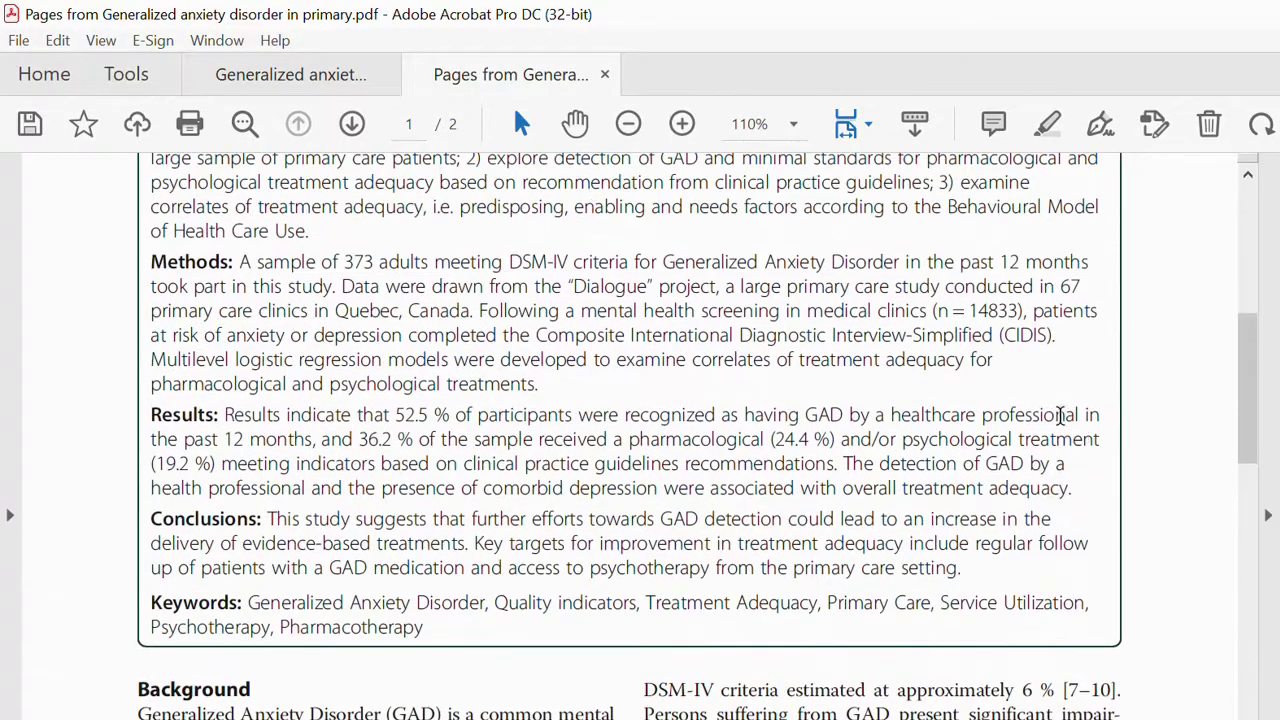
pyautogui.scroll(2, 1063, 425)
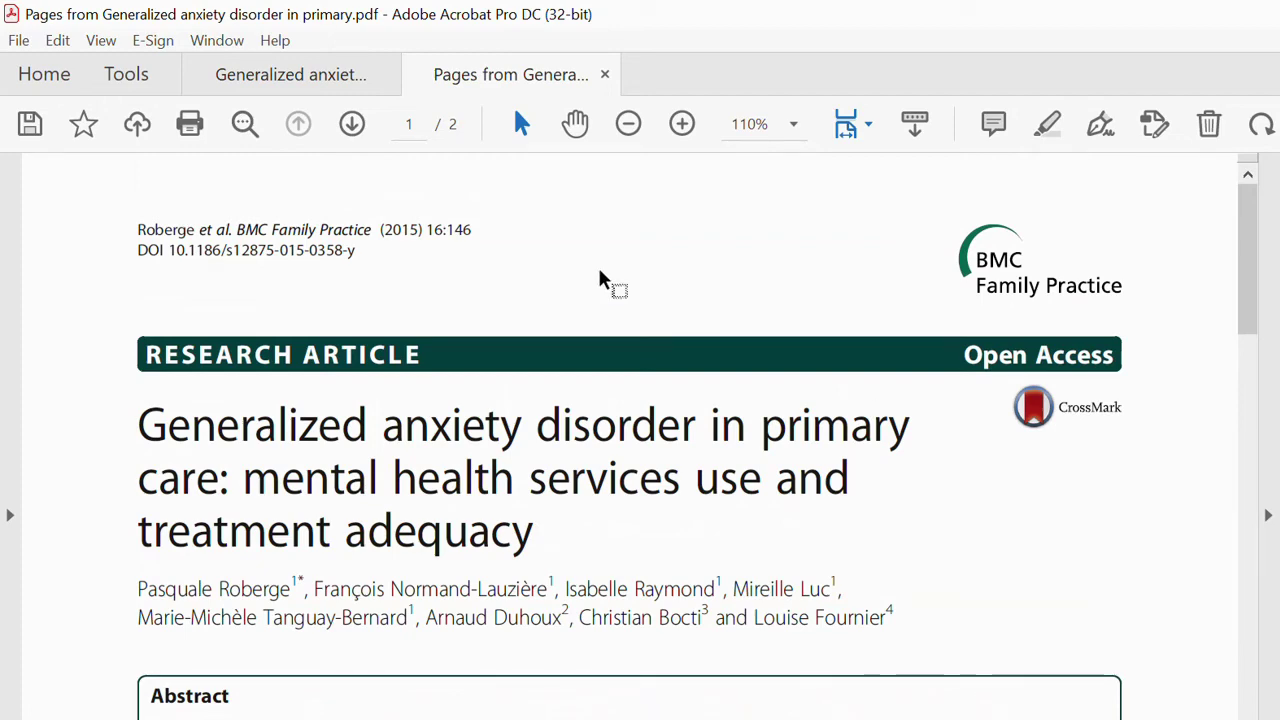
# Start saving the extracted PDF as a new file on the computer, with the Bureau folder as location.
pyautogui.click(27, 47)
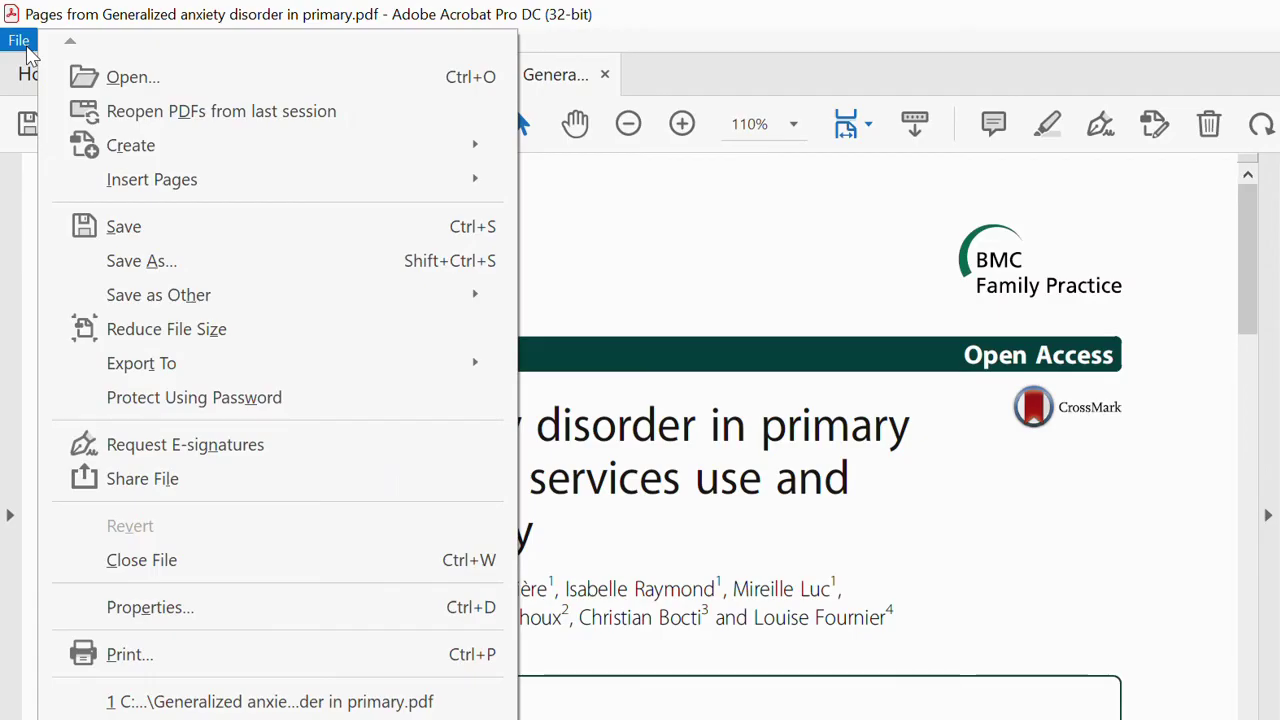
pyautogui.click(130, 266)
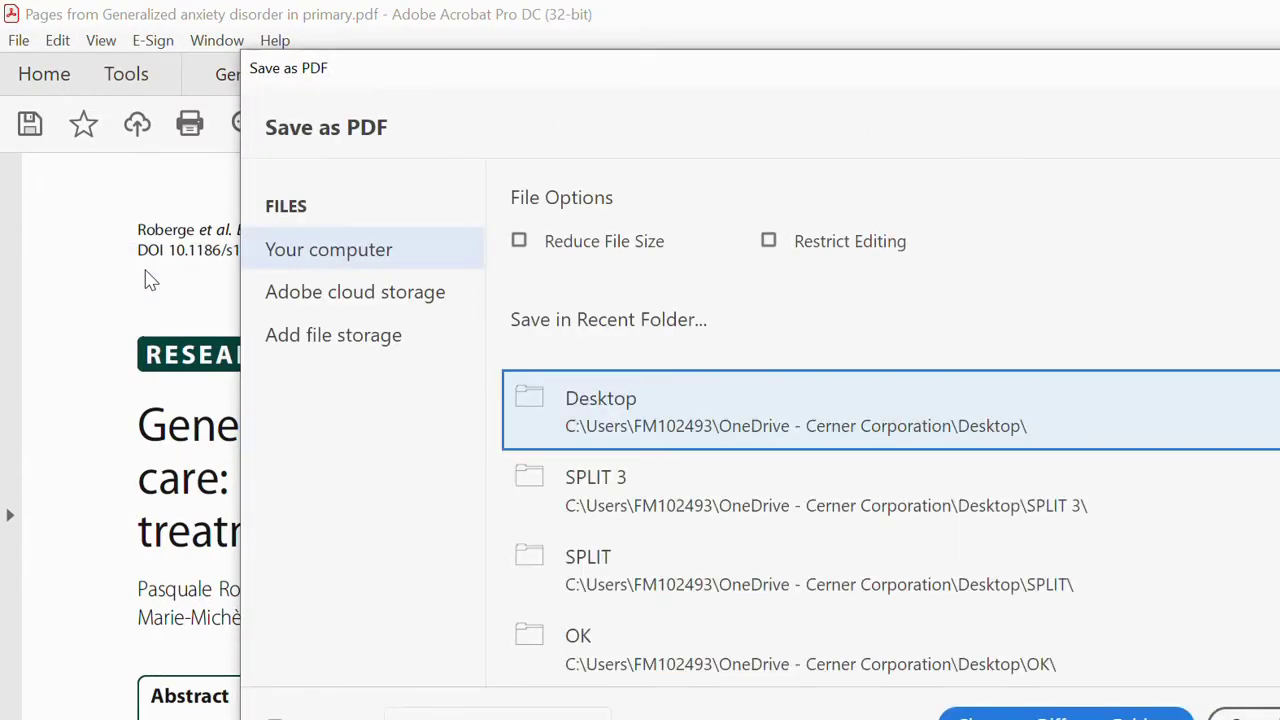
pyautogui.click(378, 264)
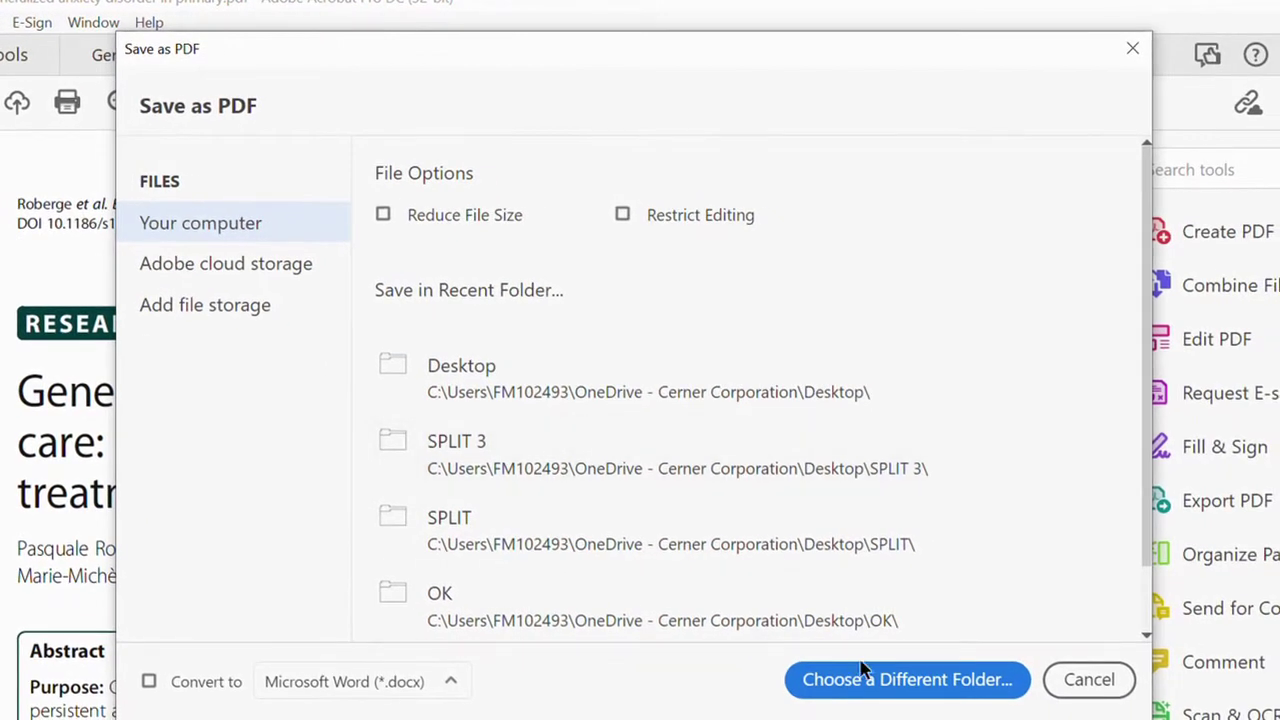
pyautogui.click(862, 686)
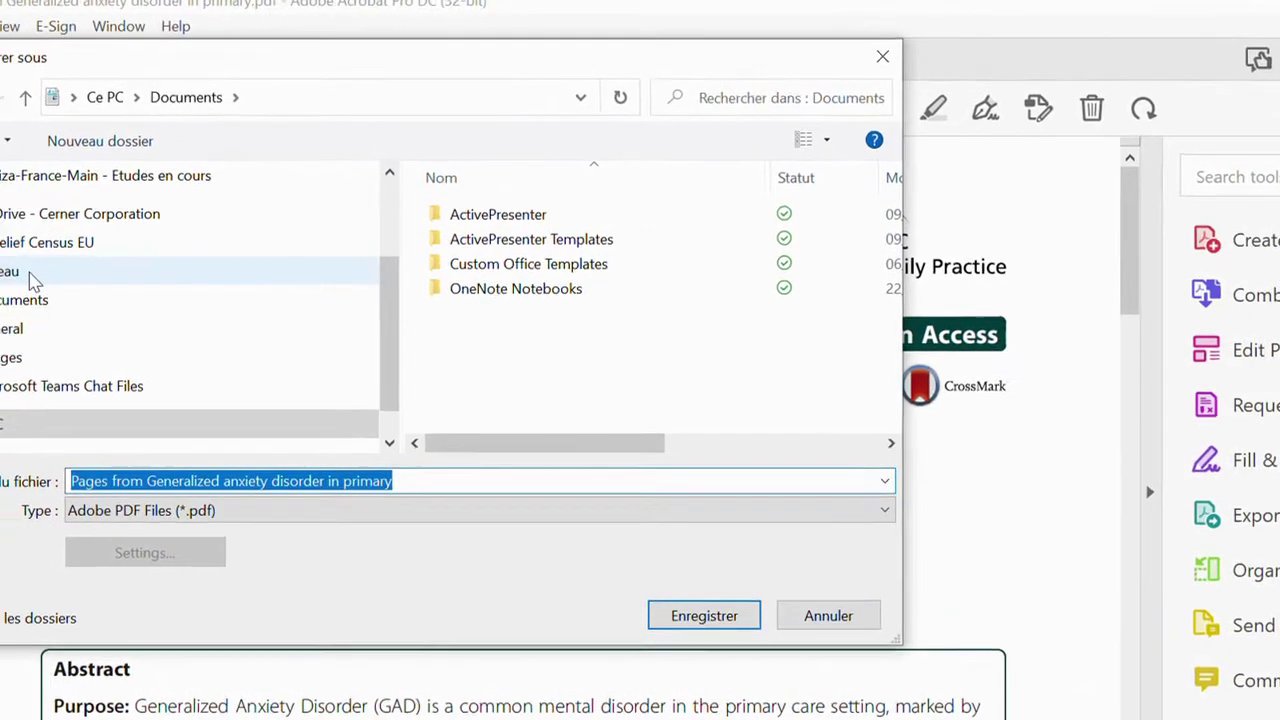
pyautogui.click(46, 264)
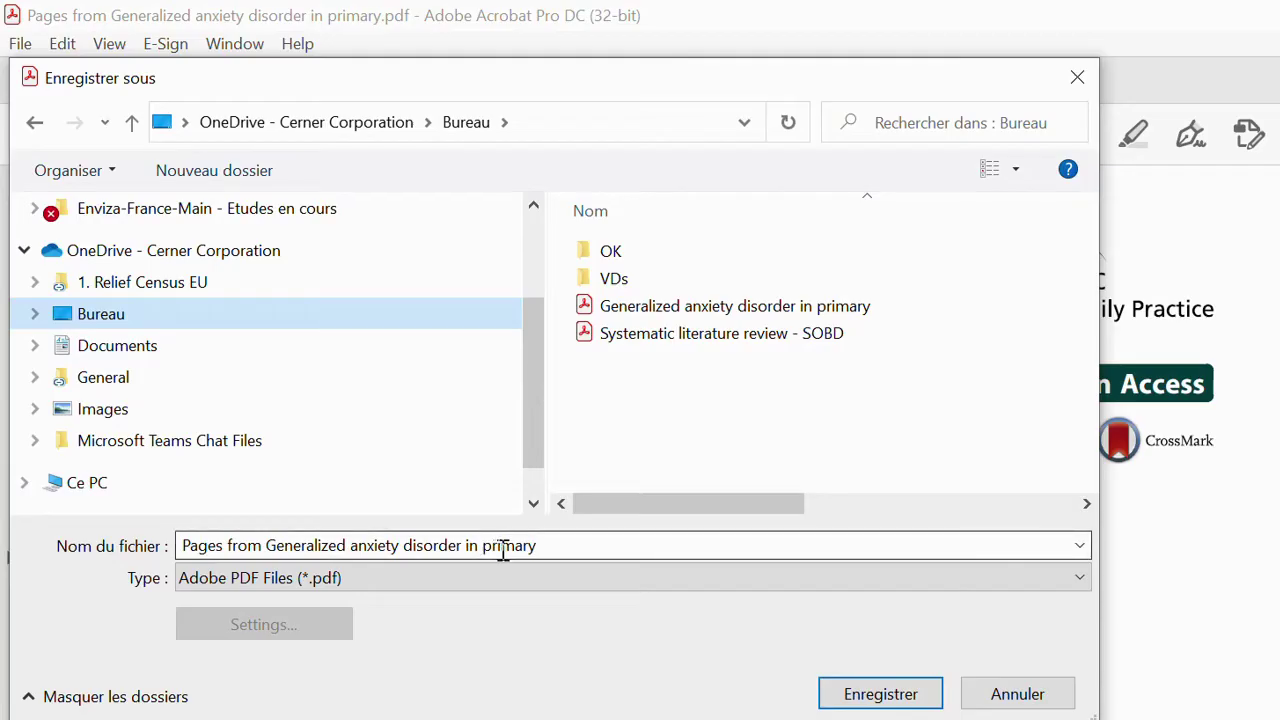
# Name the extracted PDF file "Extract and combine".
pyautogui.click(557, 553)
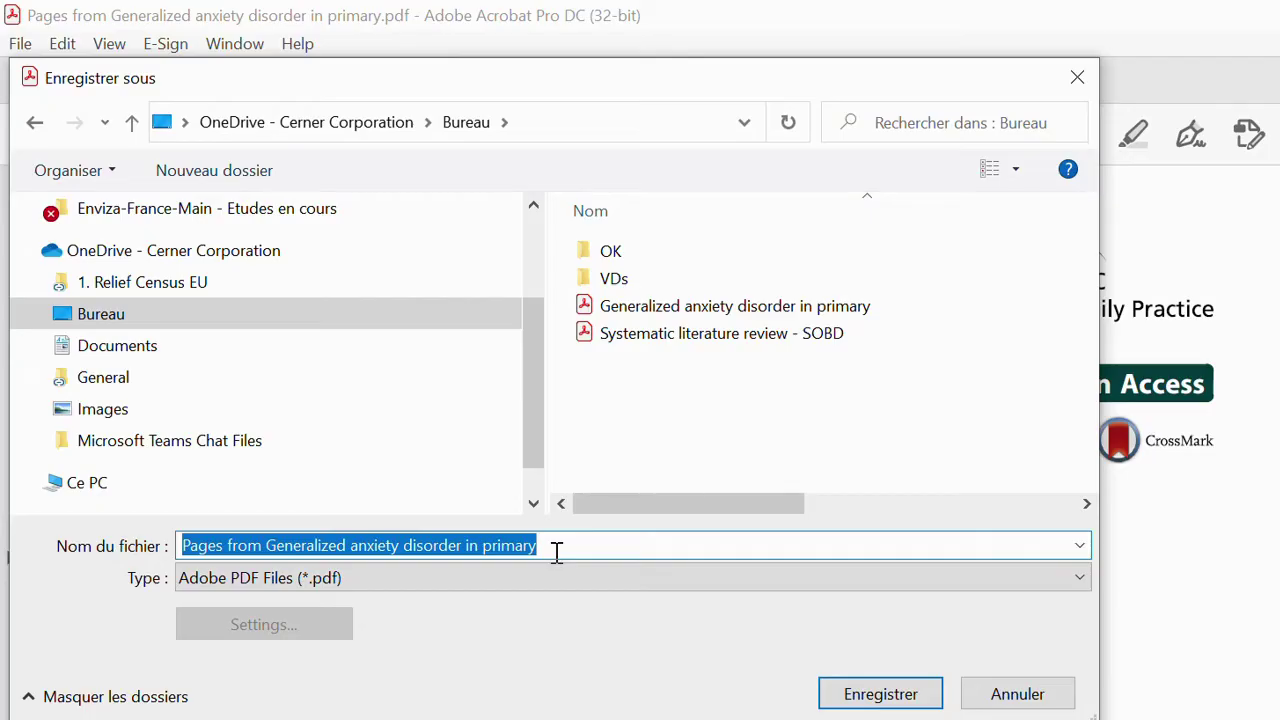
pyautogui.write('Extract and')
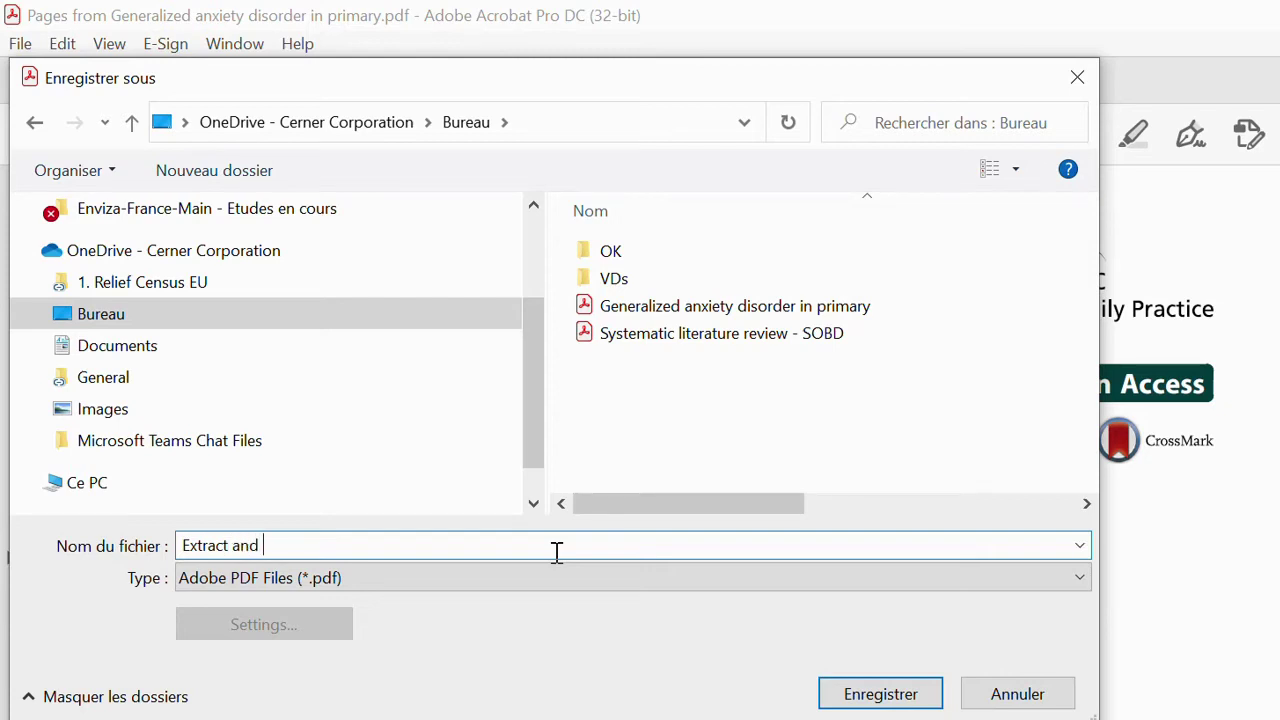
pyautogui.write('ombine')
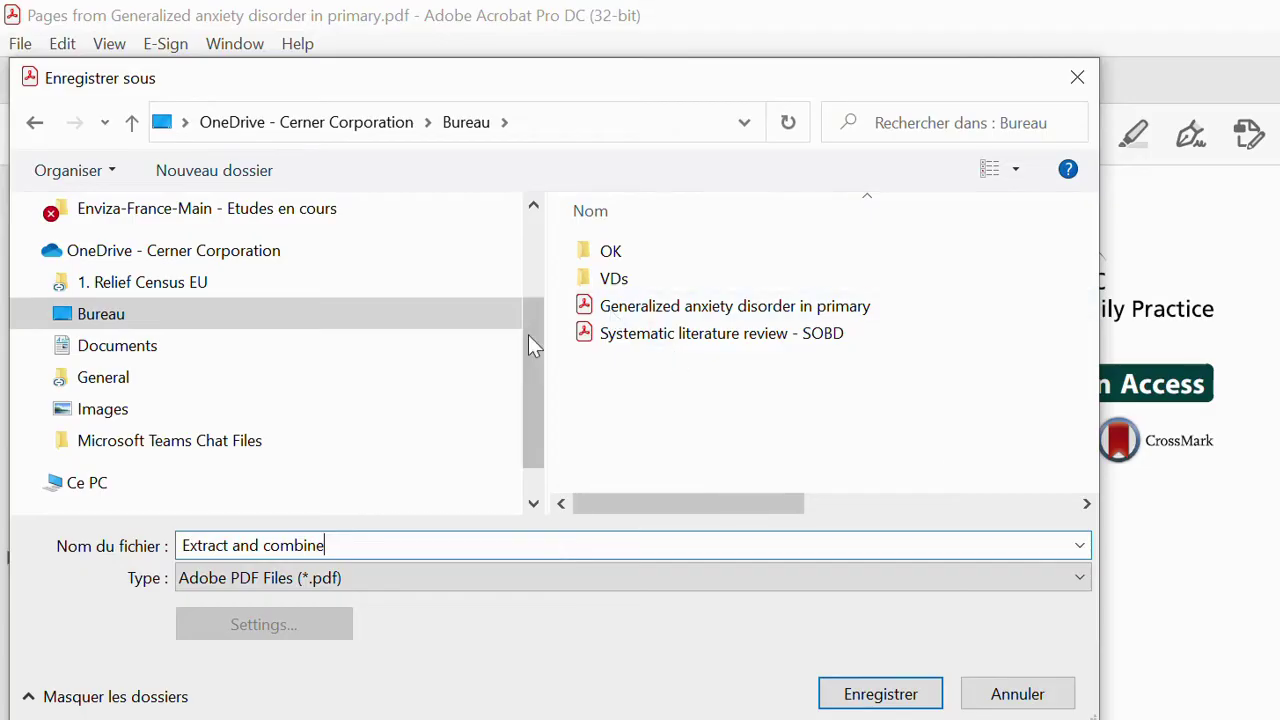
# Create a new folder named "Extract and combine" inside the Bureau folder.
pyautogui.click(502, 318)
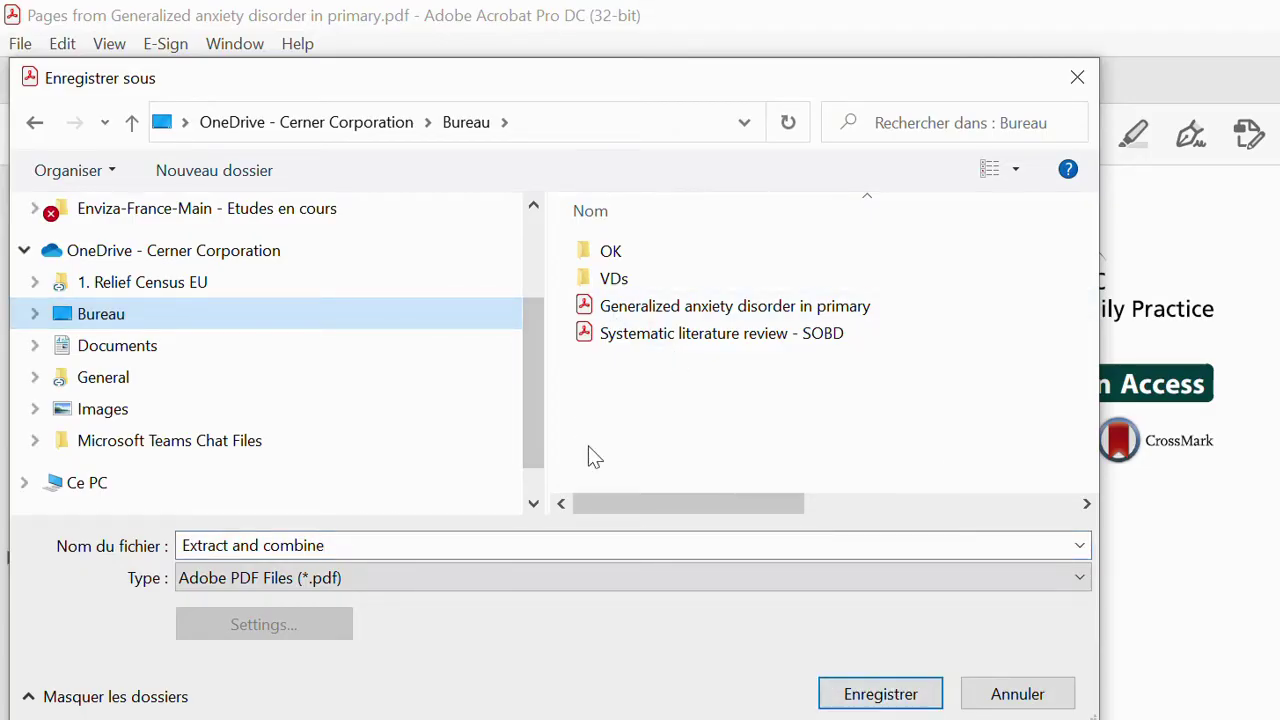
pyautogui.click(275, 175)
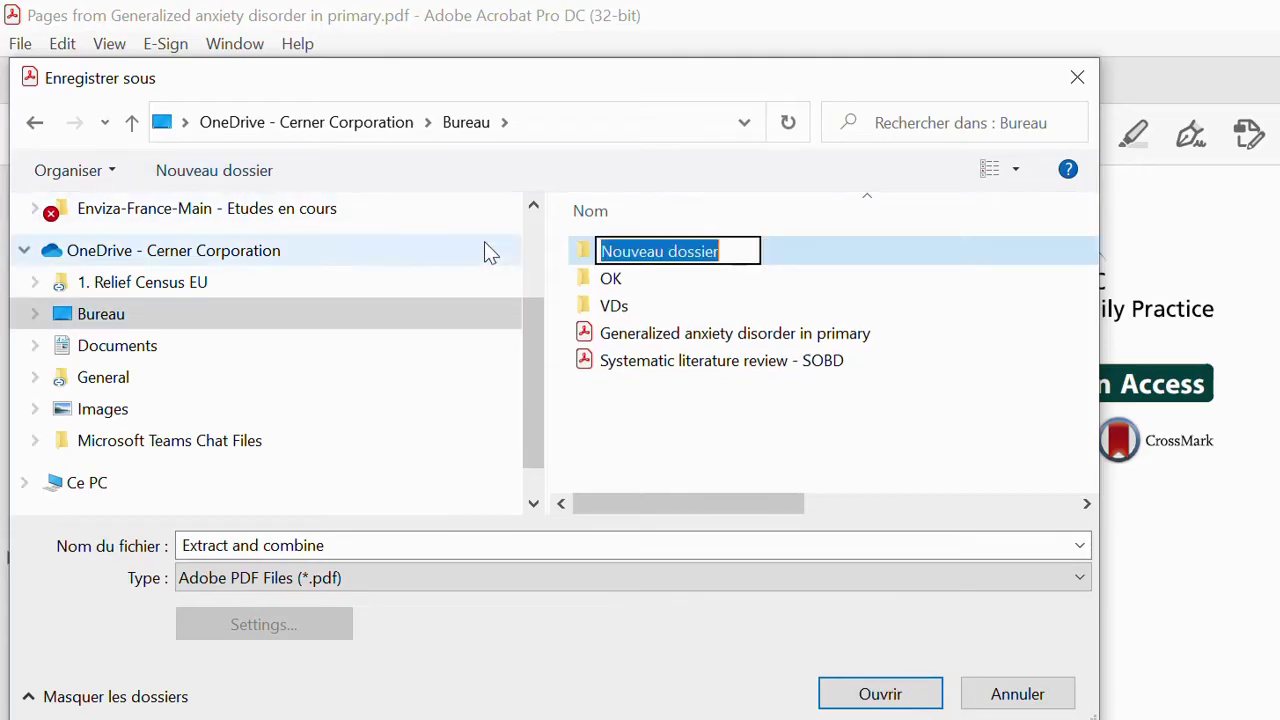
pyautogui.write('E')
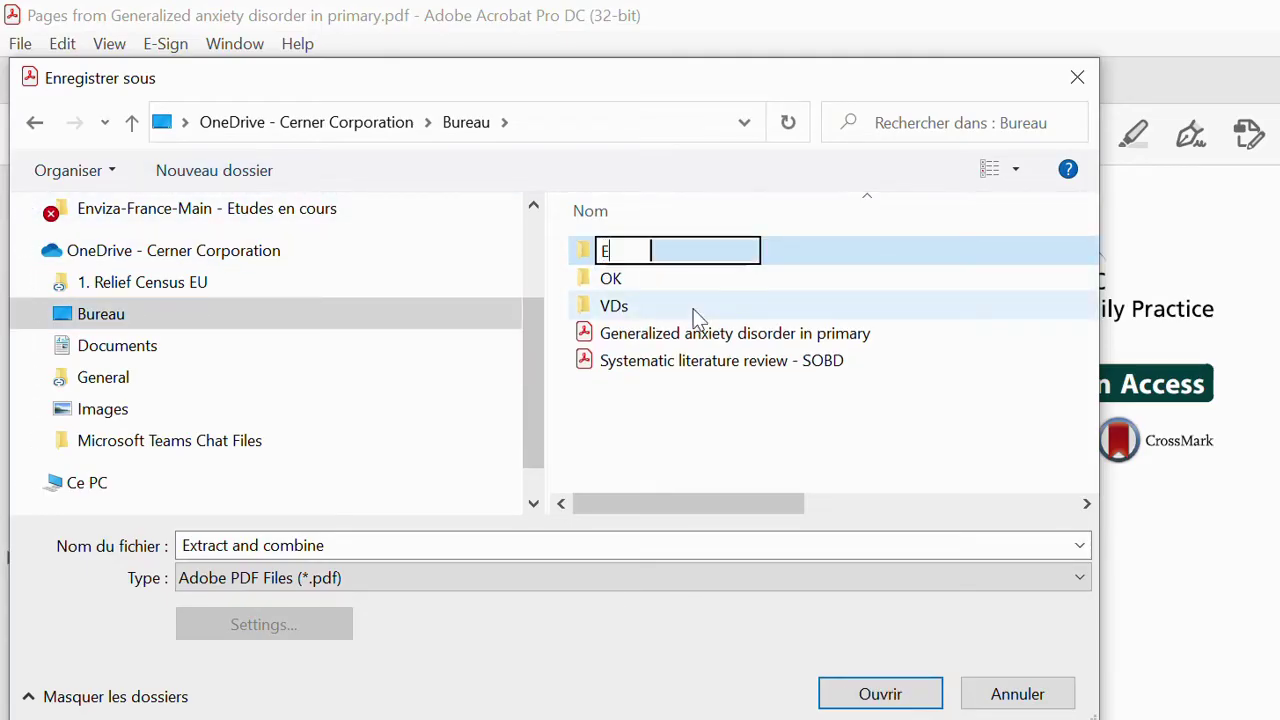
pyautogui.write('xtract')
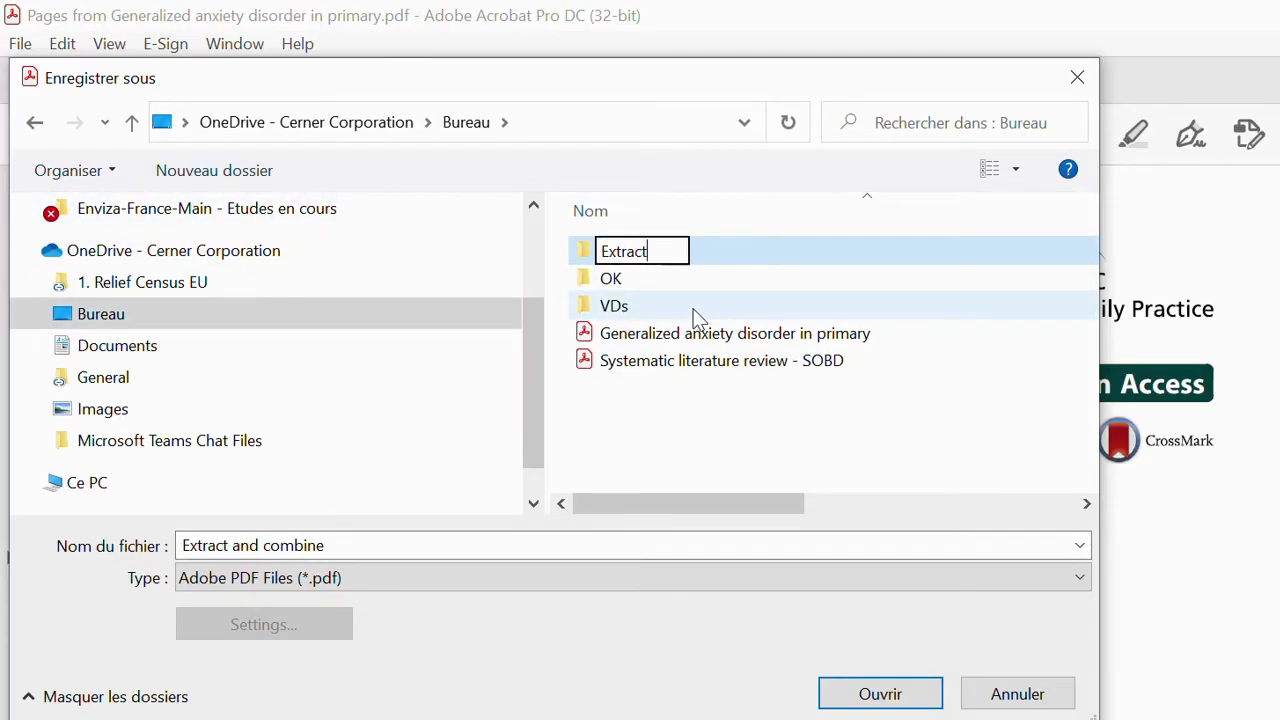
pyautogui.write(' and c')
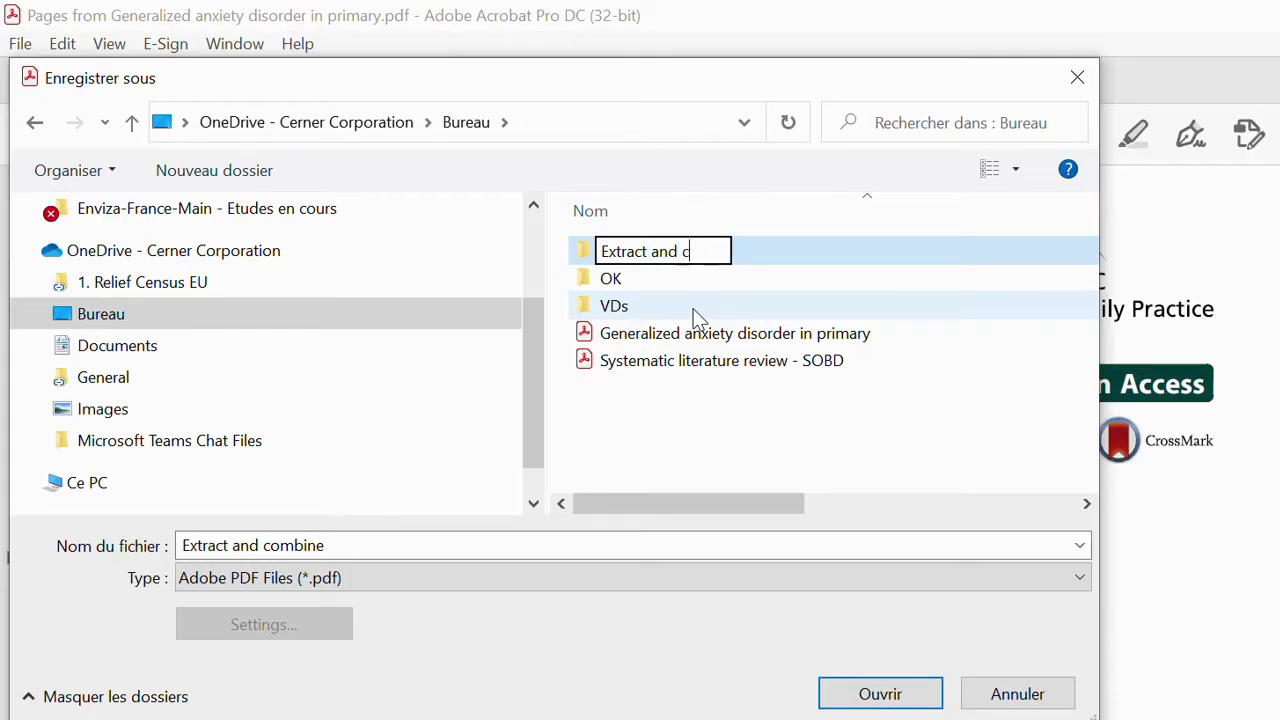
pyautogui.write('ombine')
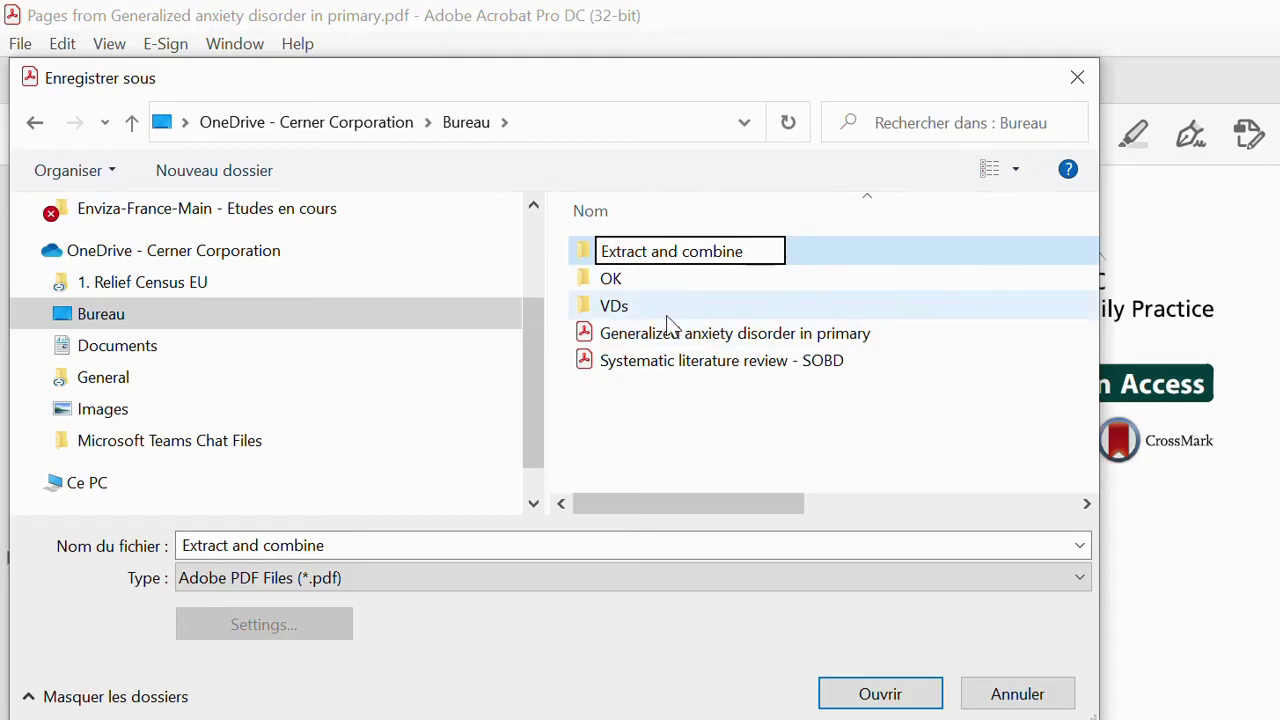
pyautogui.click(654, 310)
pyautogui.click(654, 310)
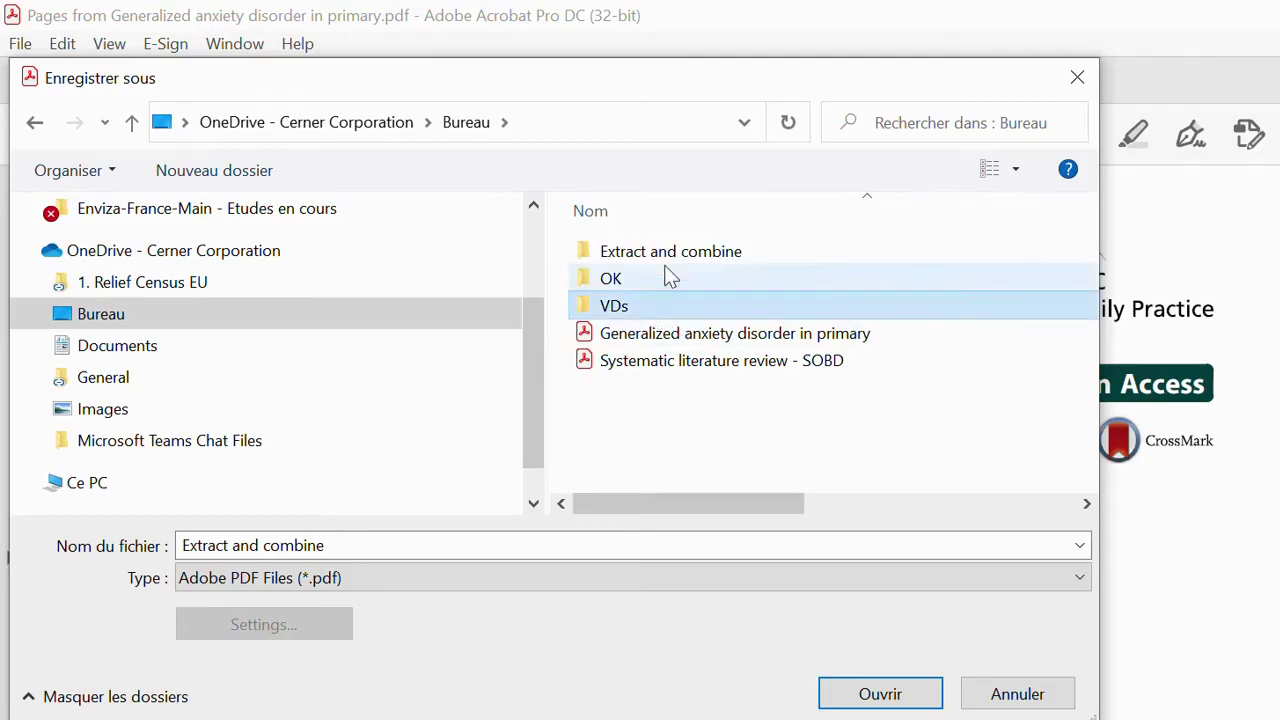
# Save the extracted PDF inside the "Extract and combine" folder on the Bureau.
pyautogui.click(667, 261)
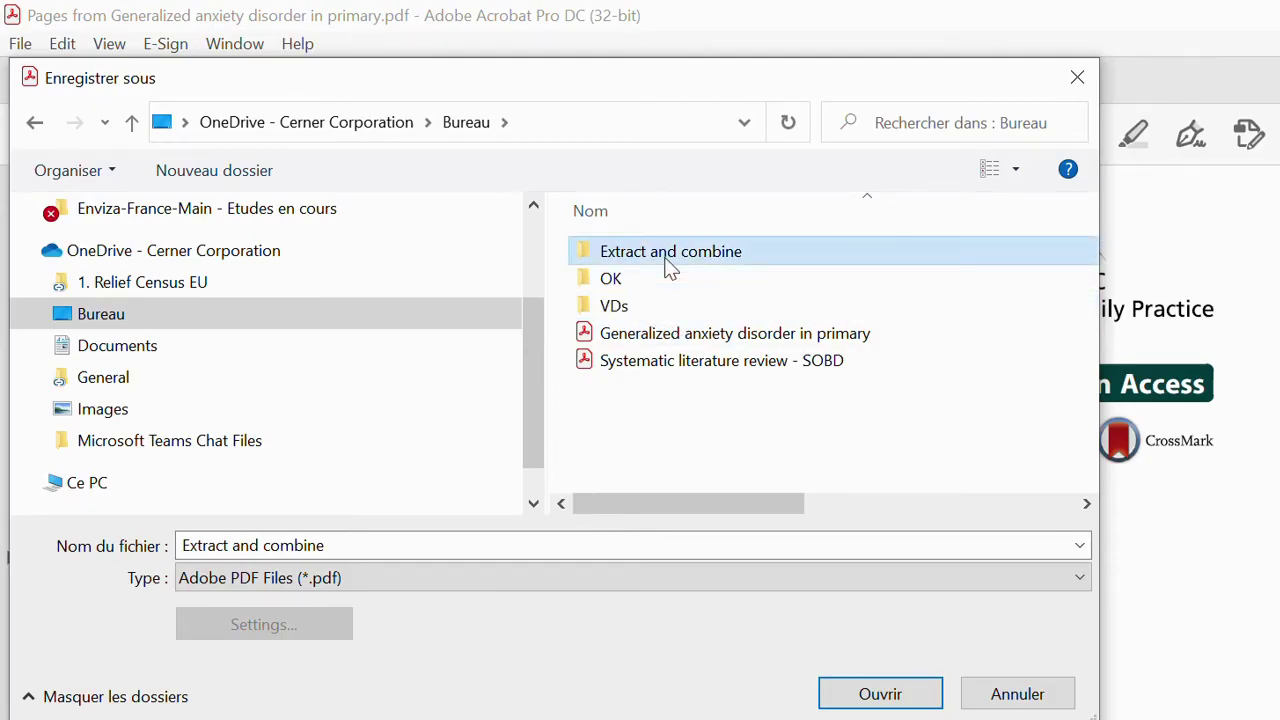
pyautogui.click(897, 694)
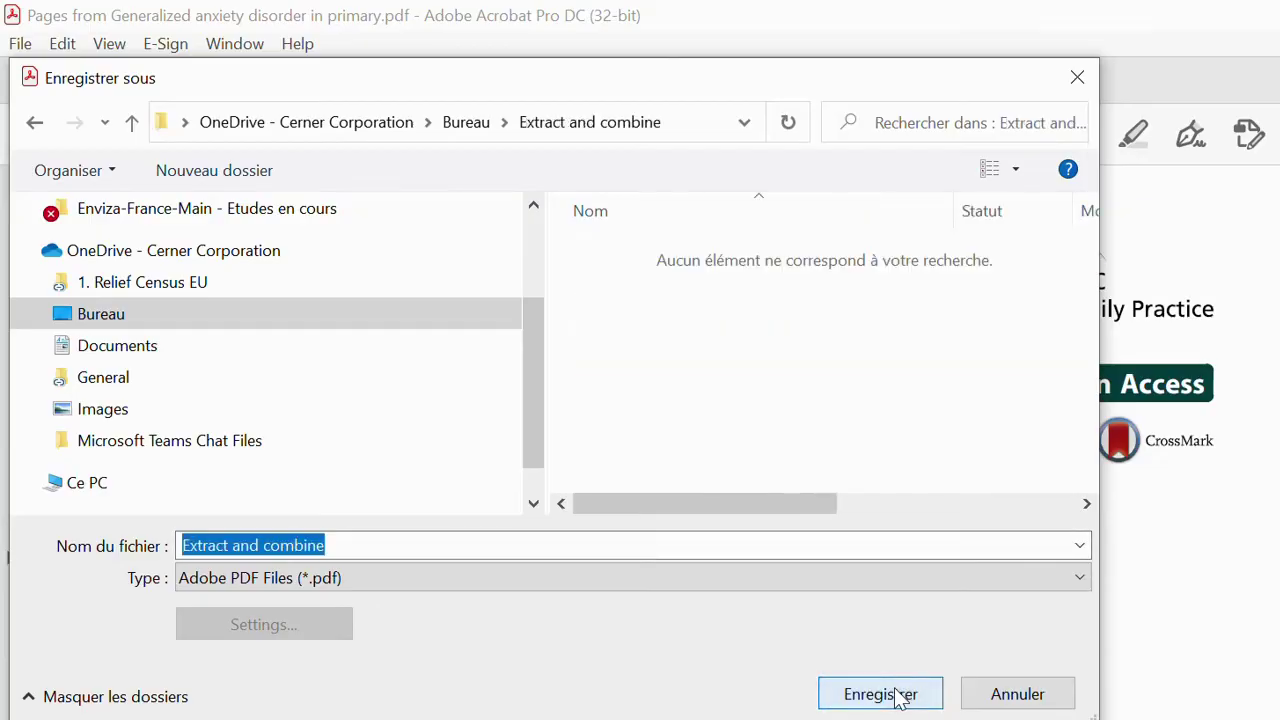
pyautogui.click(880, 694)
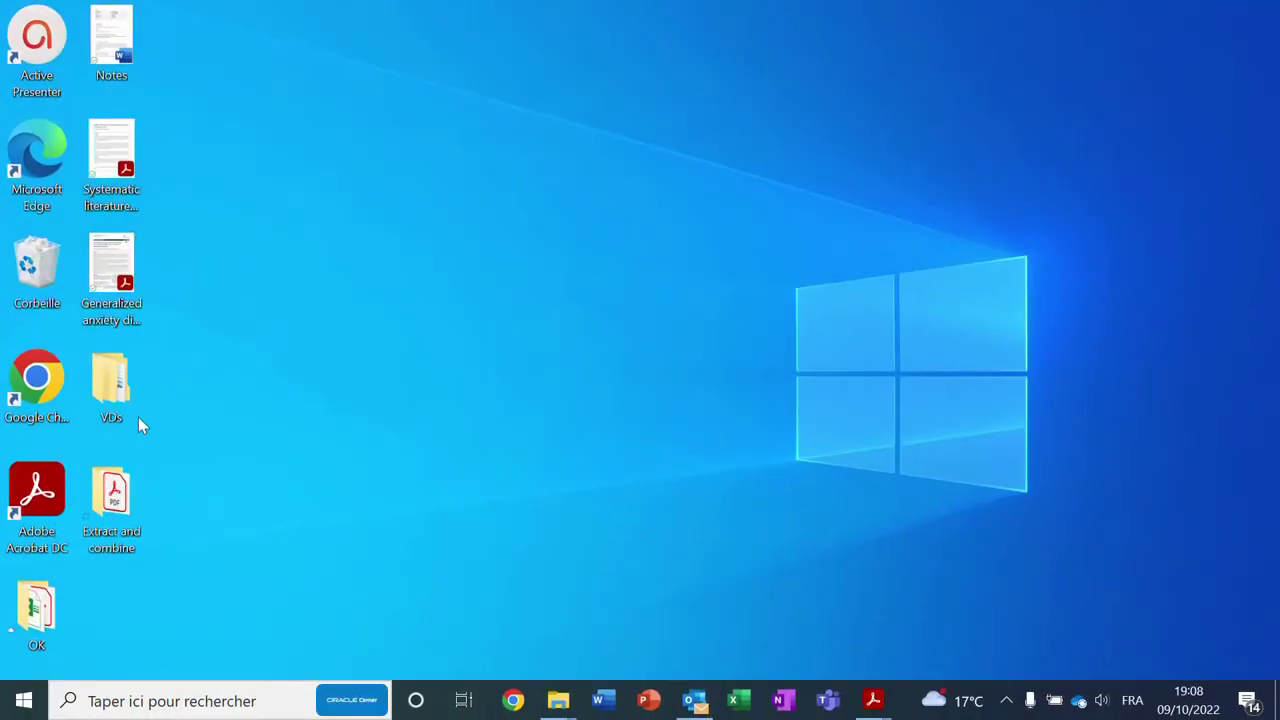
# Open the saved "Extract and combine" PDF from its desktop folder and check which pages it contains.
pyautogui.doubleClick(128, 505)
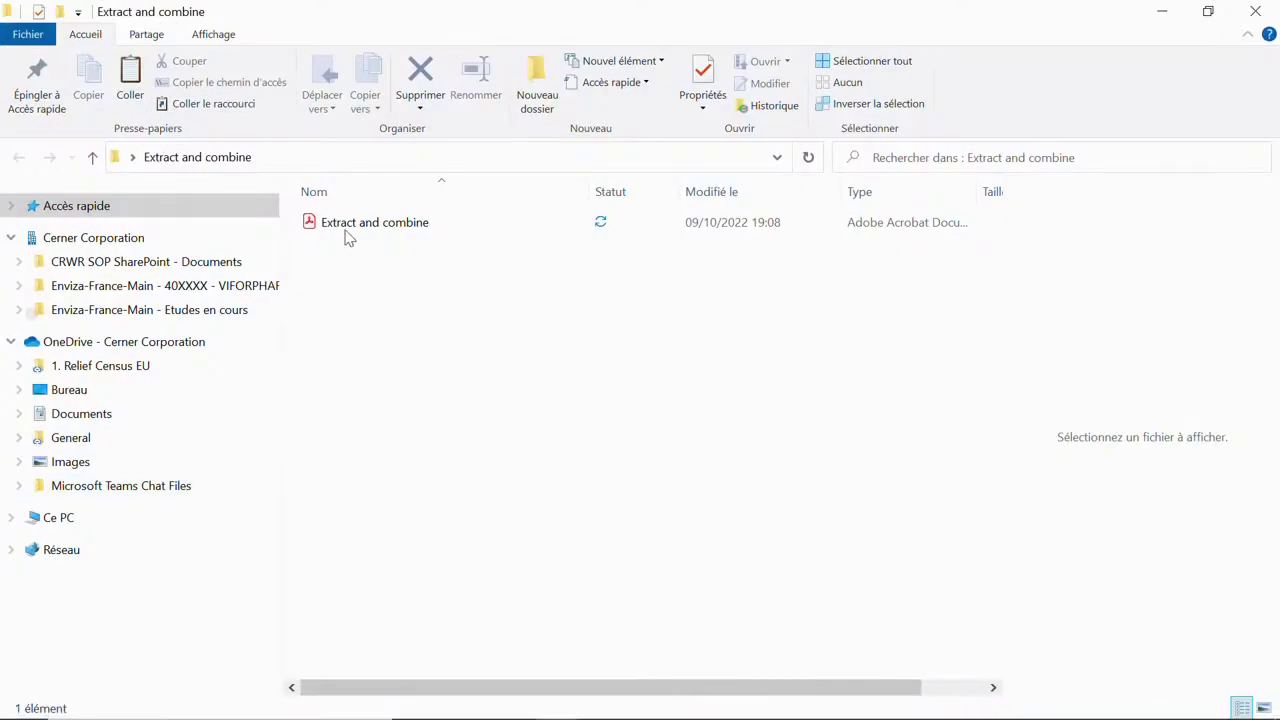
pyautogui.click(392, 229)
pyautogui.doubleClick(392, 229)
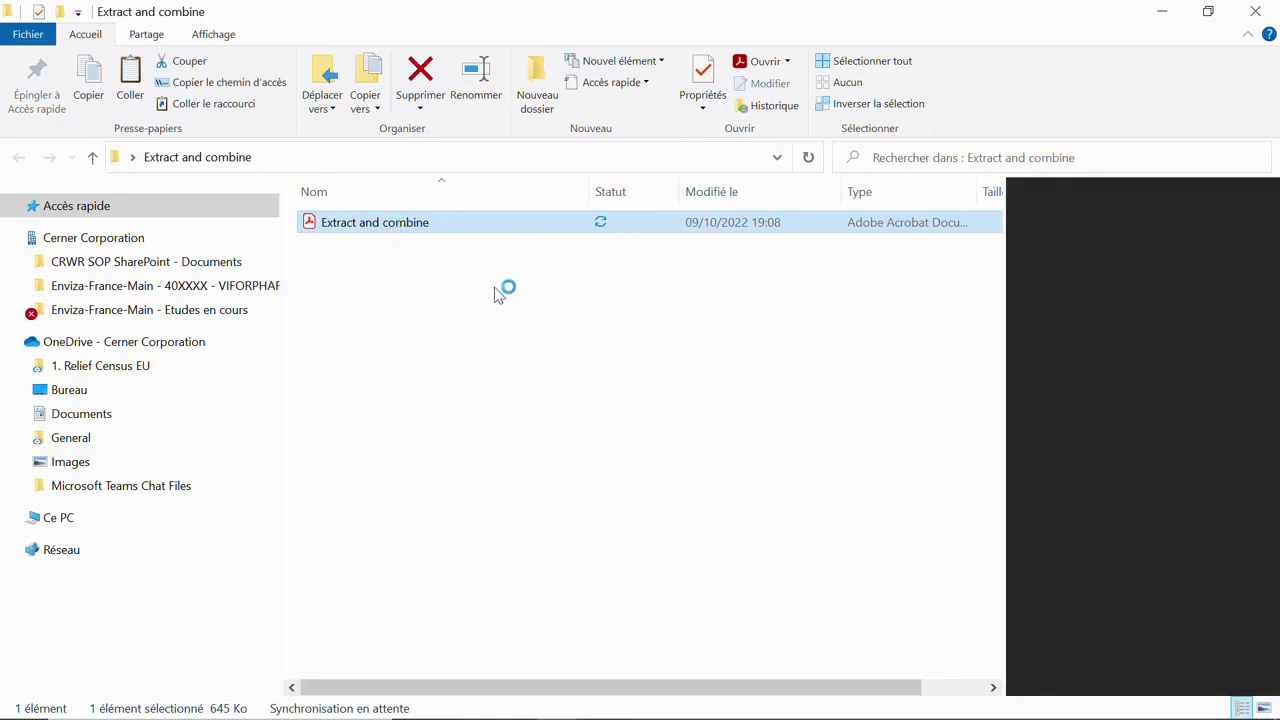
pyautogui.scroll(-15, 561, 401)
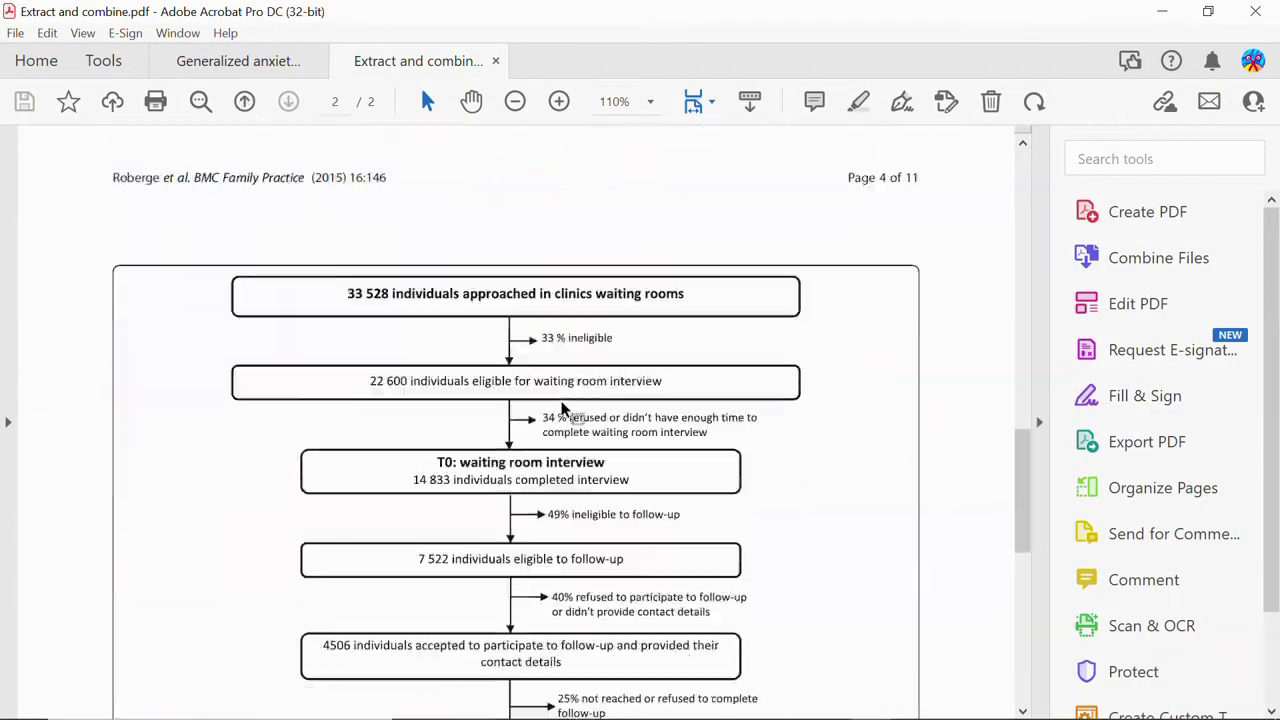
pyautogui.scroll(15, 561, 401)
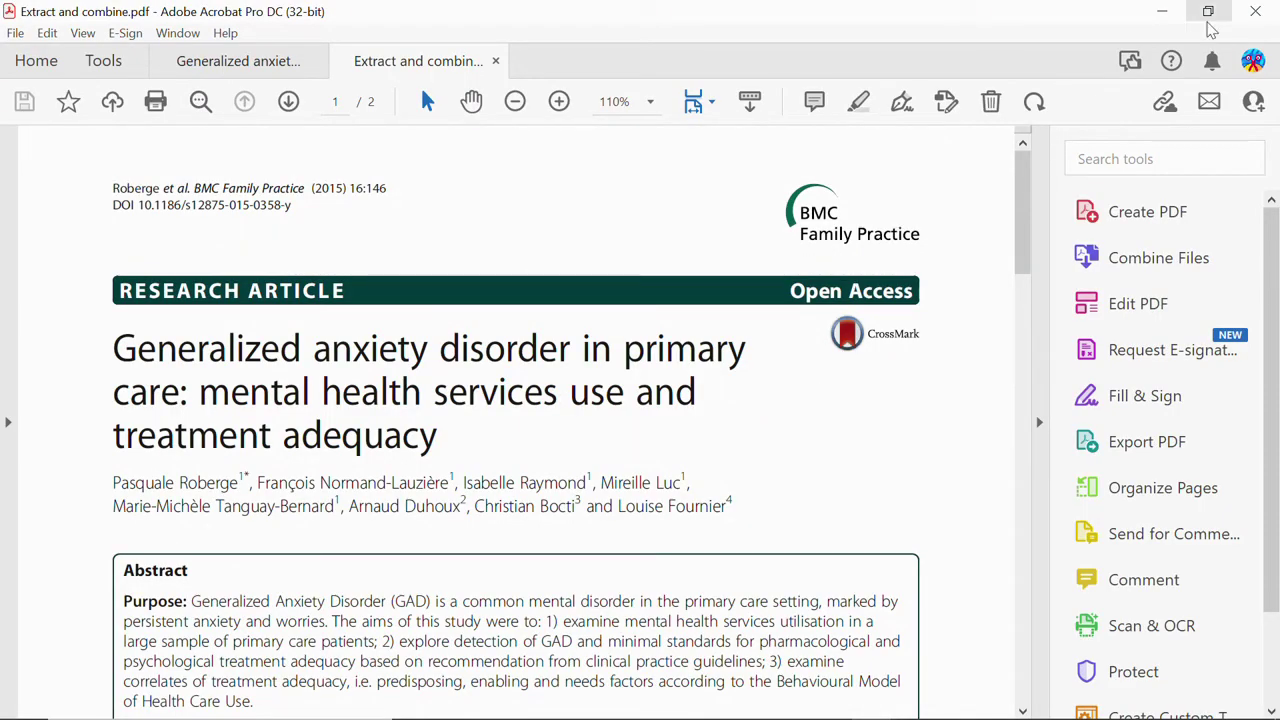
# Close all open PDF tabs without saving changes to the original article, and close the "Extract and combine" folder window.
pyautogui.click(1257, 11)
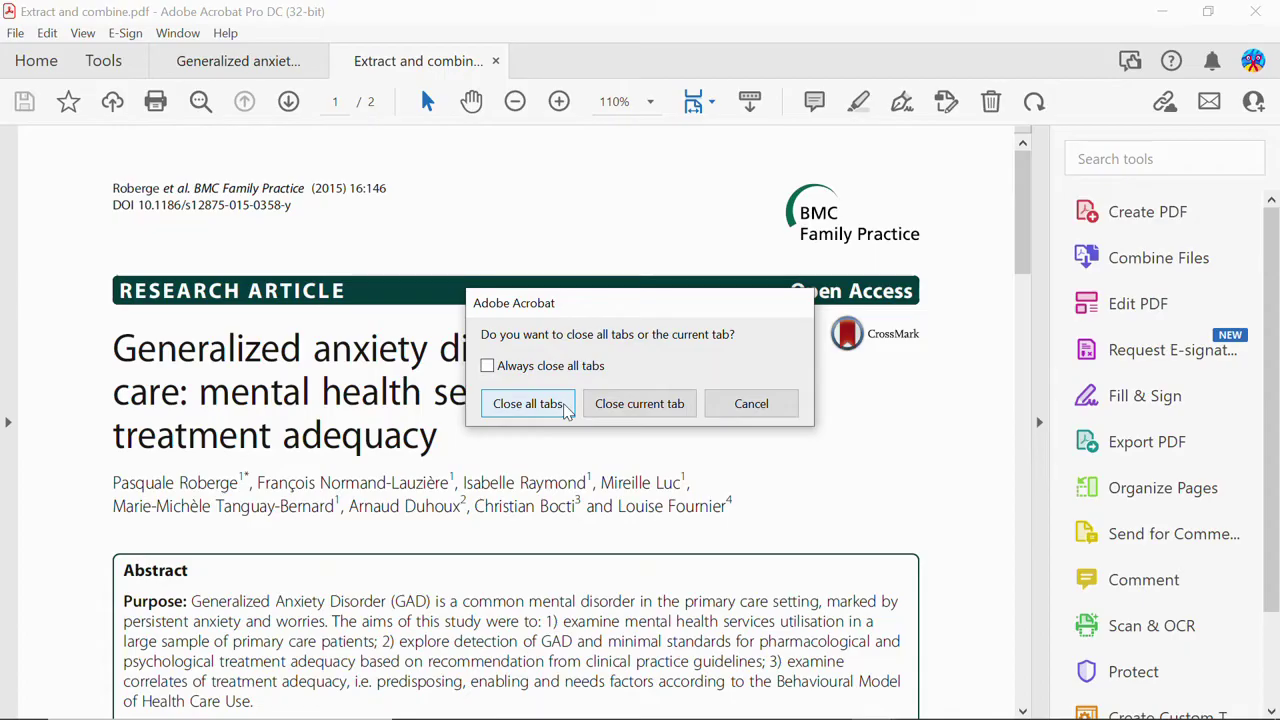
pyautogui.click(528, 404)
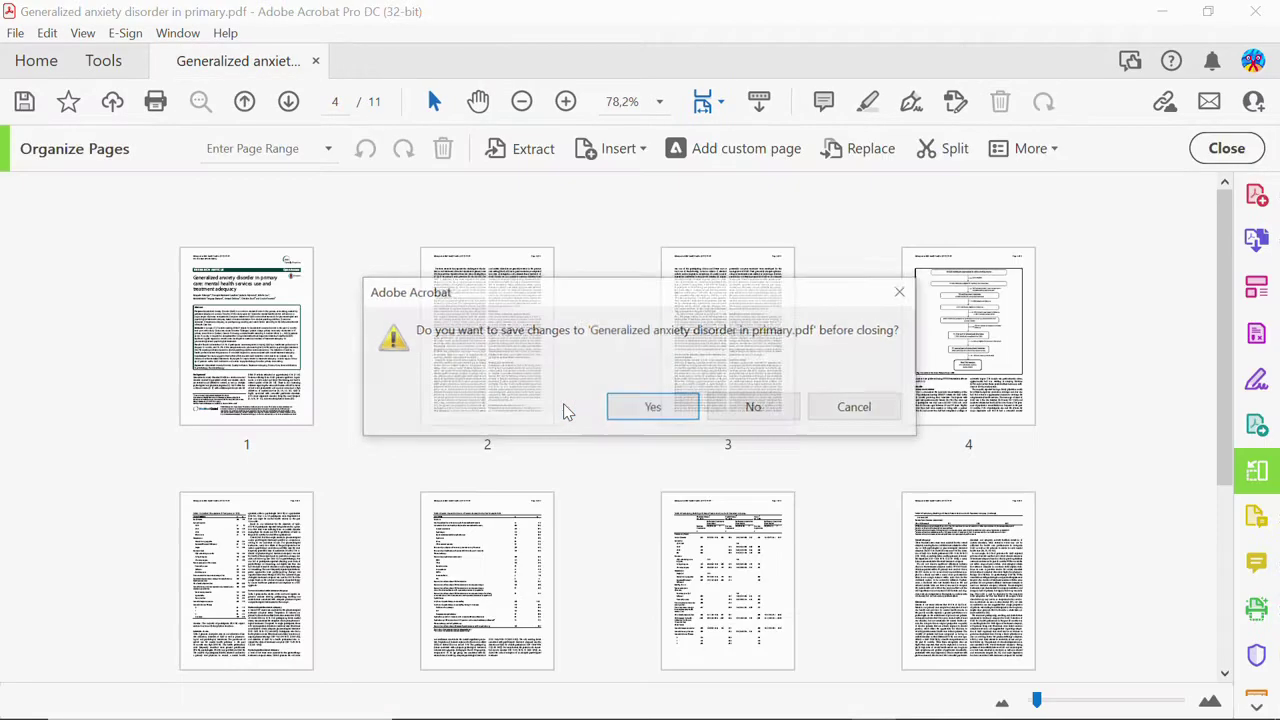
pyautogui.click(742, 410)
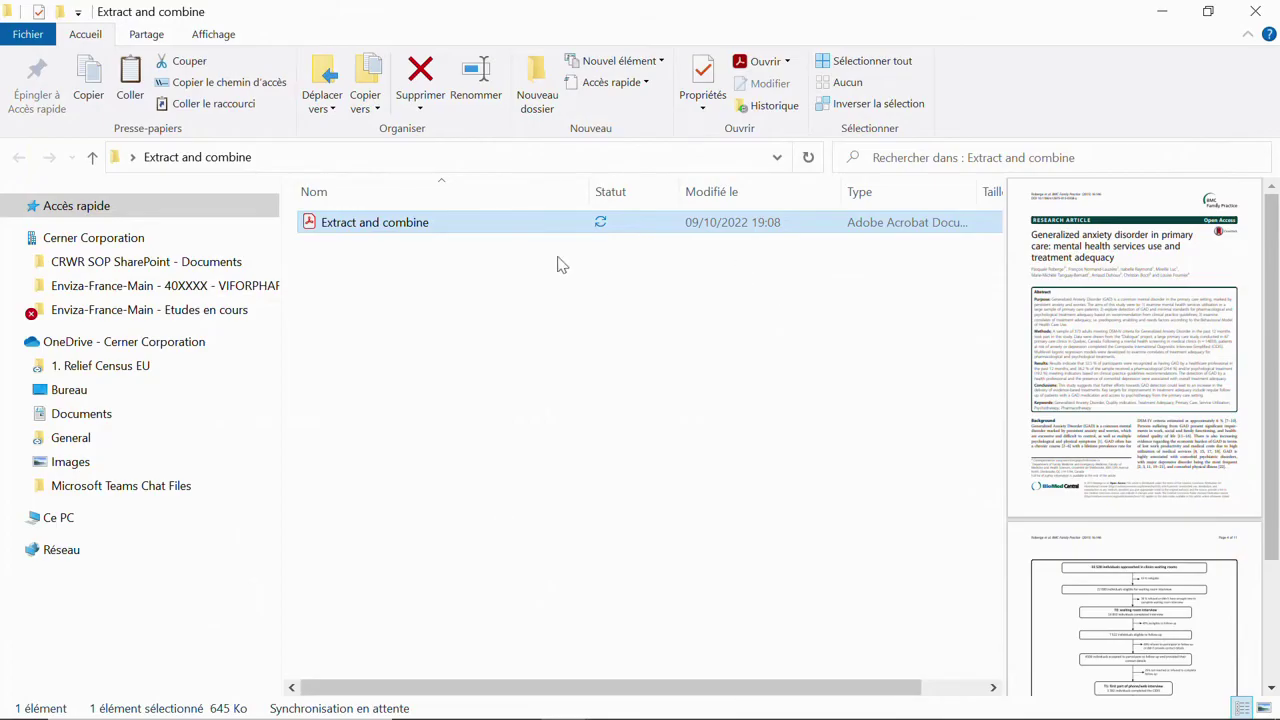
pyautogui.click(1255, 11)
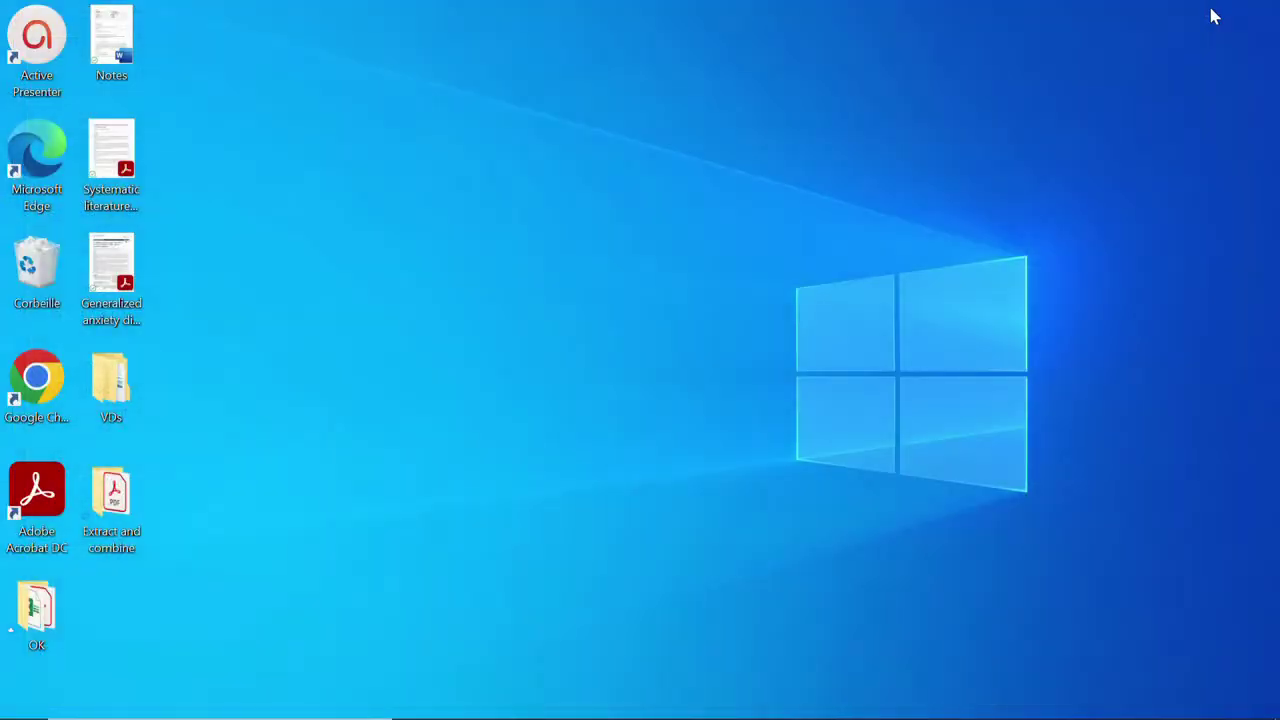
# Open the Generalized anxiety disorder PDF from the desktop and enable editing, accepting the loss of PDF/A compliance.
pyautogui.doubleClick(116, 265)
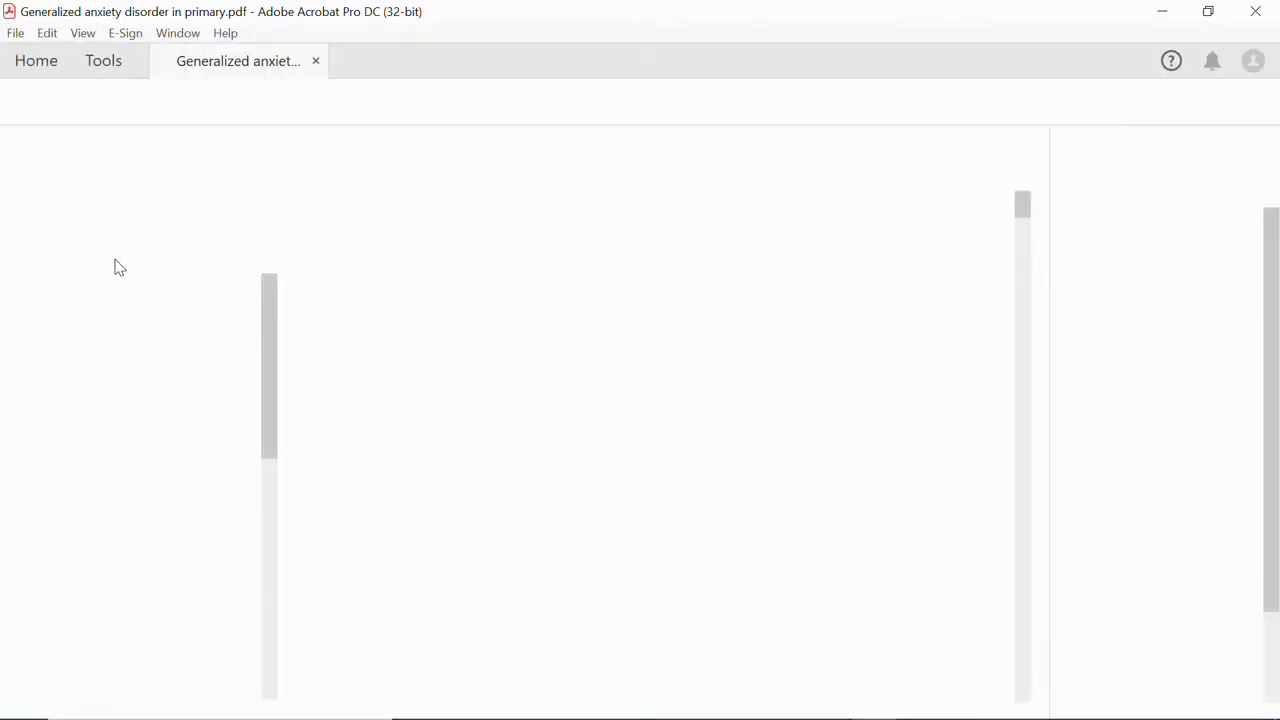
pyautogui.scroll(-2, 525, 400)
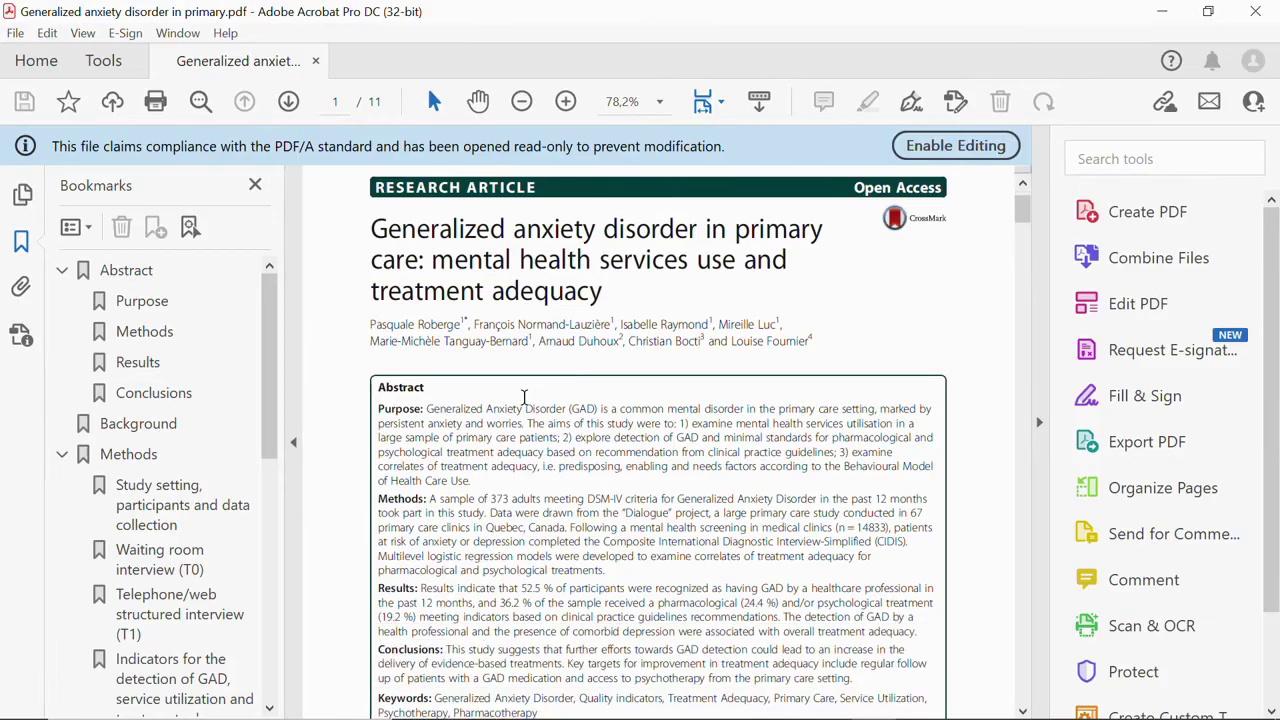
pyautogui.scroll(2, 525, 400)
pyautogui.scroll(-1, 631, 478)
pyautogui.scroll(1, 660, 510)
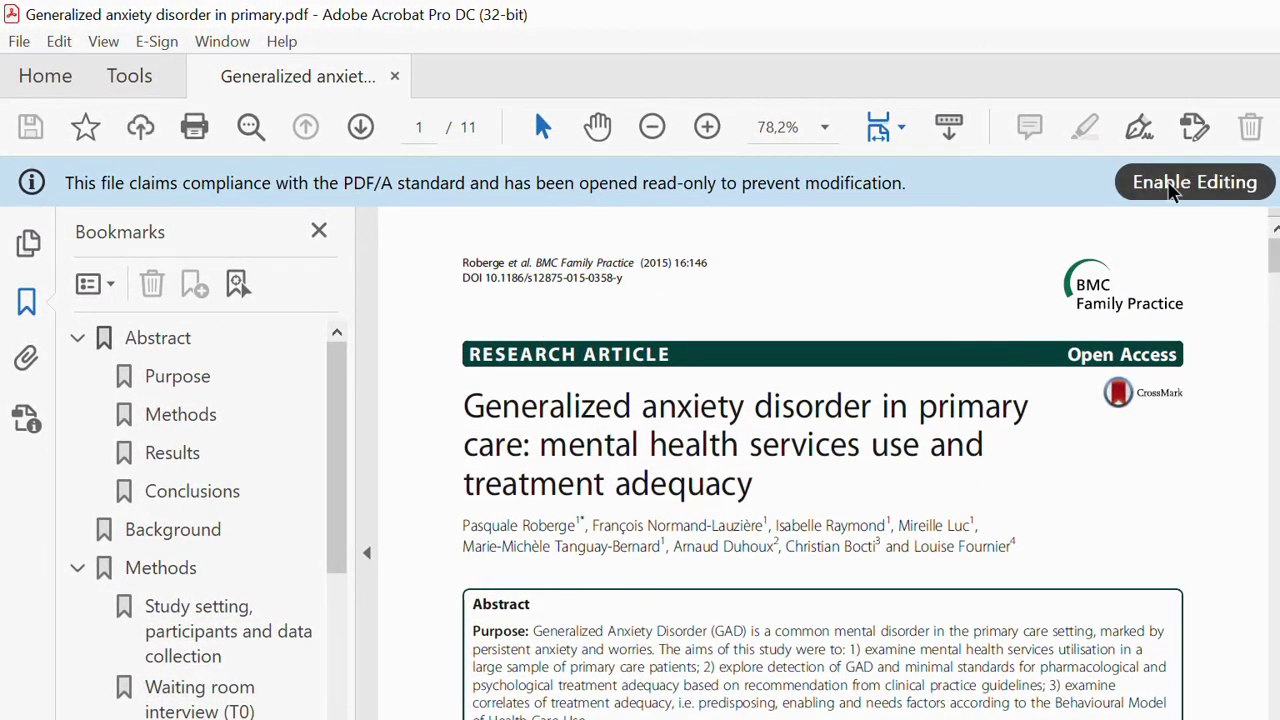
pyautogui.click(1173, 190)
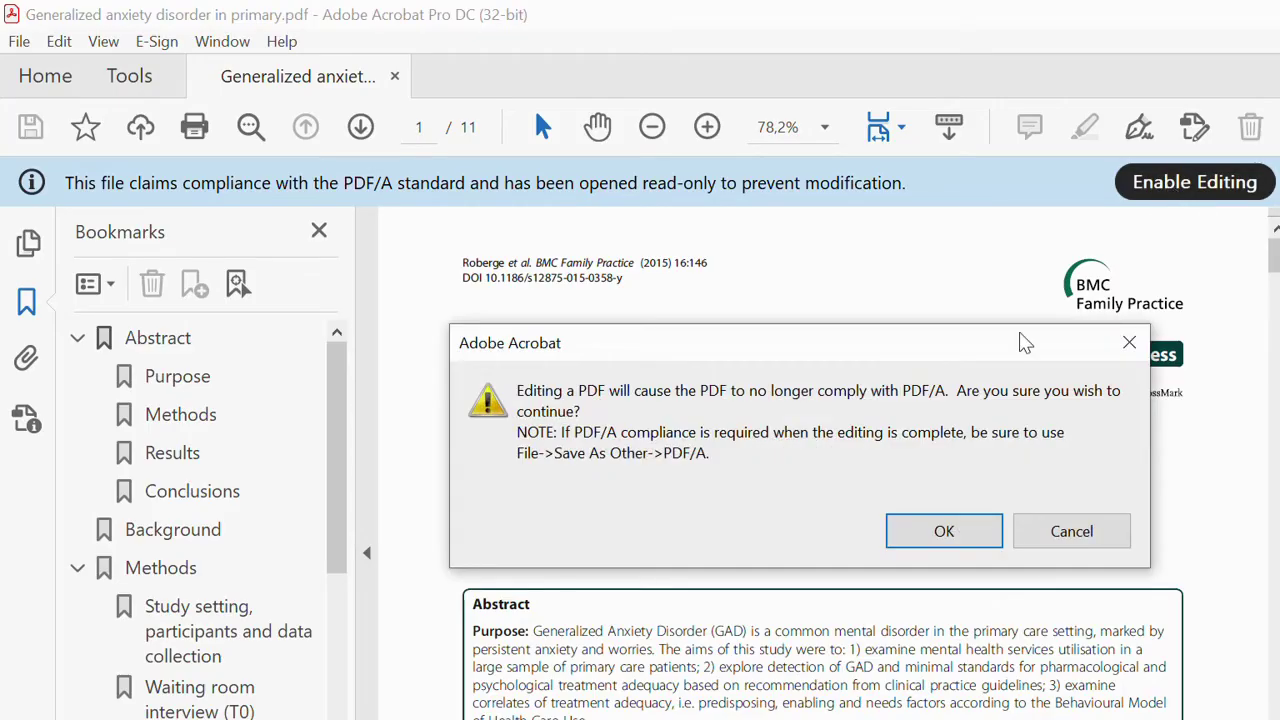
pyautogui.click(944, 531)
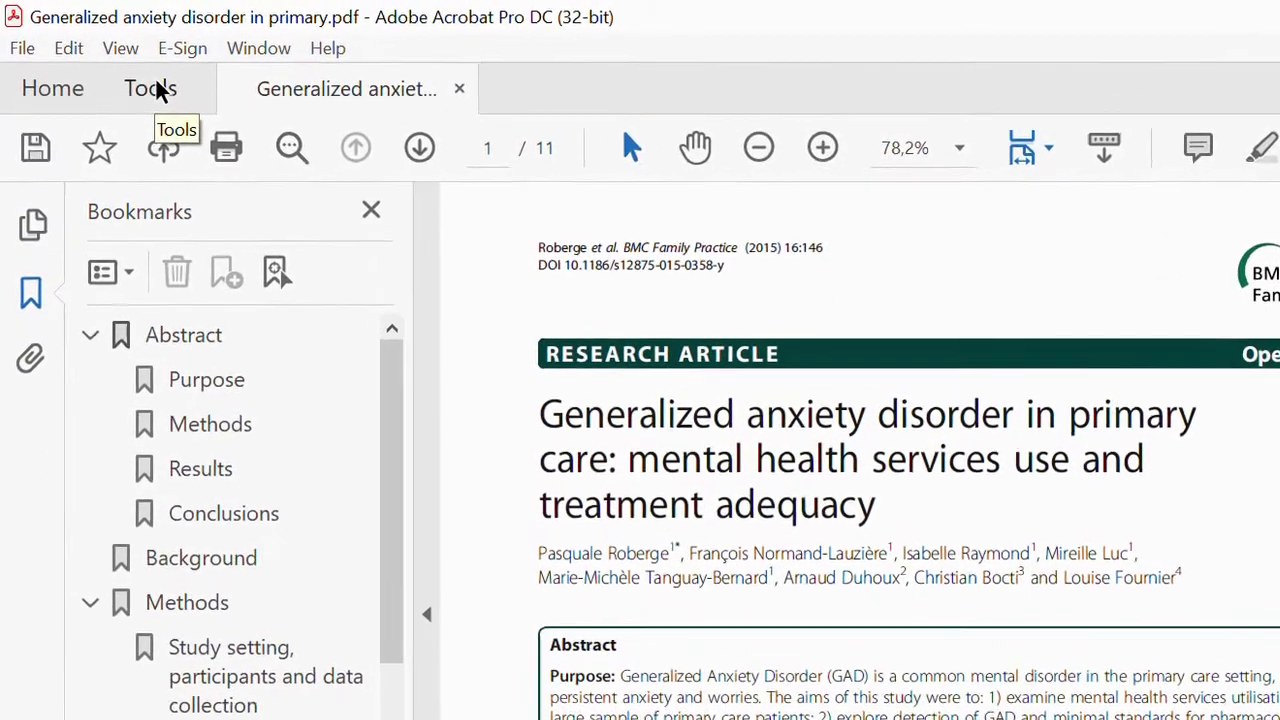
# Open the article in Organize Pages and select all of its pages.
pyautogui.click(136, 79)
pyautogui.click(749, 449)
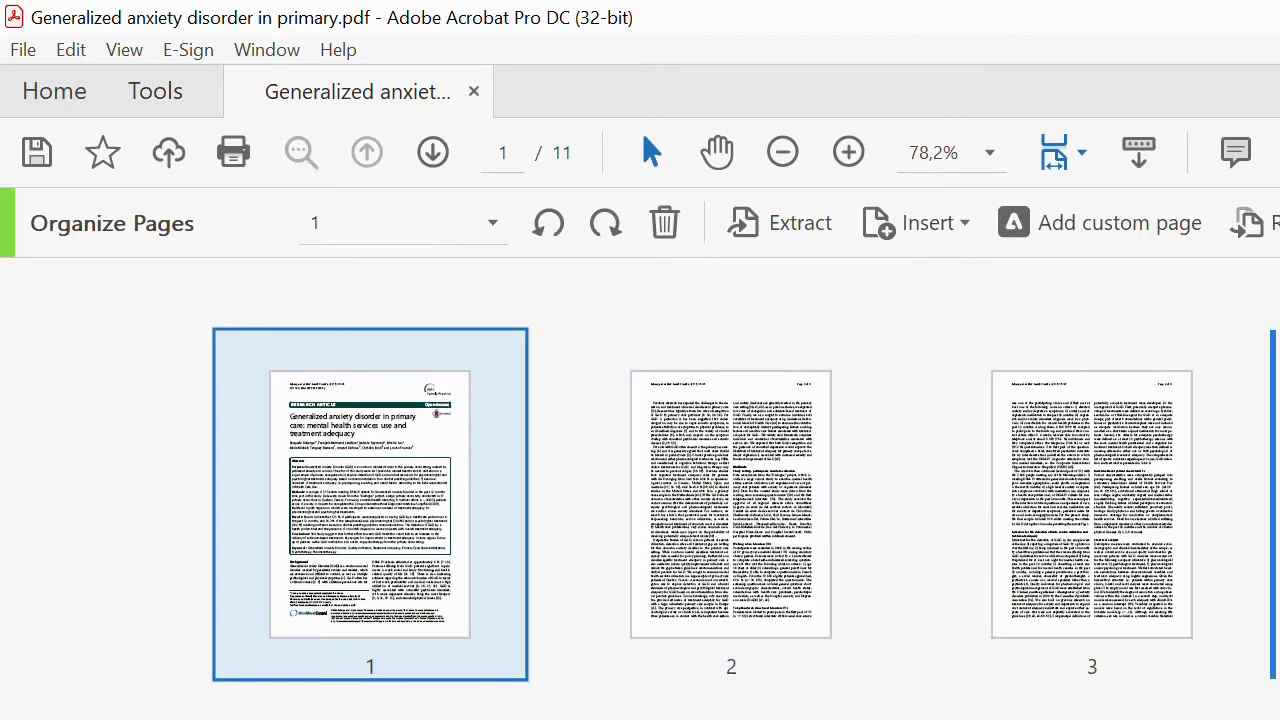
pyautogui.scroll(-2, 744, 489)
pyautogui.scroll(2, 744, 489)
pyautogui.scroll(-6, 1001, 716)
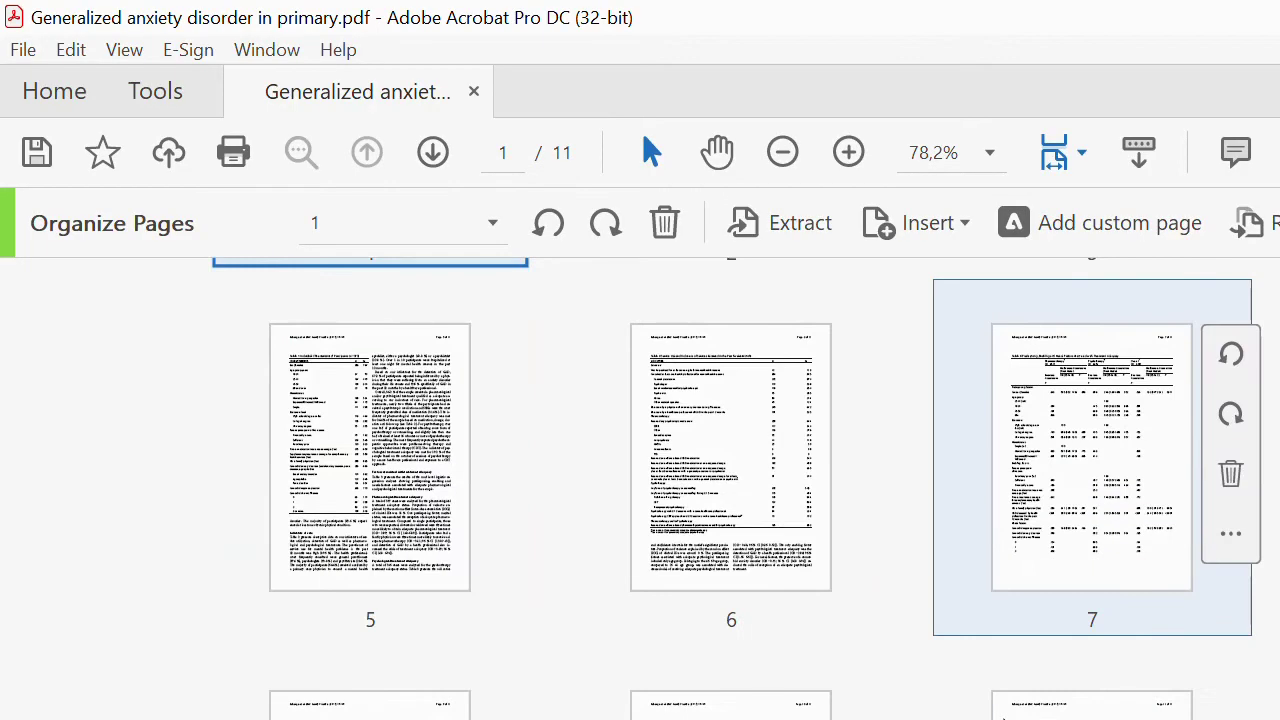
pyautogui.scroll(6, 1001, 716)
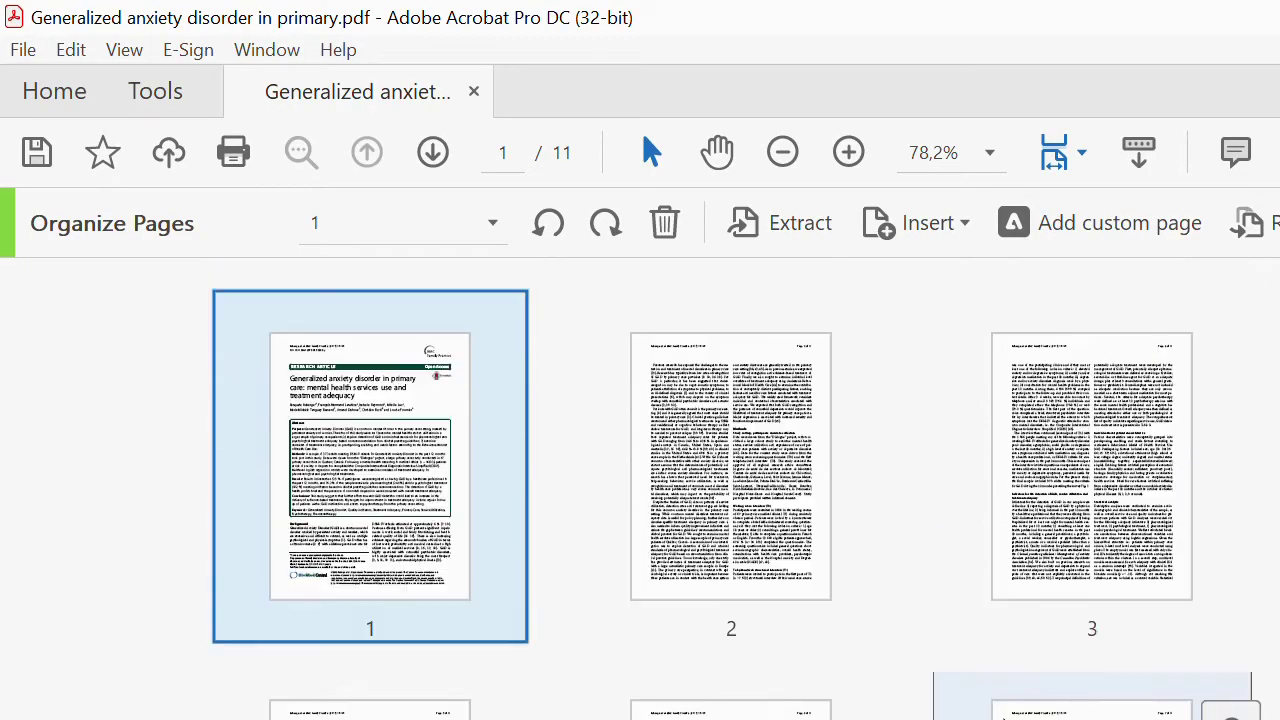
pyautogui.click(492, 226)
pyautogui.click(360, 374)
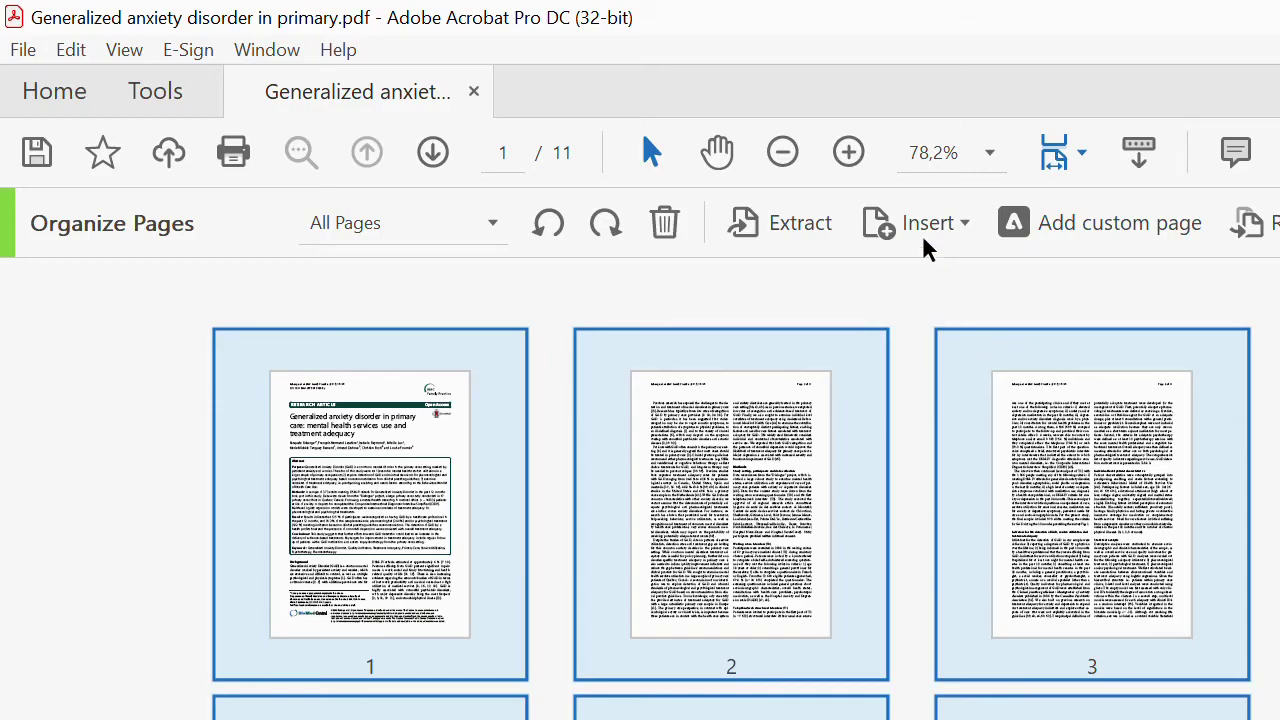
# Extract all selected pages as separate files, keeping them in the original document.
pyautogui.click(776, 230)
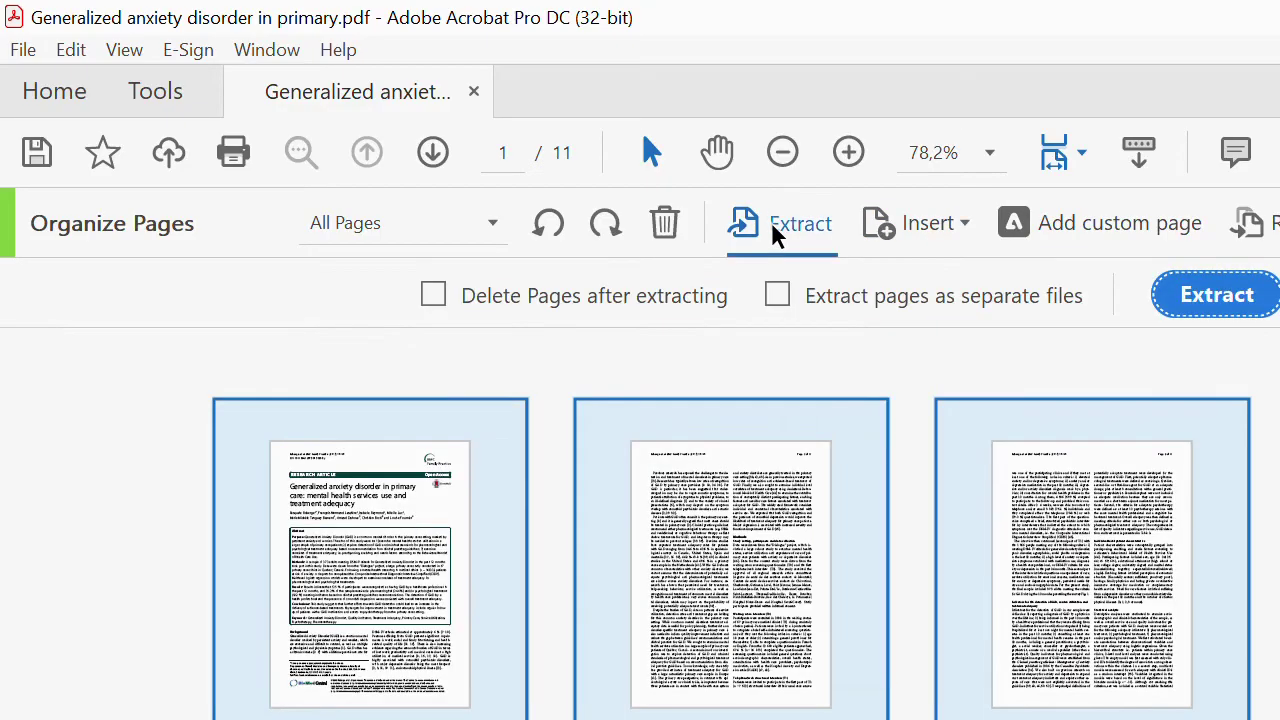
pyautogui.click(780, 296)
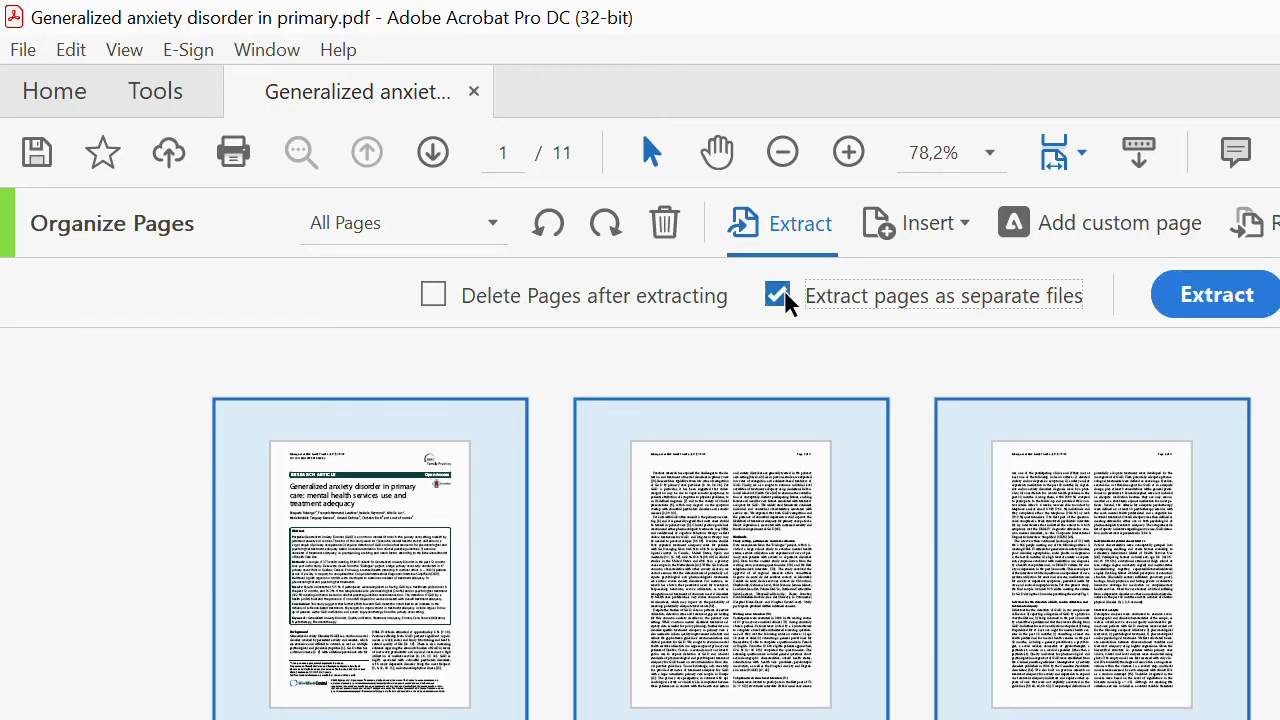
pyautogui.click(1237, 306)
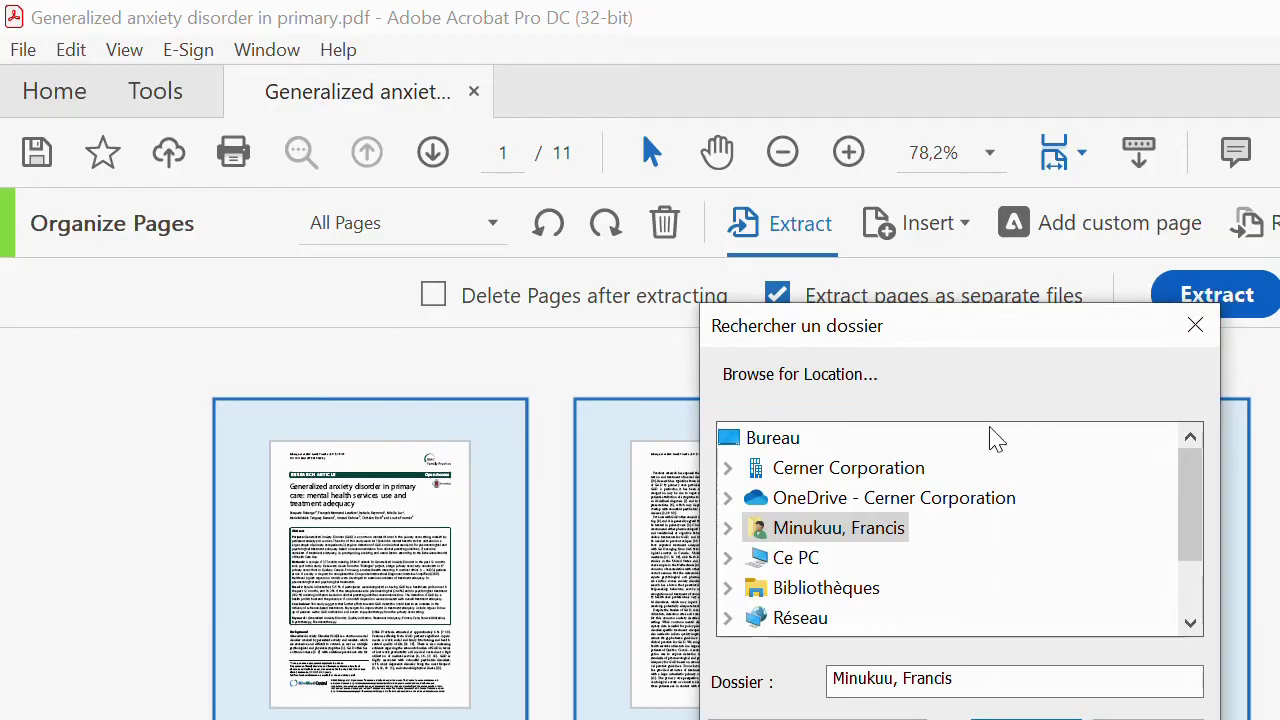
# Create a new folder on the desktop (Bureau) as the extraction location and name it "Extract as separate".
pyautogui.click(796, 558)
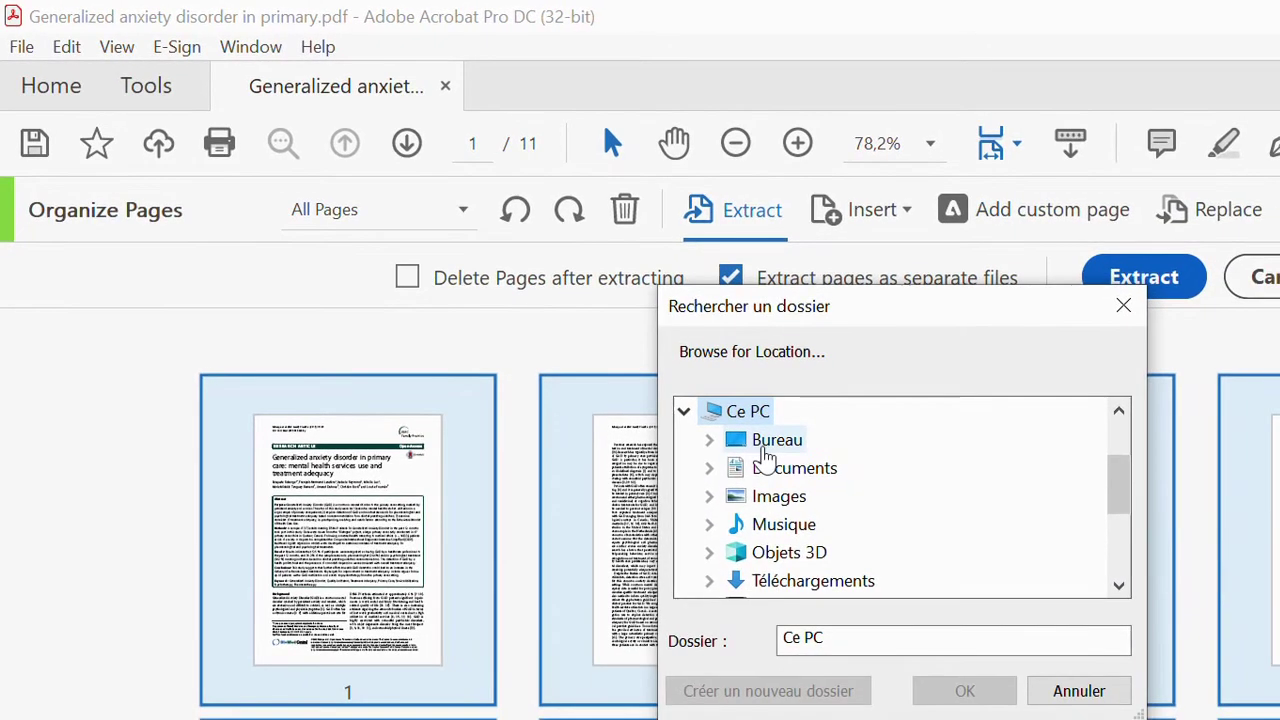
pyautogui.doubleClick(777, 450)
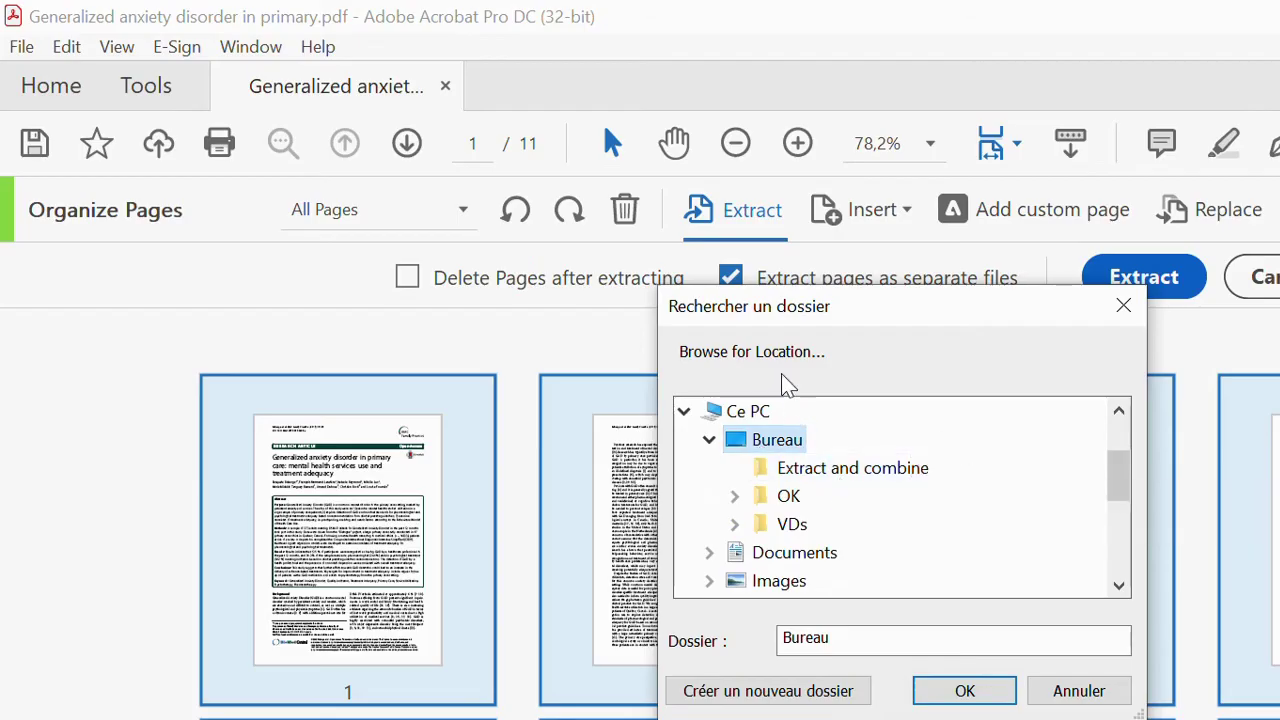
pyautogui.click(820, 691)
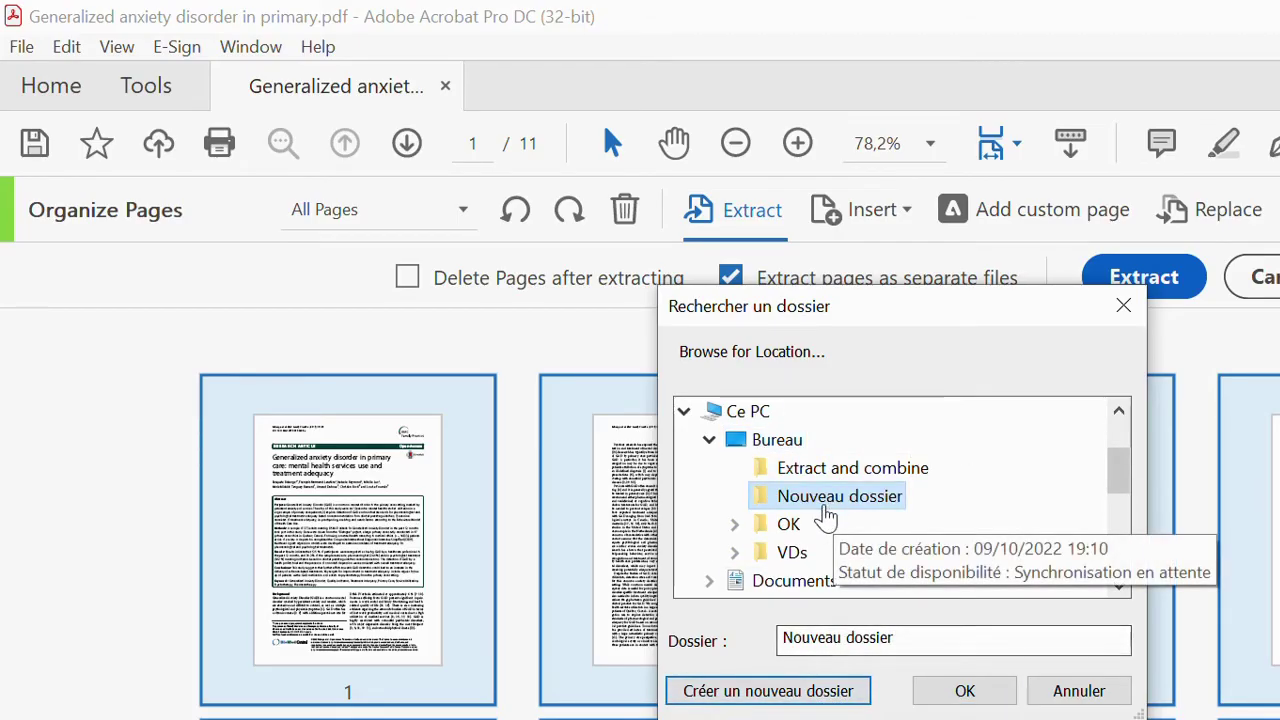
pyautogui.rightClick(826, 505)
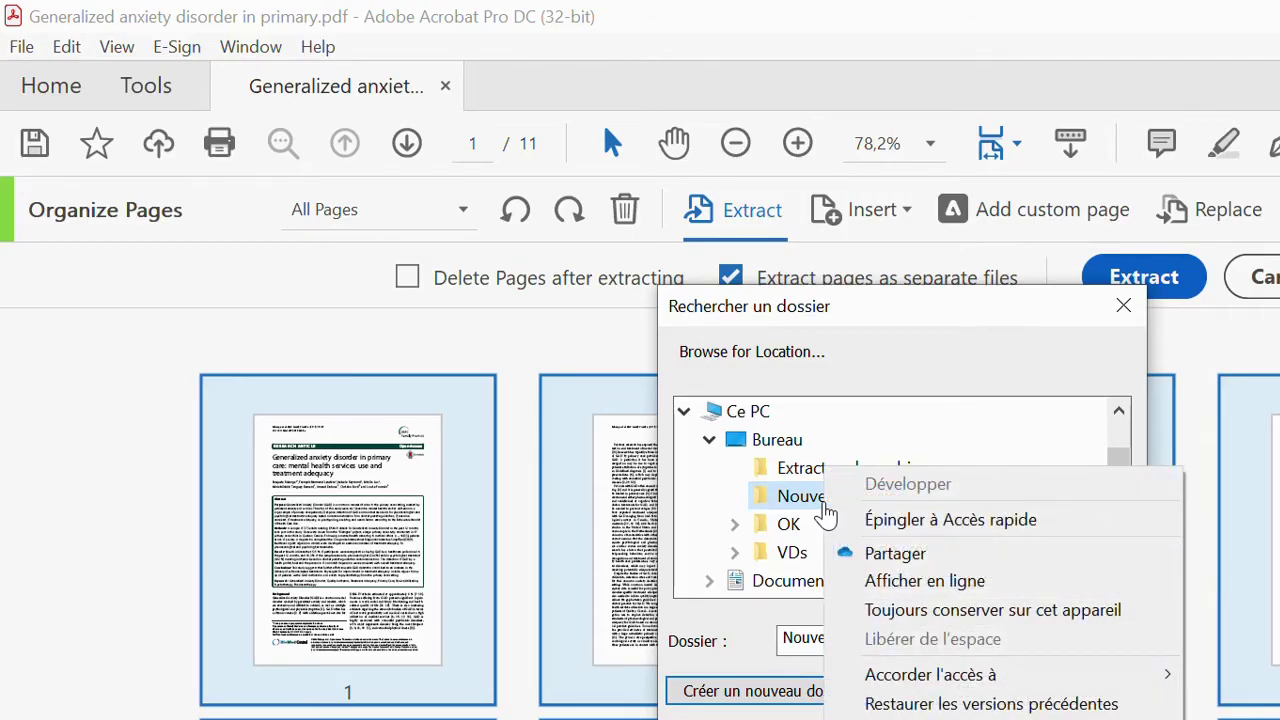
pyautogui.press('m')
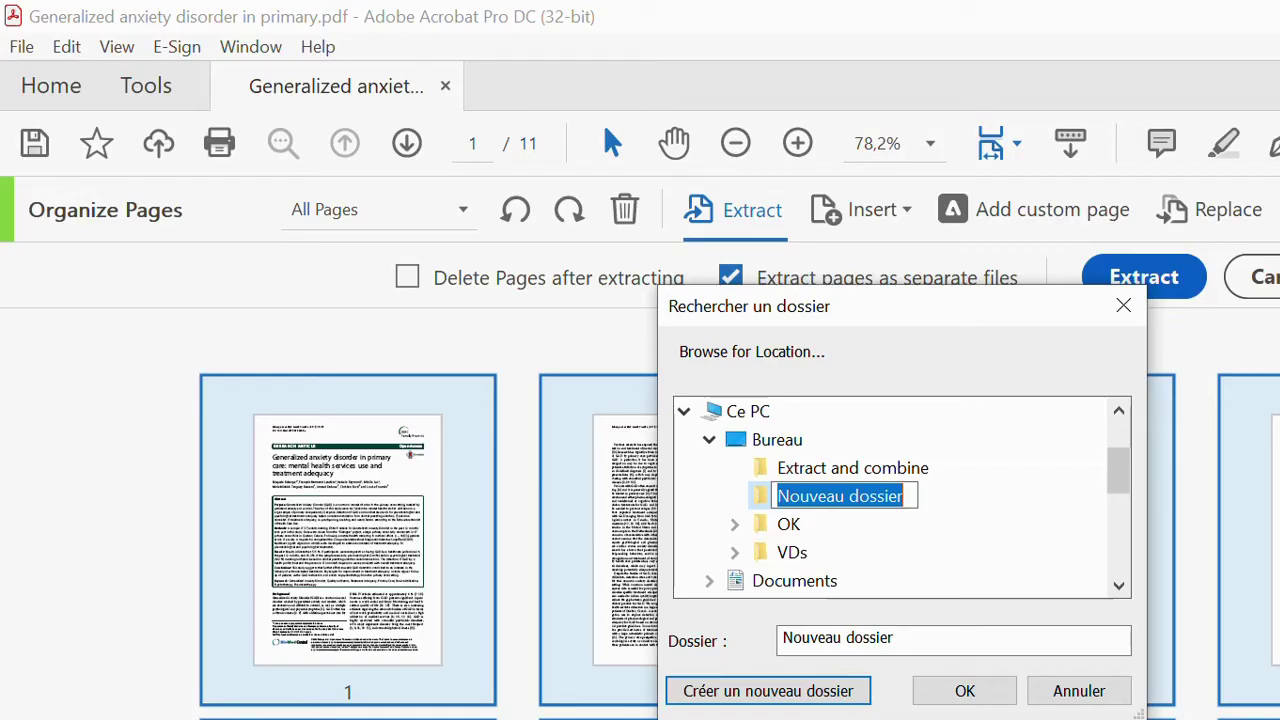
pyautogui.write('E')
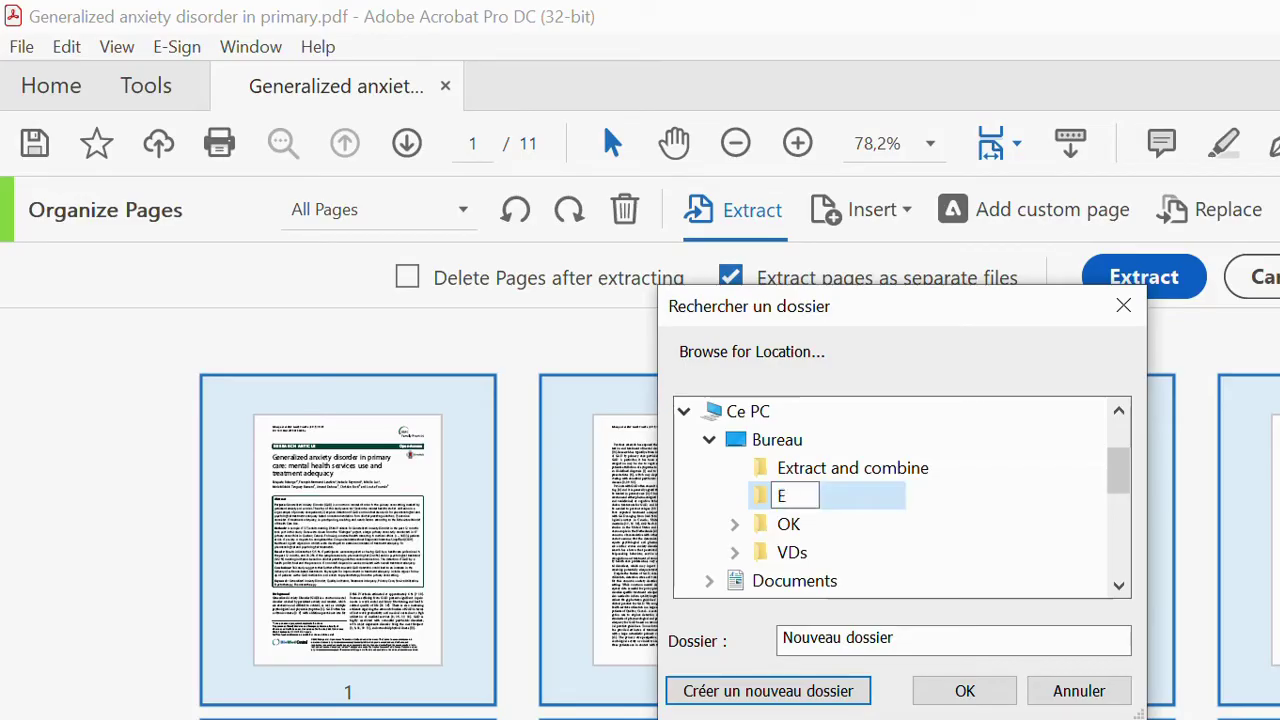
pyautogui.write('xtract as sep')
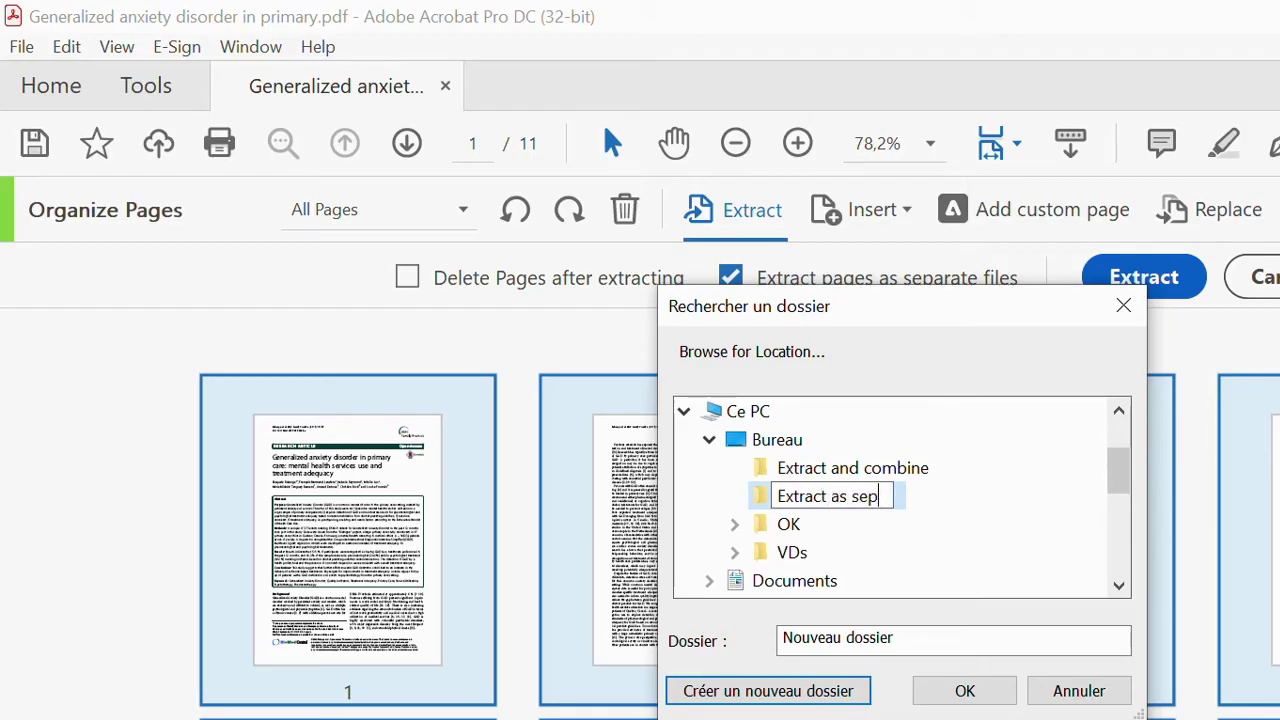
pyautogui.write('arate')
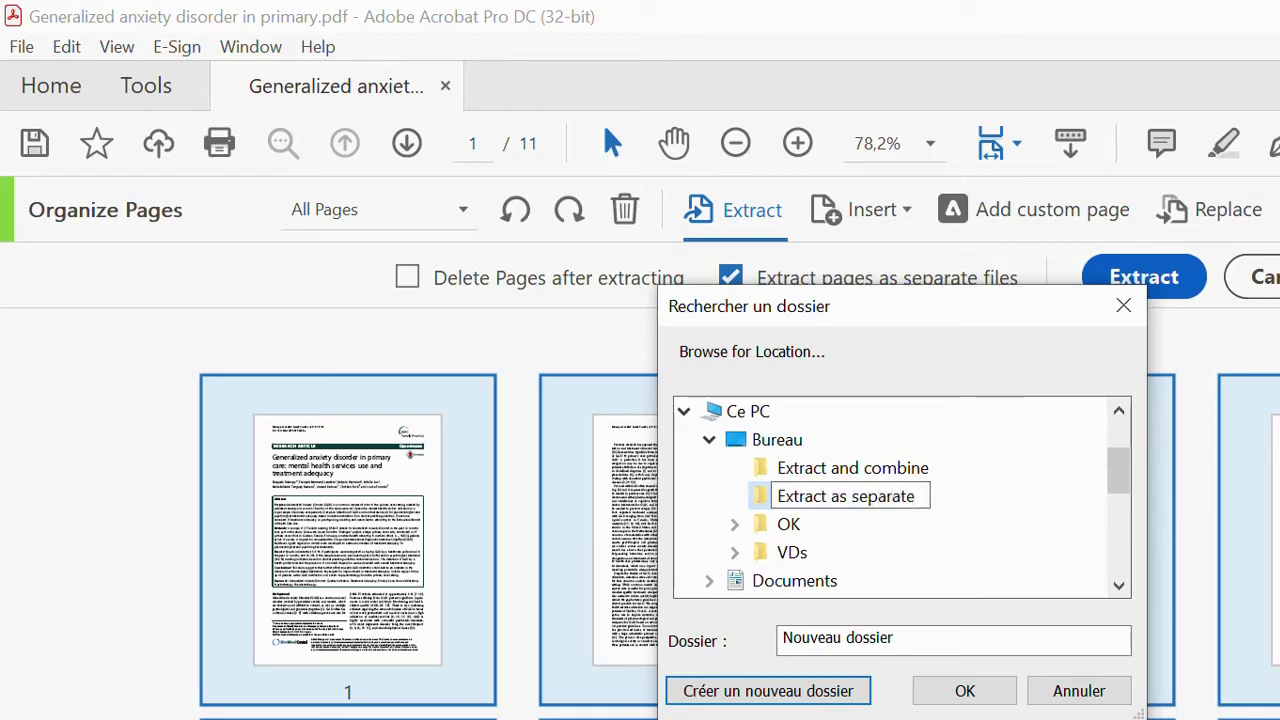
pyautogui.press('Return')
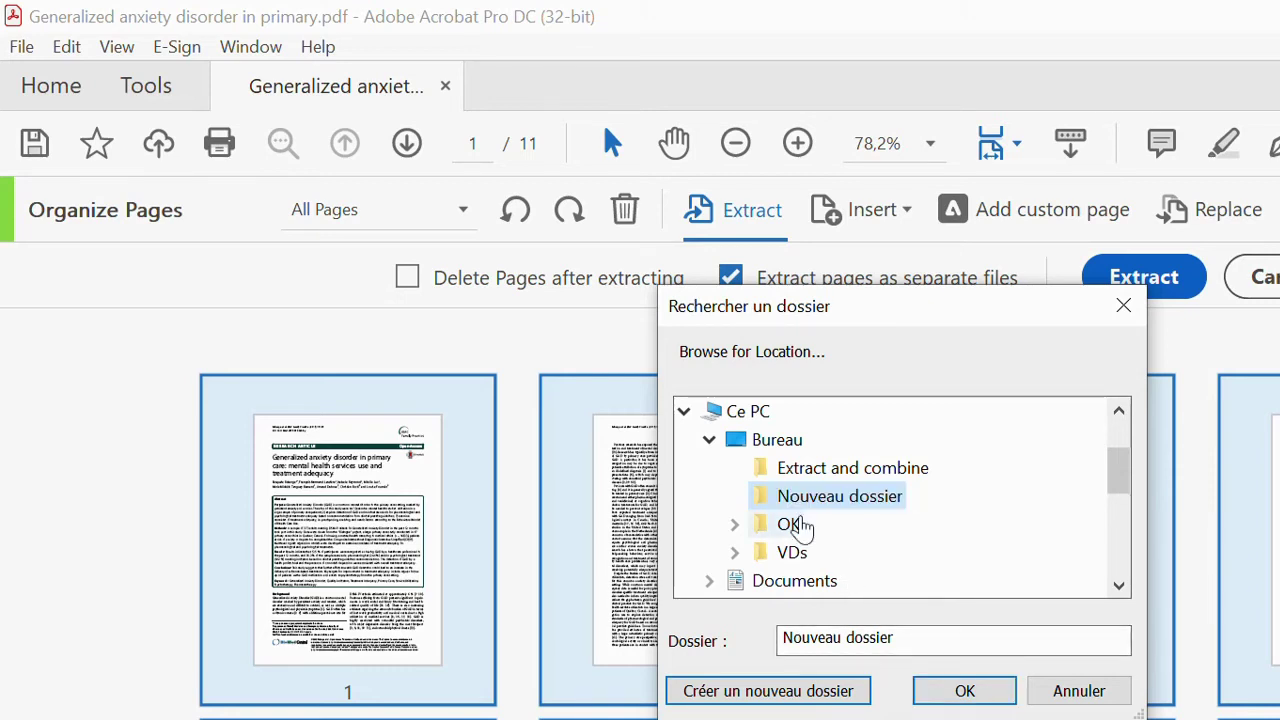
# Choose the "Extract as separate" folder as the destination and run the extraction.
pyautogui.click(866, 468)
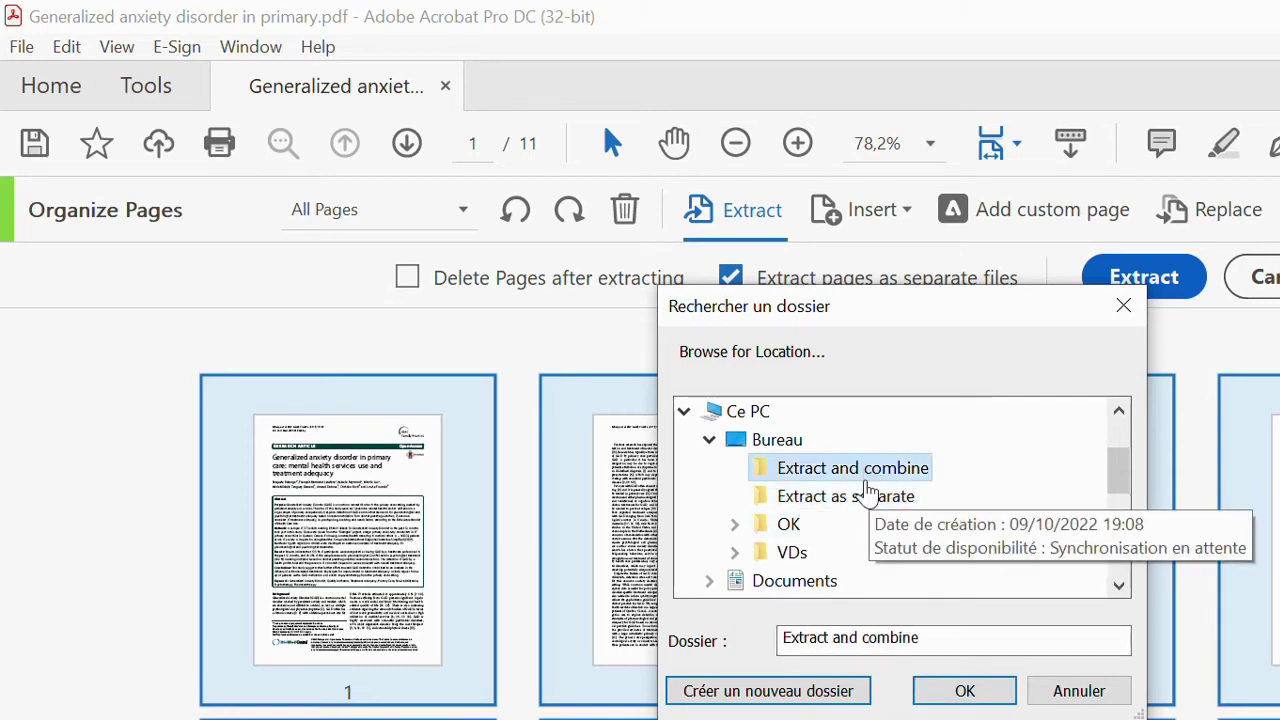
pyautogui.click(864, 500)
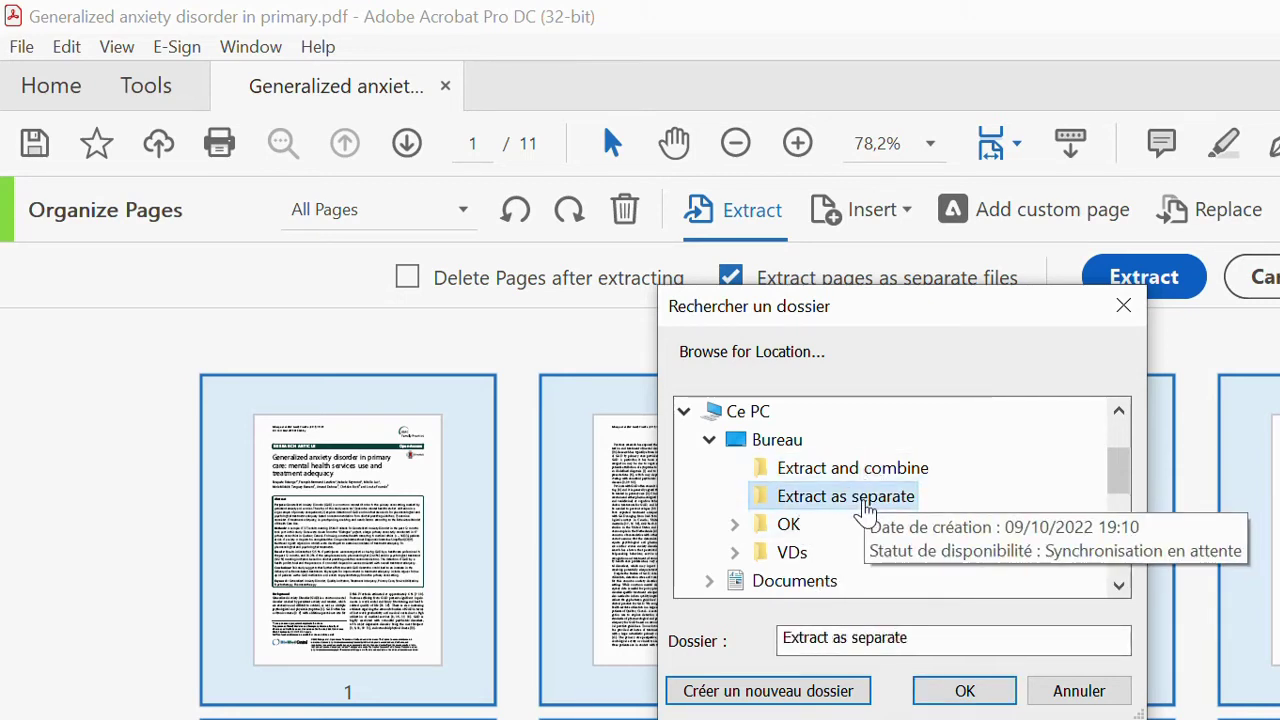
pyautogui.click(964, 690)
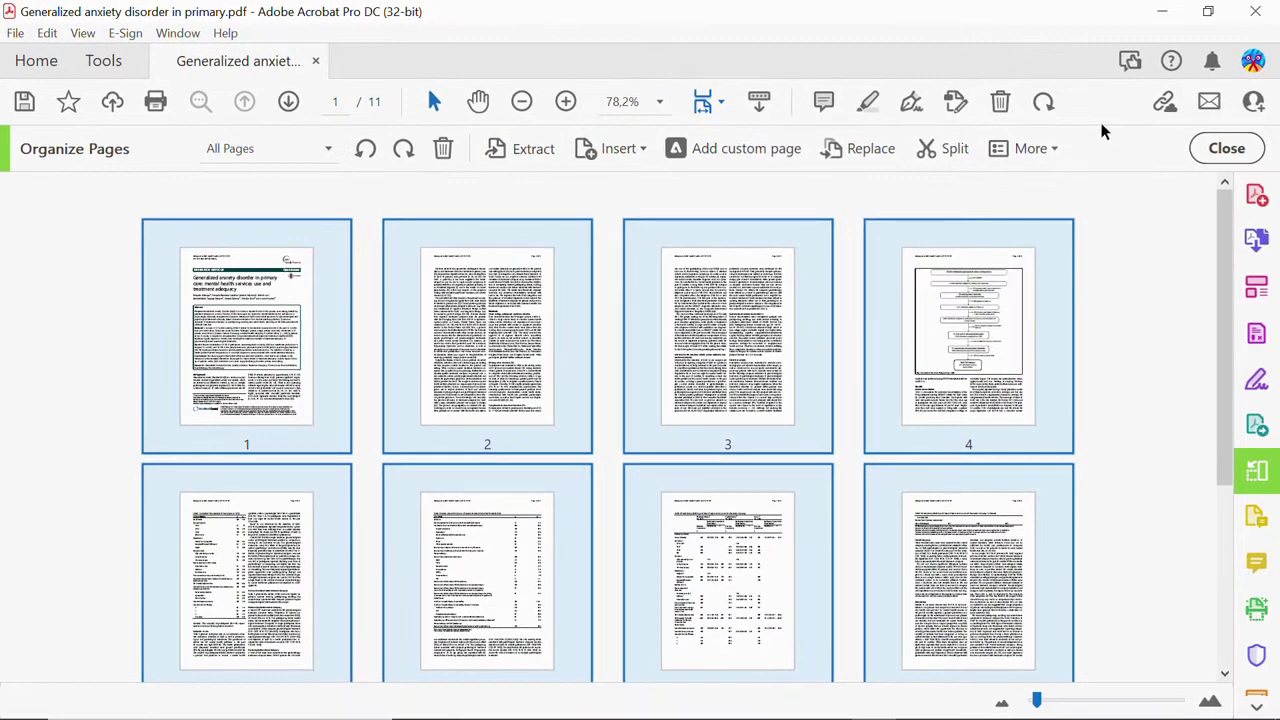
# Open the "Extract as separate" folder on the desktop and examine the extracted file "Generalized anxiety disorder in primary 1".
pyautogui.click(1157, 12)
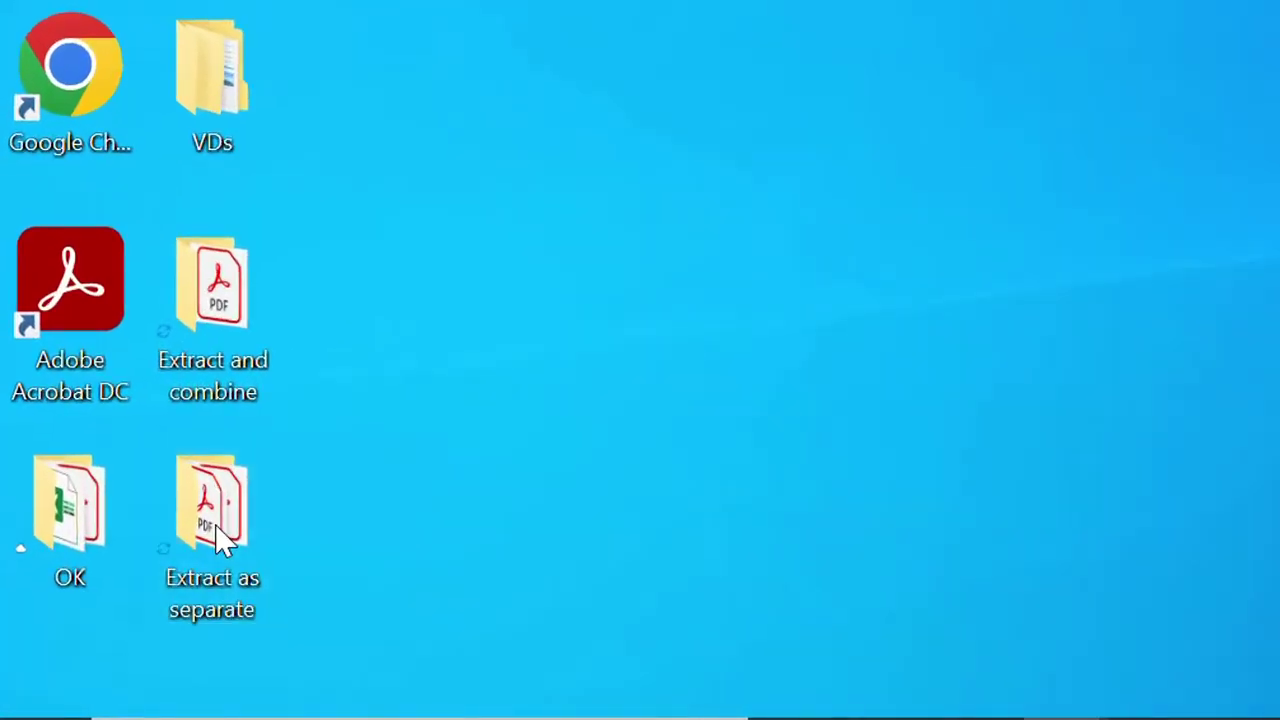
pyautogui.doubleClick(215, 524)
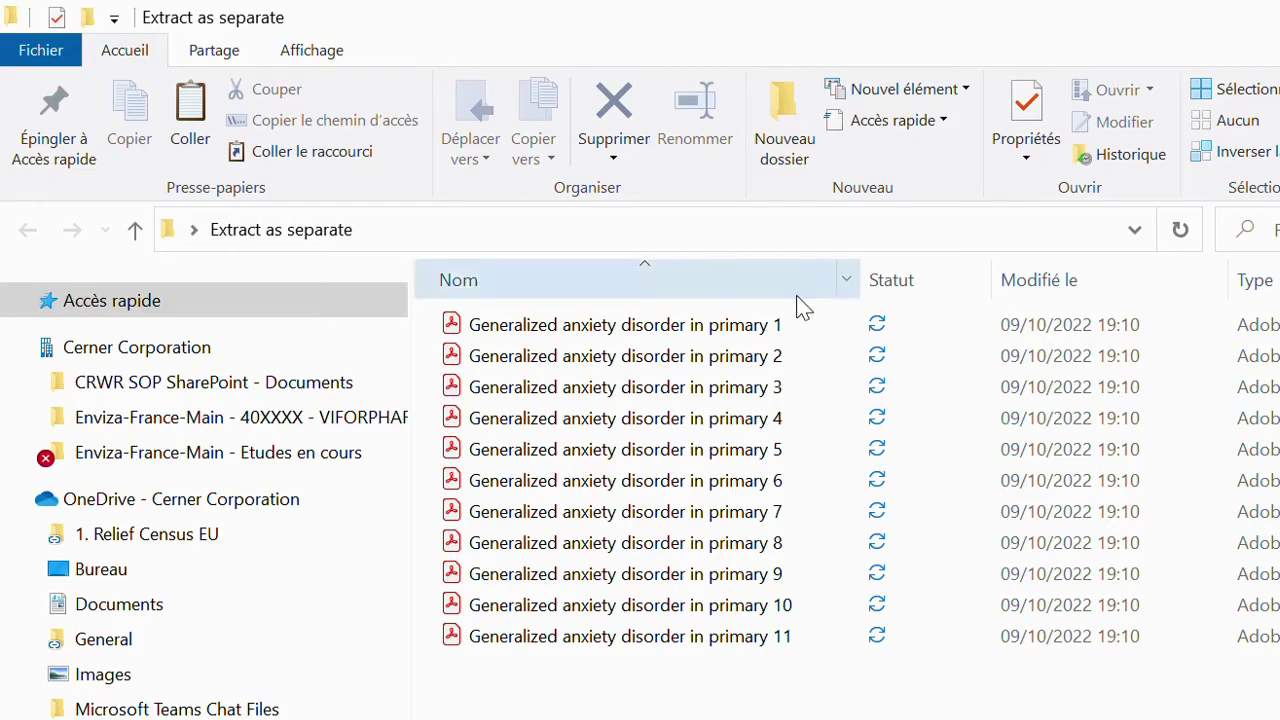
pyautogui.click(771, 332)
pyautogui.doubleClick(746, 318)
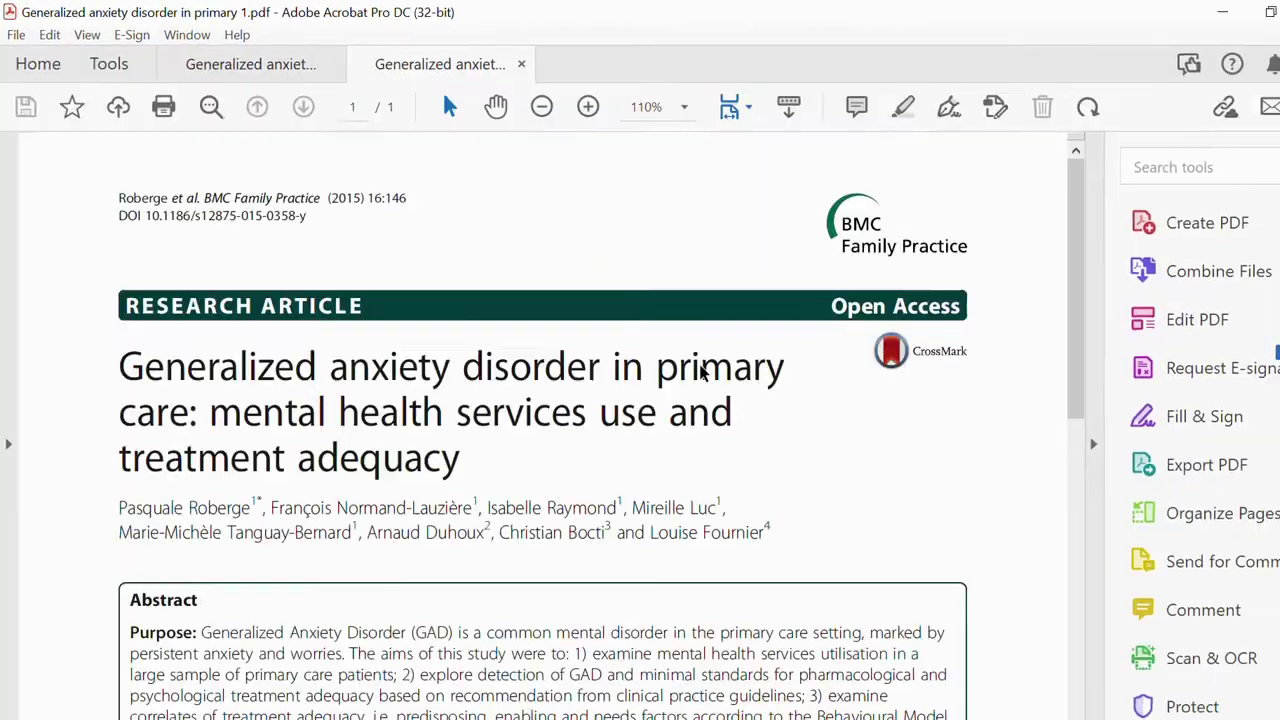
pyautogui.scroll(-5, 697, 408)
# Close all open PDF tabs without saving changes to the original Generalized anxiety disorder article.
pyautogui.click(1255, 12)
pyautogui.click(560, 402)
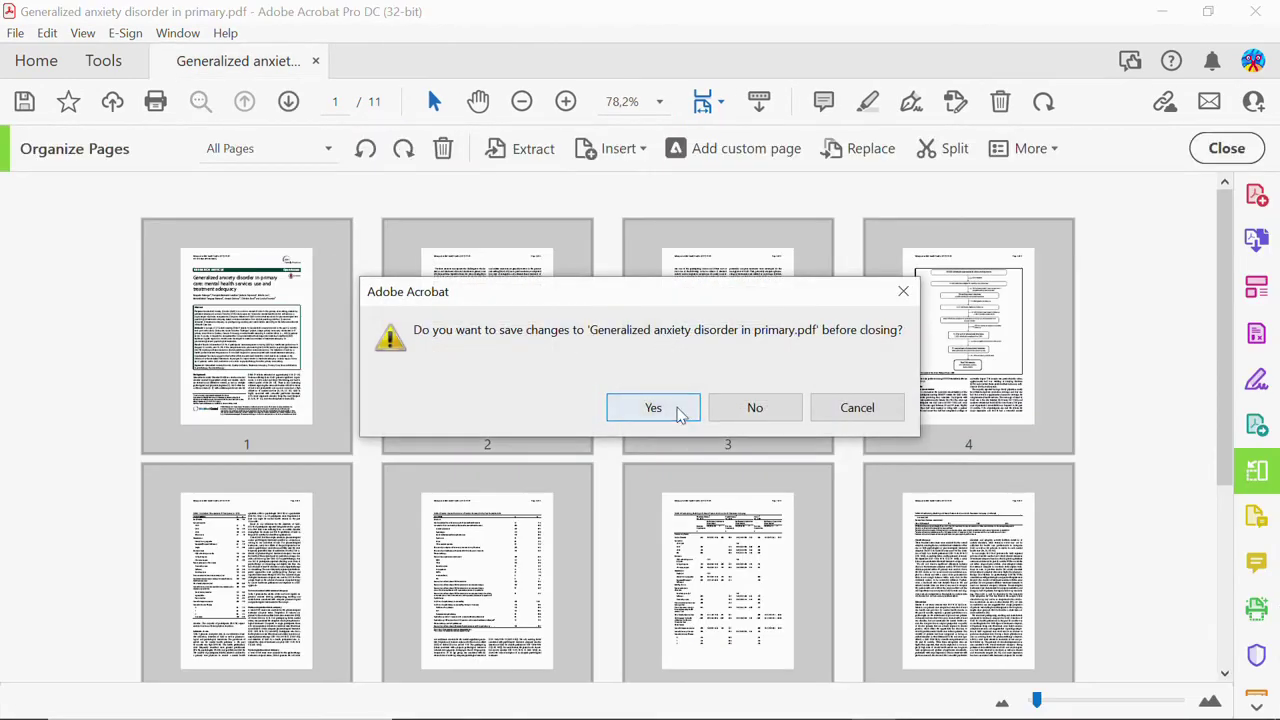
pyautogui.click(740, 408)
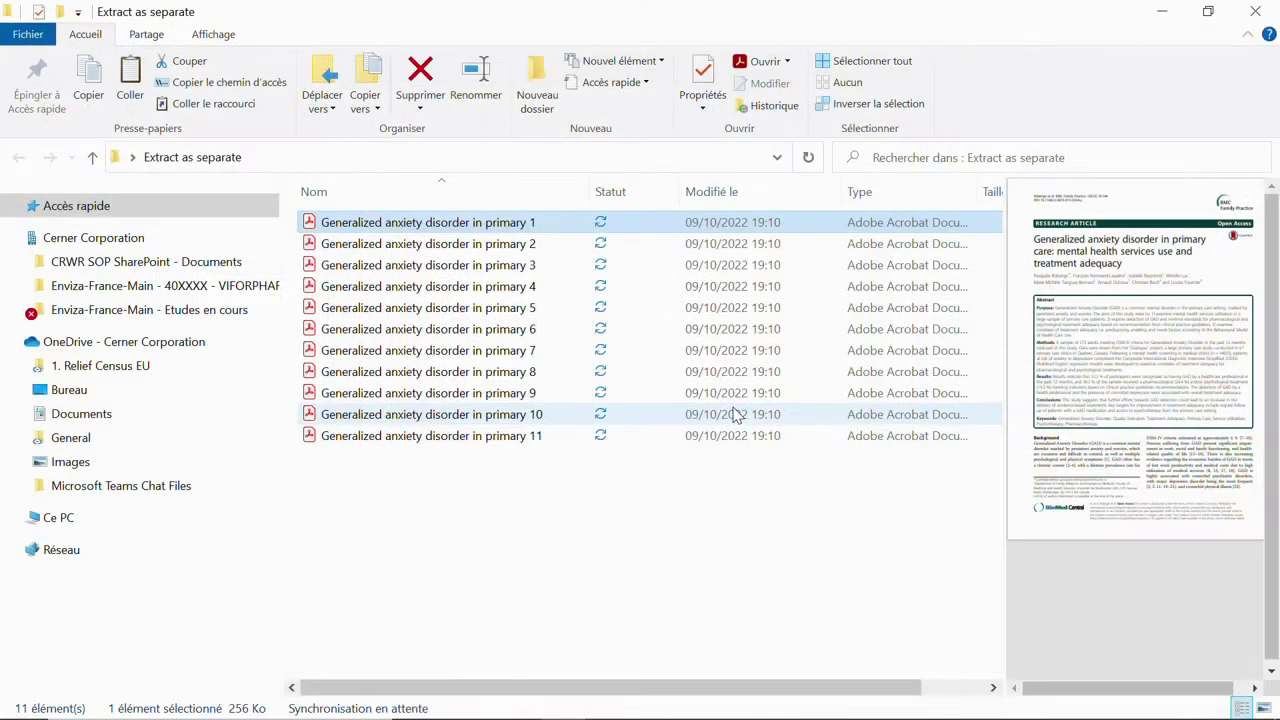
# Examine the extracted file "Generalized anxiety disorder in primary 2", and close it along with the folder window.
pyautogui.click(428, 246)
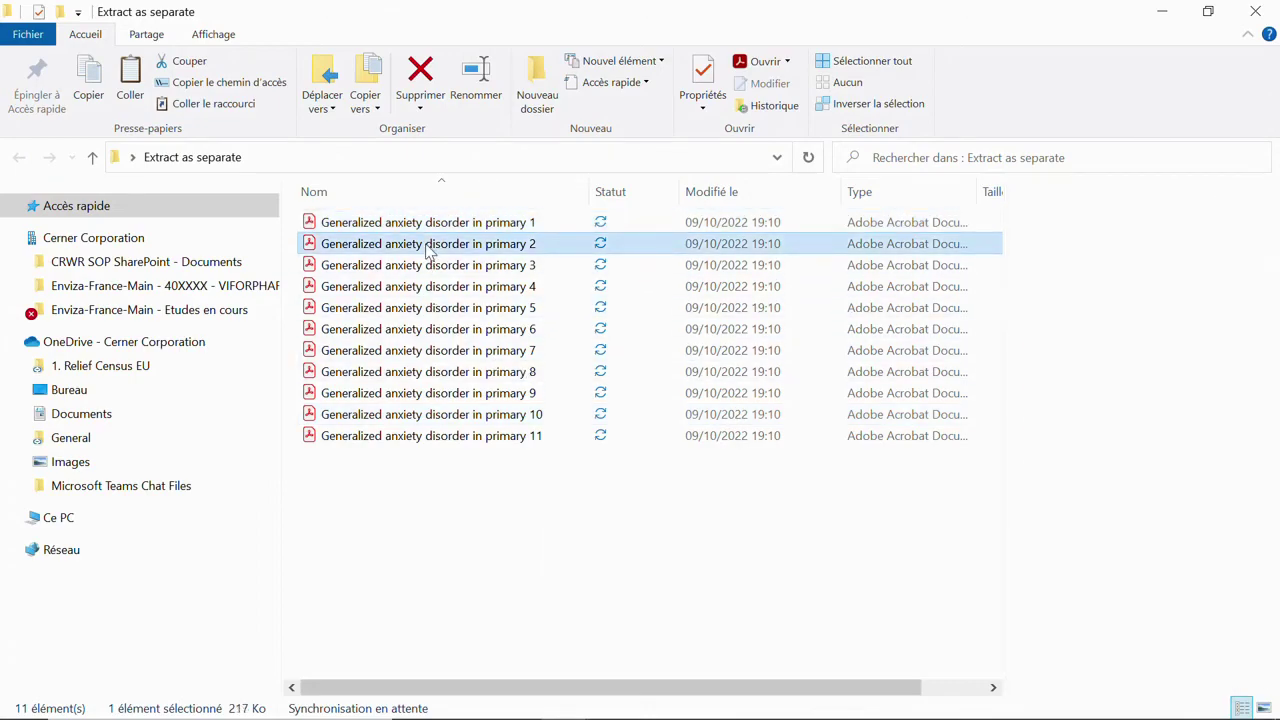
pyautogui.doubleClick(428, 246)
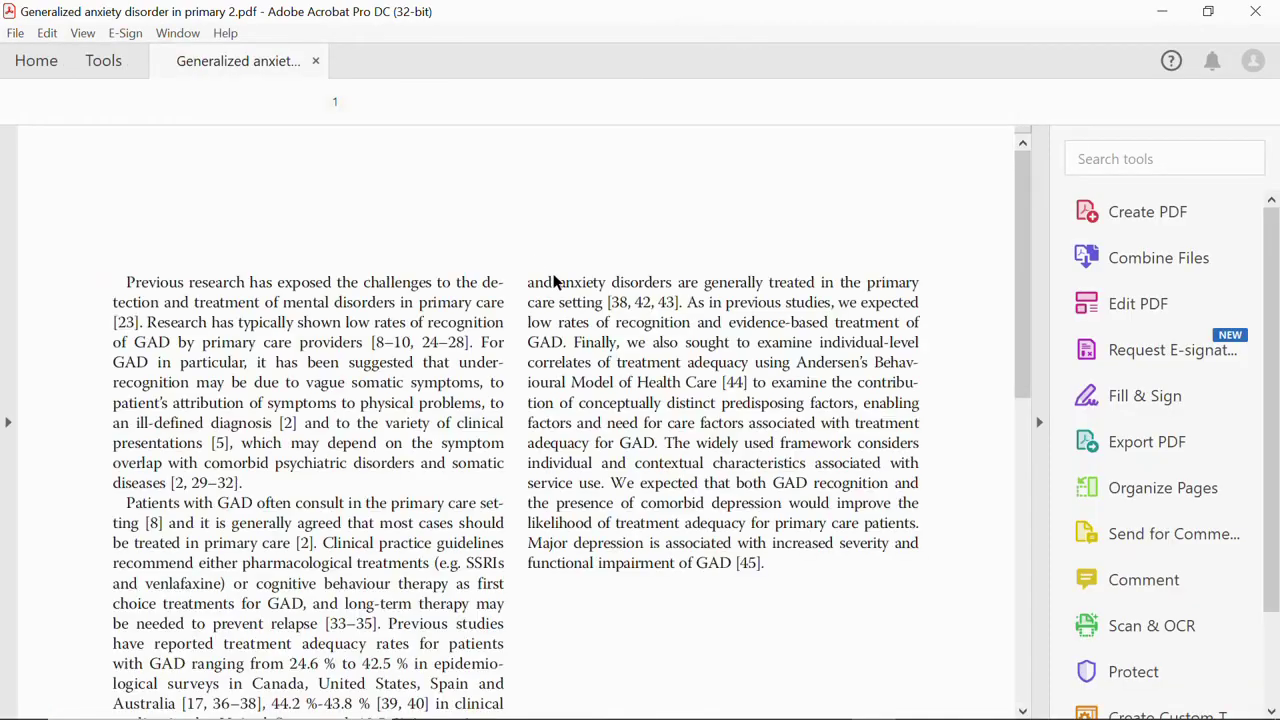
pyautogui.scroll(-5, 687, 330)
pyautogui.scroll(5, 687, 330)
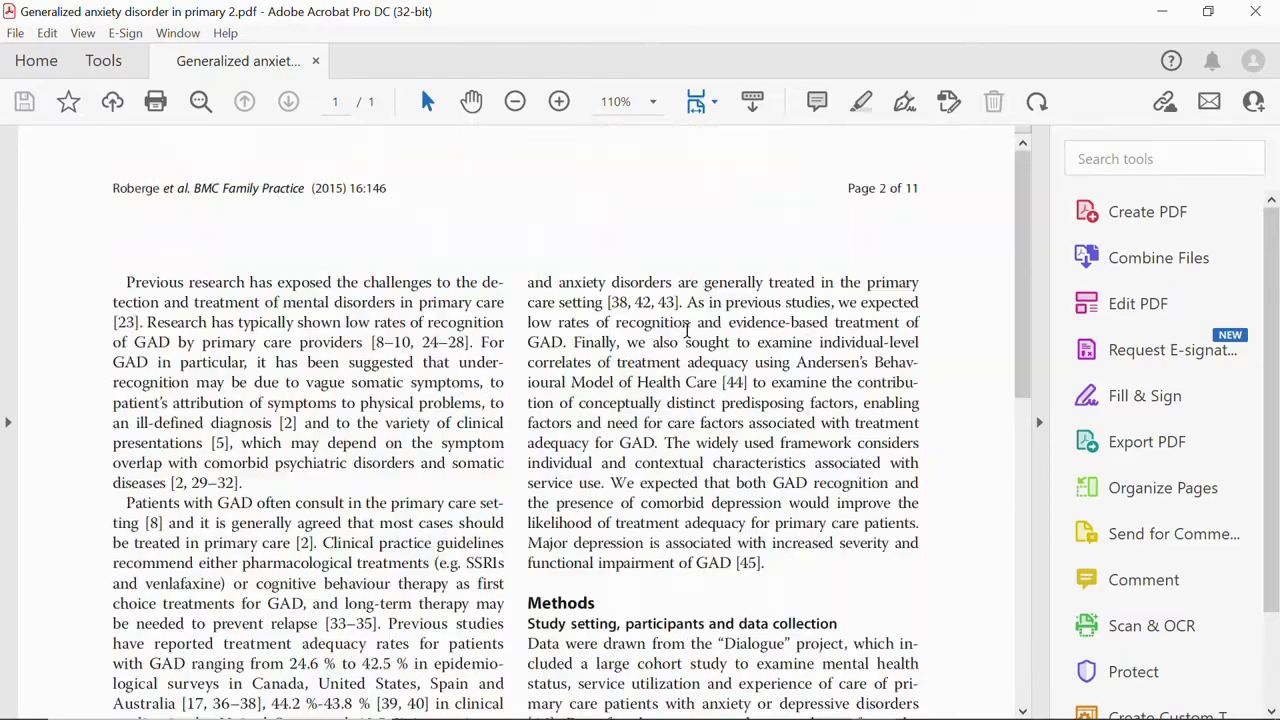
pyautogui.click(1258, 12)
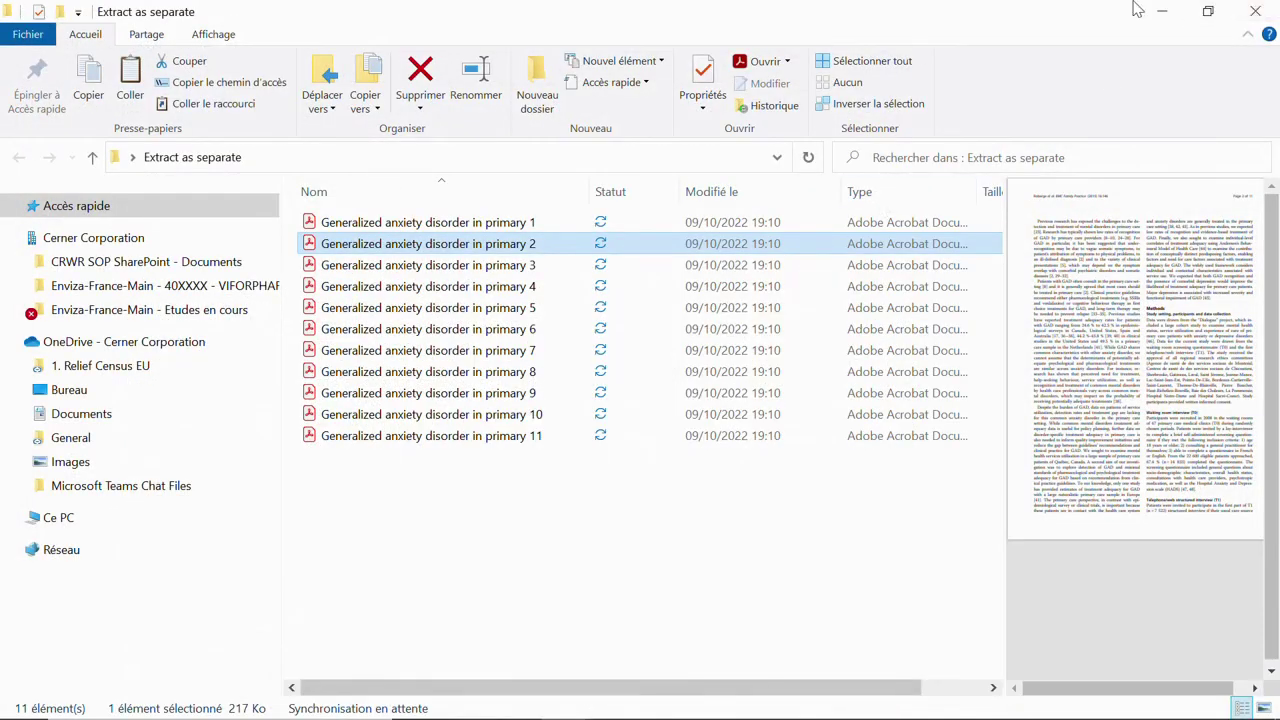
pyautogui.click(1255, 11)
# Reopen the original Generalized anxiety disorder PDF from the desktop and enable editing despite the loss of PDF/A compliance.
pyautogui.doubleClick(115, 268)
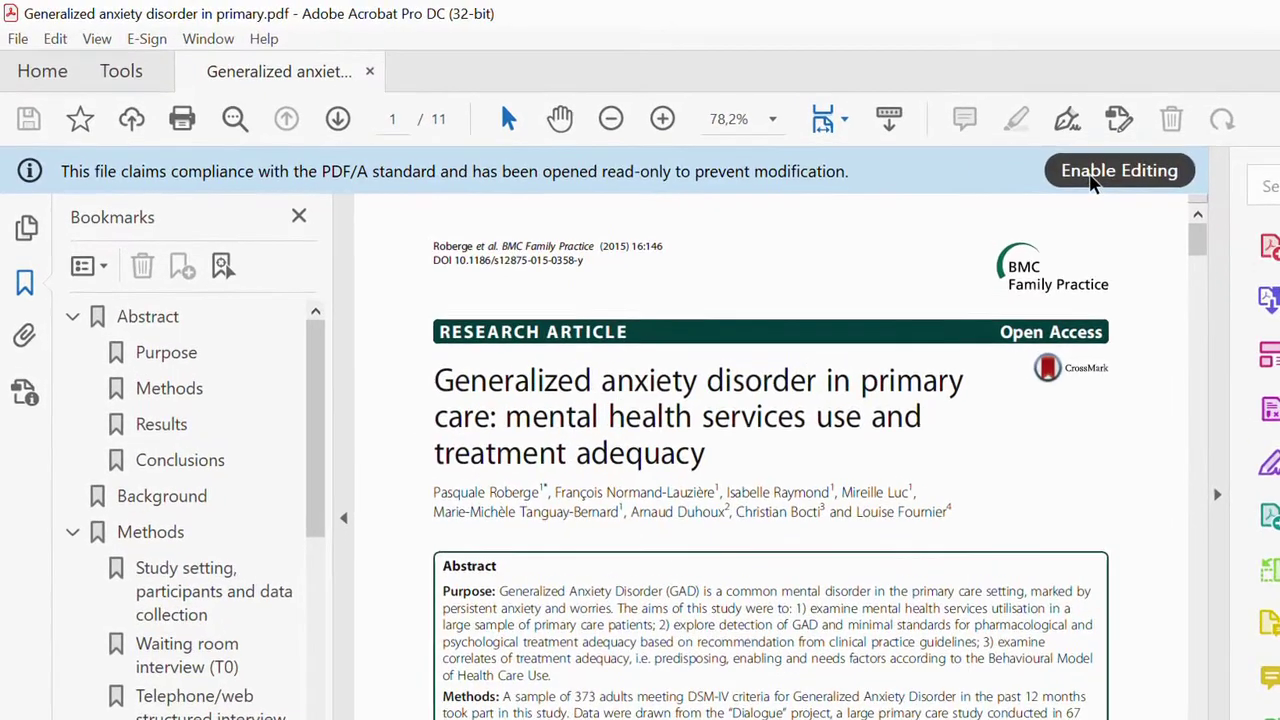
pyautogui.click(955, 145)
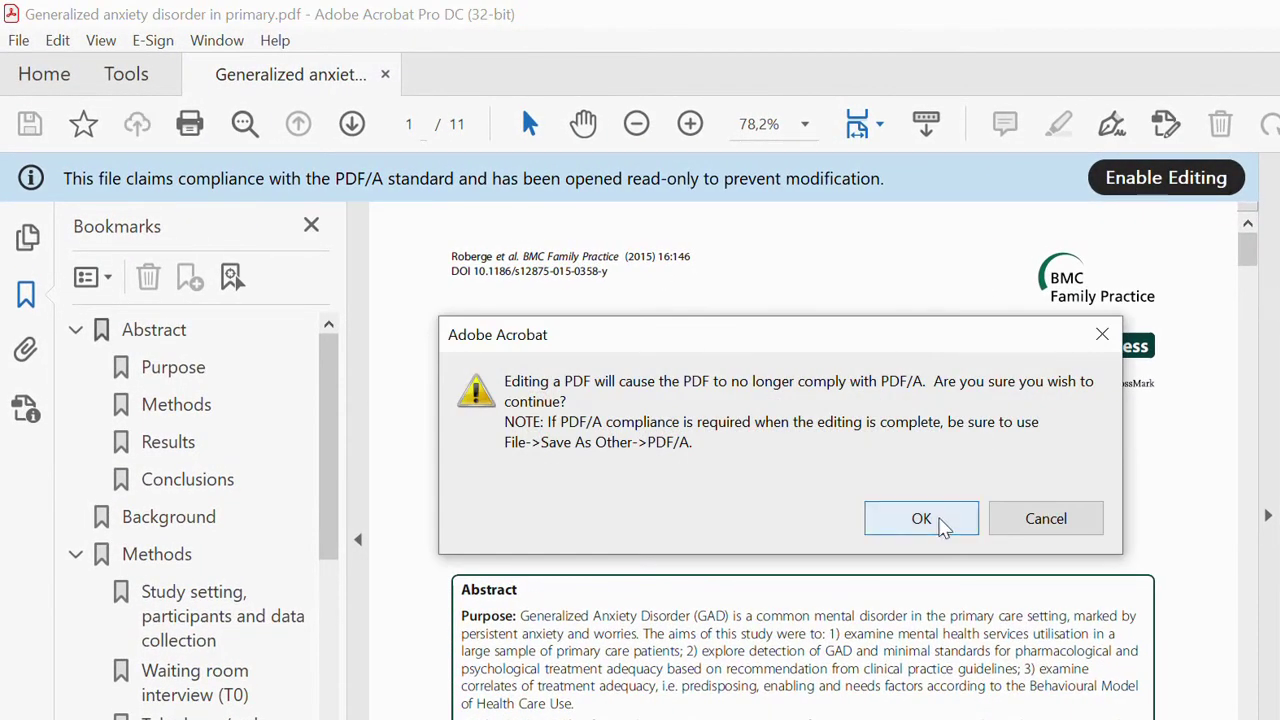
pyautogui.click(938, 521)
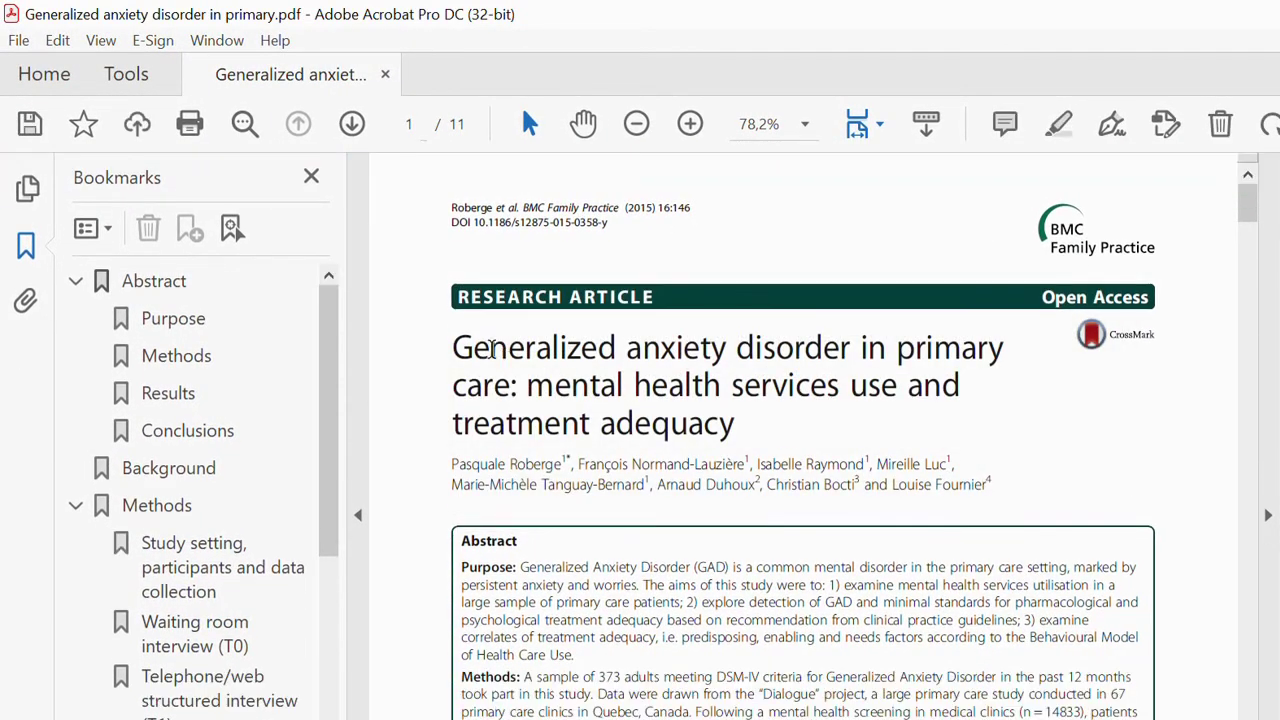
# Open the article in Organize Pages and select only pages 2, 3 and 5.
pyautogui.click(122, 80)
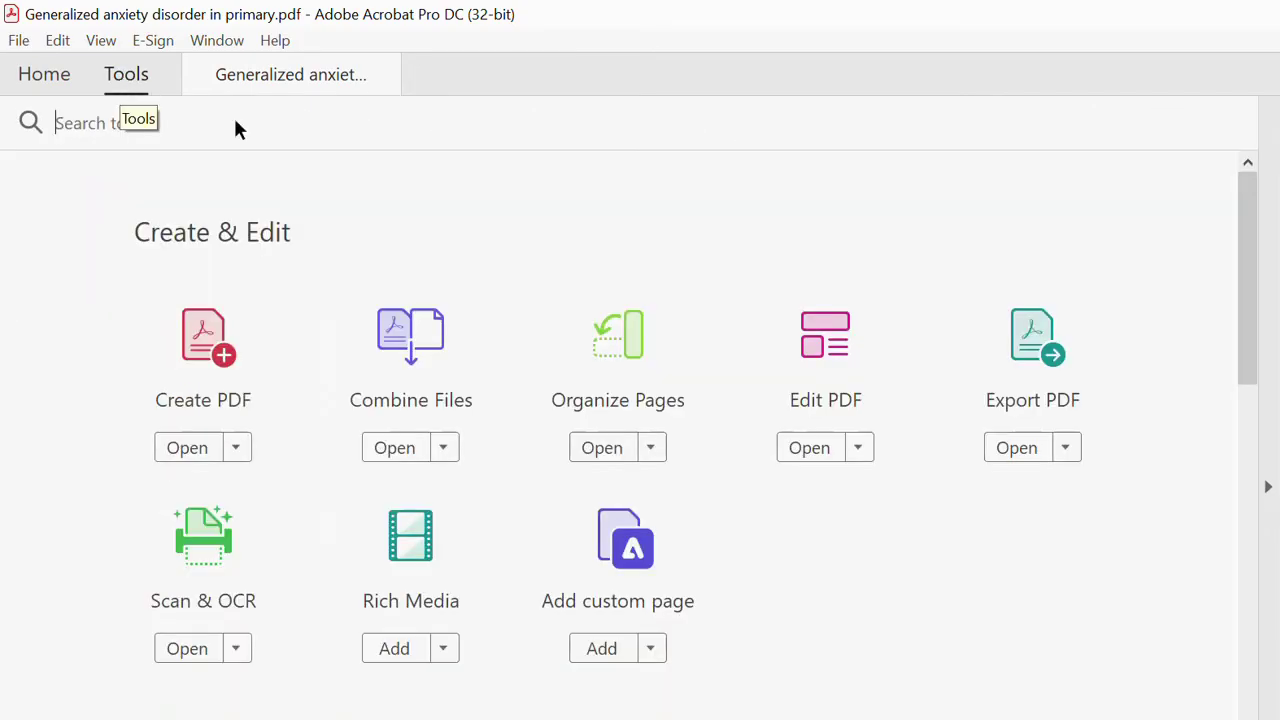
pyautogui.click(627, 370)
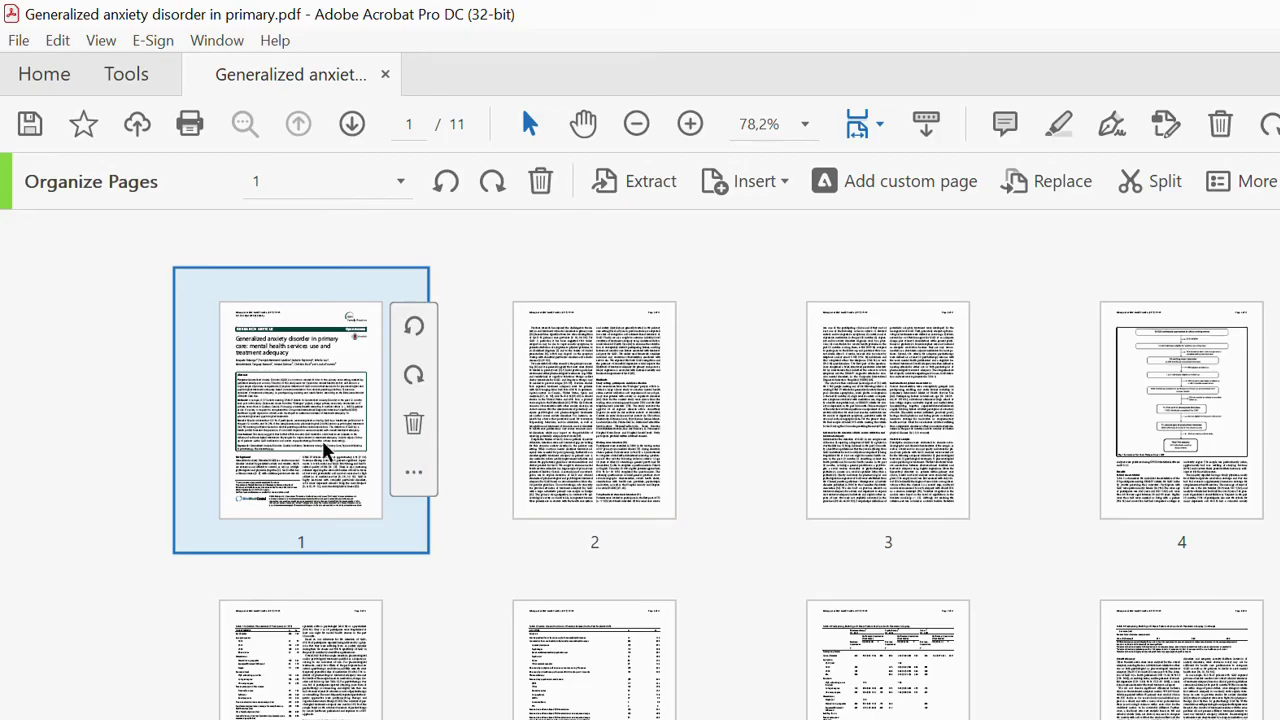
pyautogui.click(612, 452)
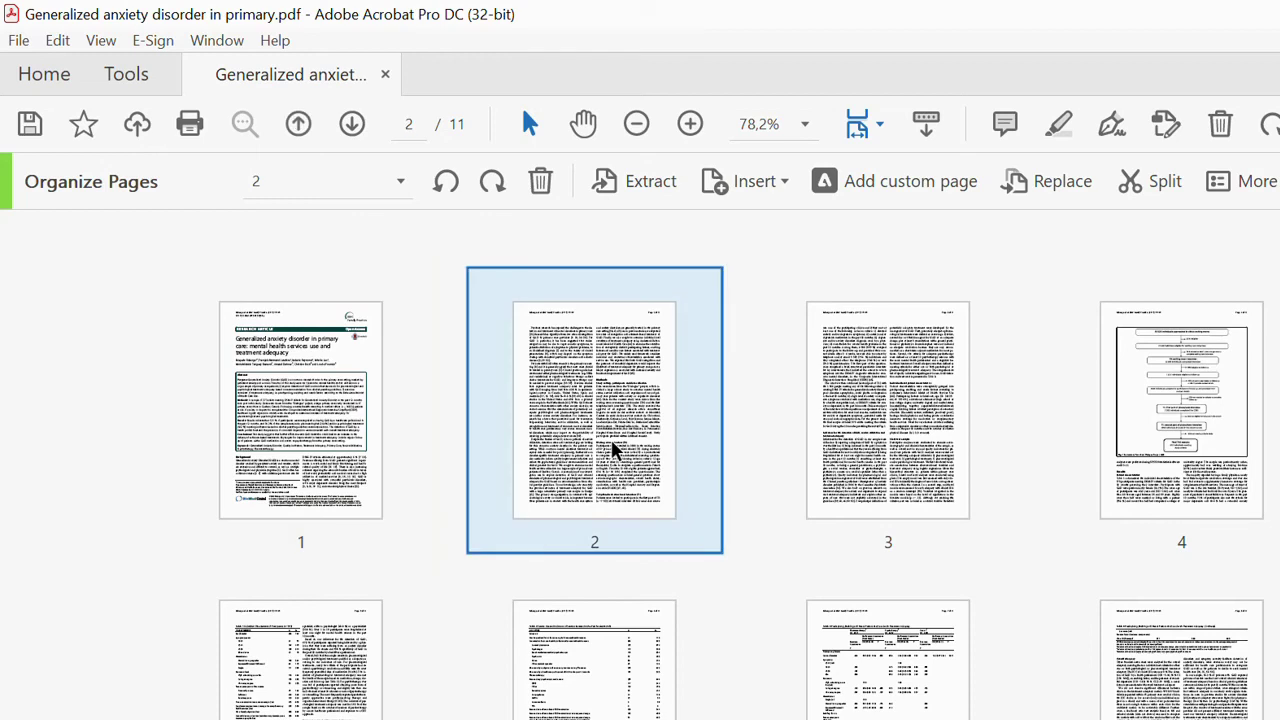
pyautogui.keyDown('shift'); pyautogui.click(953, 476); pyautogui.keyUp('shift')
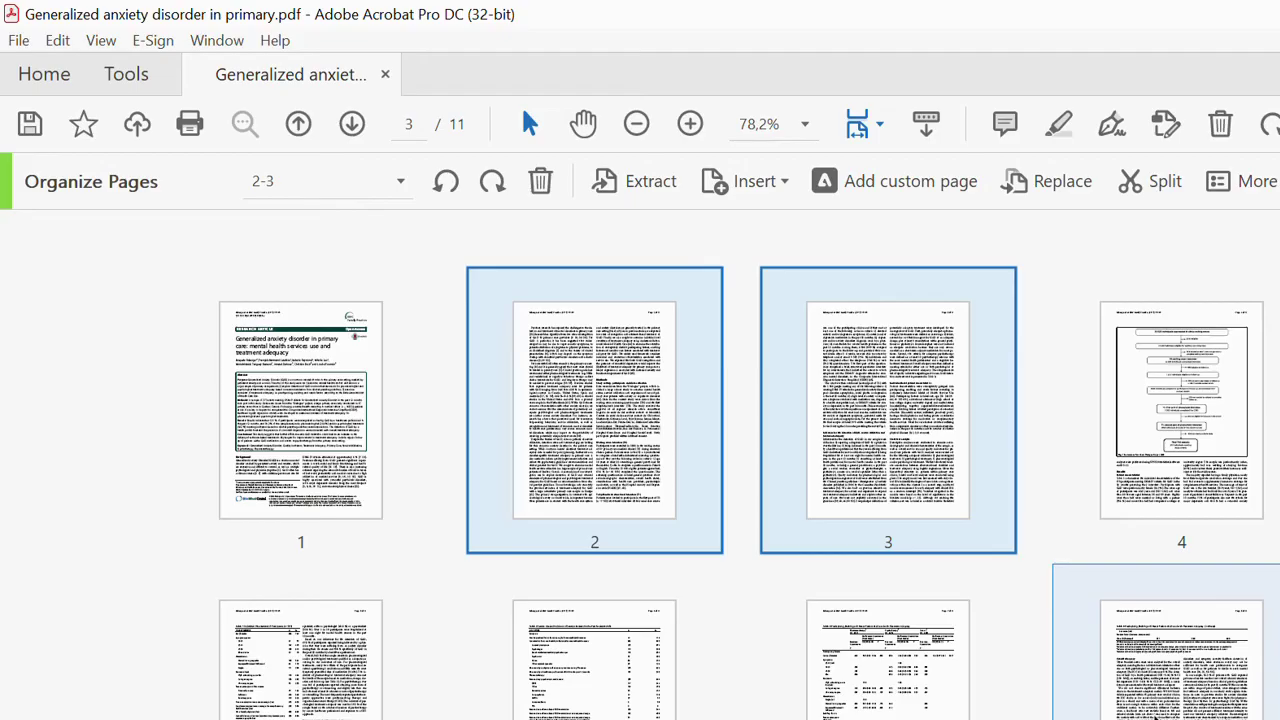
pyautogui.keyDown('ctrl'); pyautogui.click(300, 660); pyautogui.keyUp('ctrl')
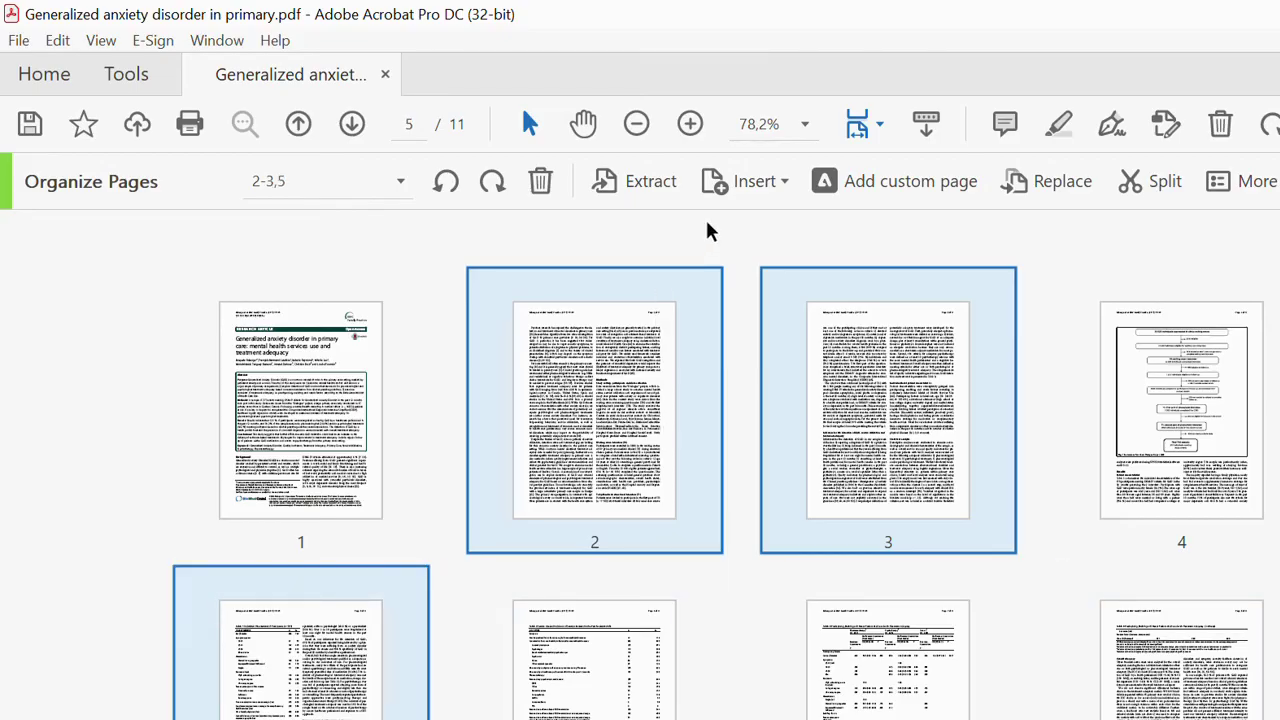
# Extract the selected pages 2, 3 and 5 as separate files without deleting them from the original.
pyautogui.click(657, 189)
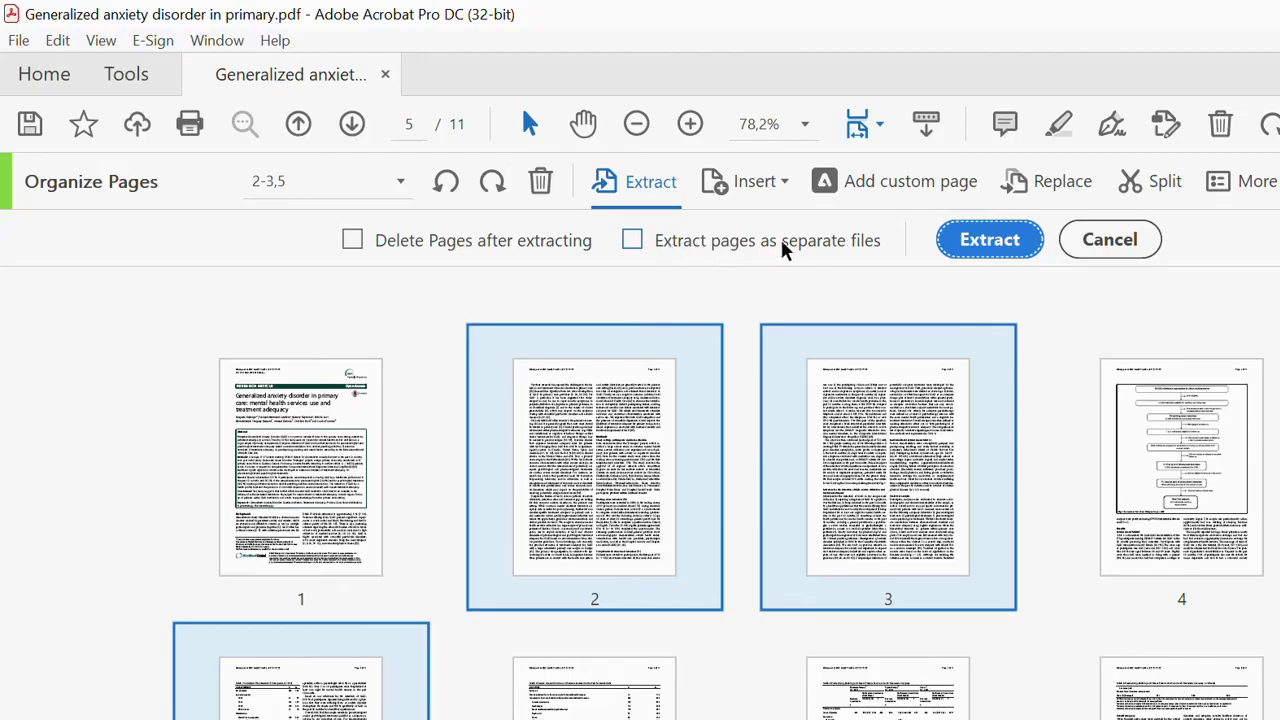
pyautogui.click(633, 241)
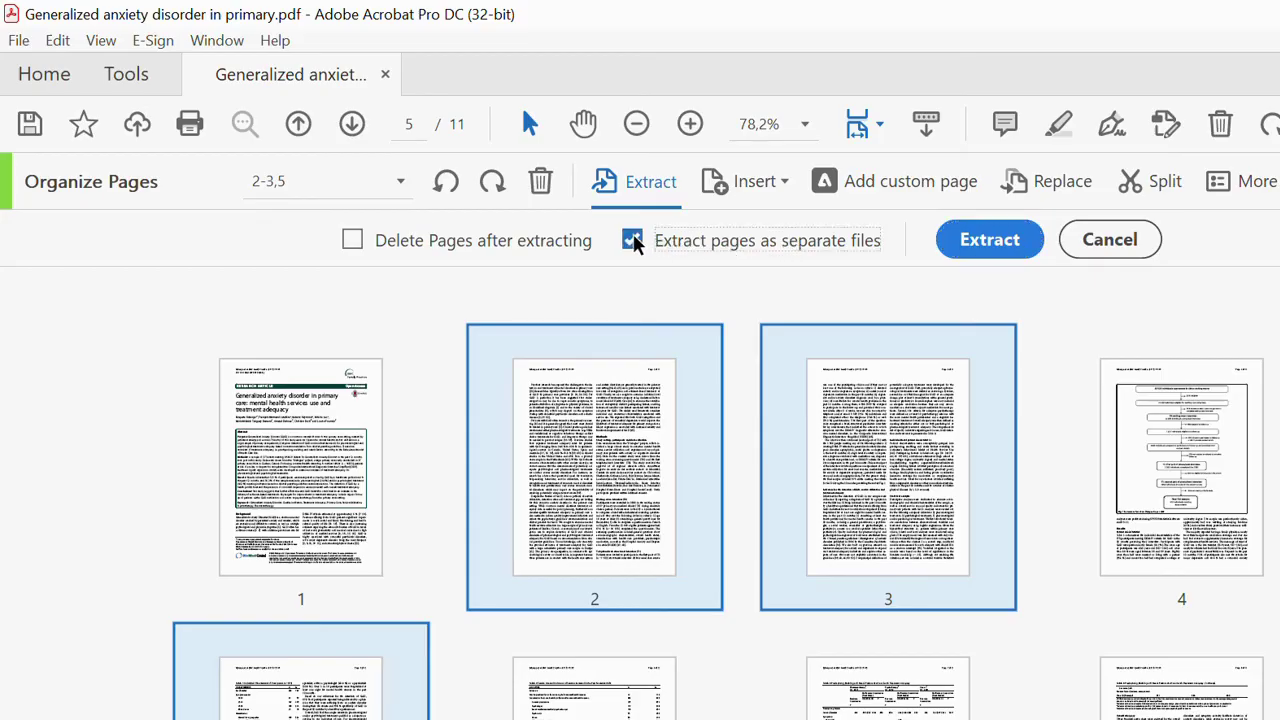
pyautogui.click(979, 243)
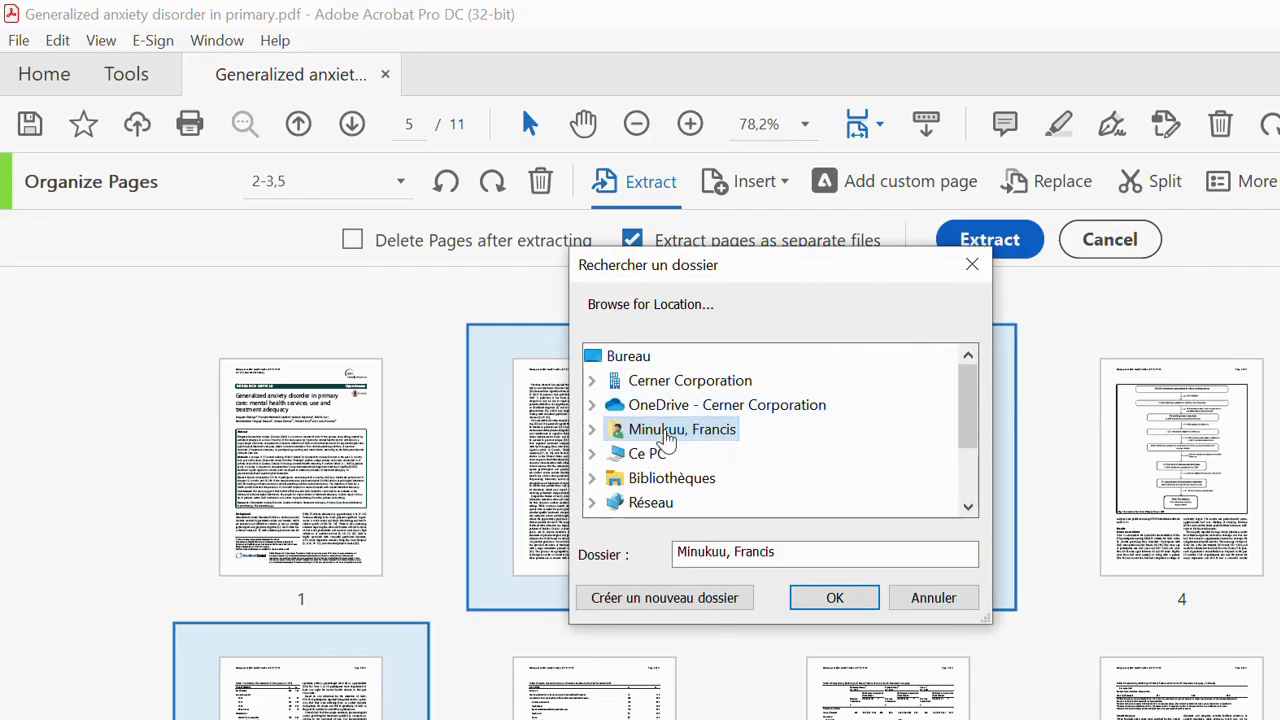
# Create a new folder on the desktop (Bureau), keep its default name, and save the extracted pages there.
pyautogui.click(591, 453)
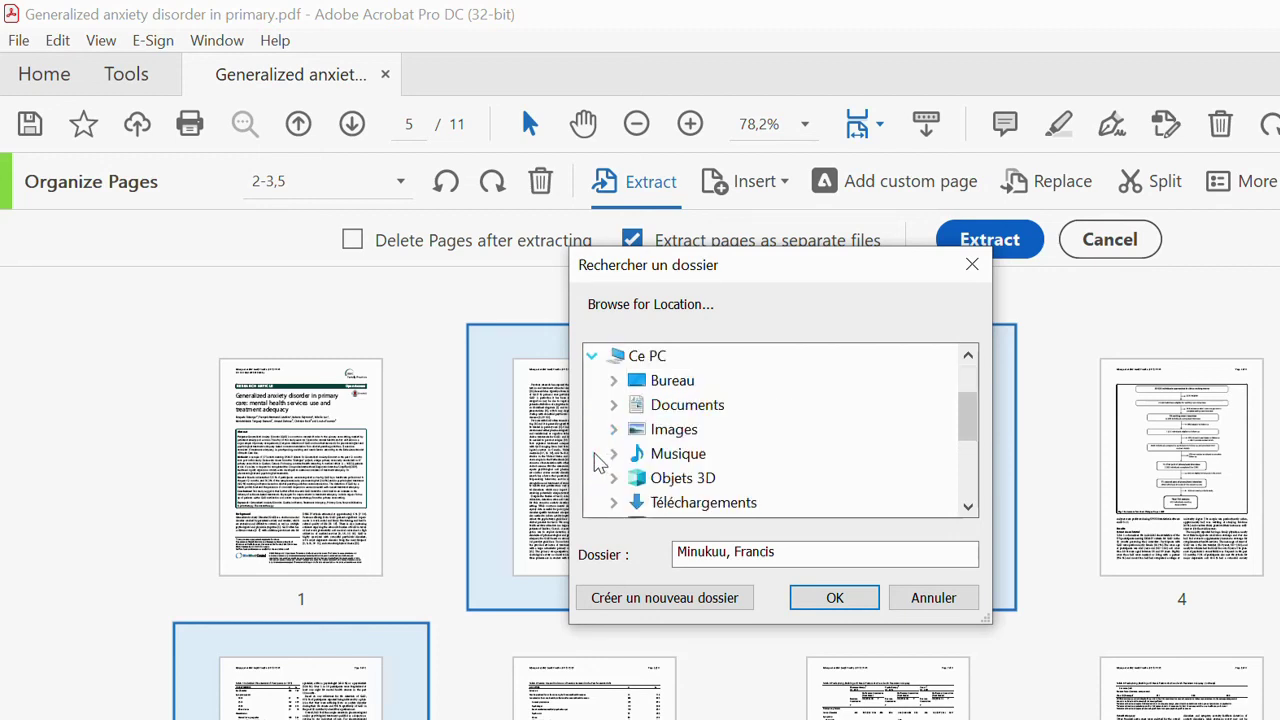
pyautogui.doubleClick(680, 386)
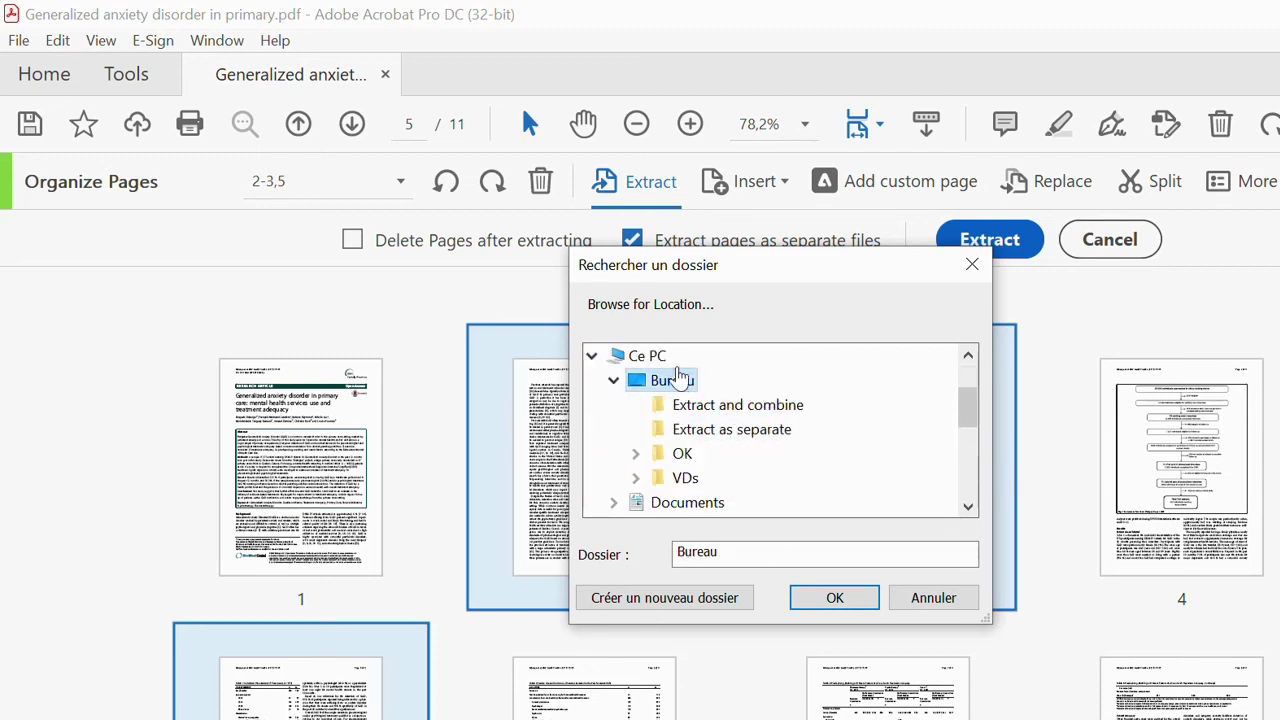
pyautogui.click(700, 598)
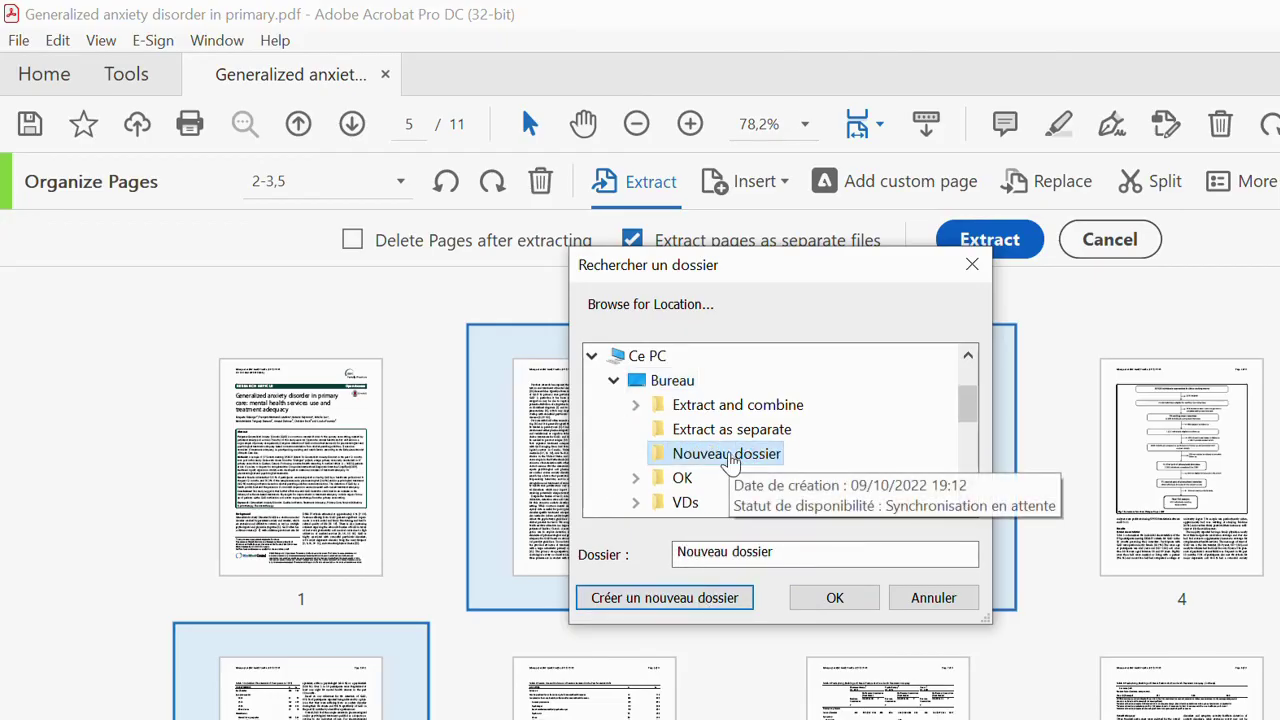
pyautogui.click(835, 598)
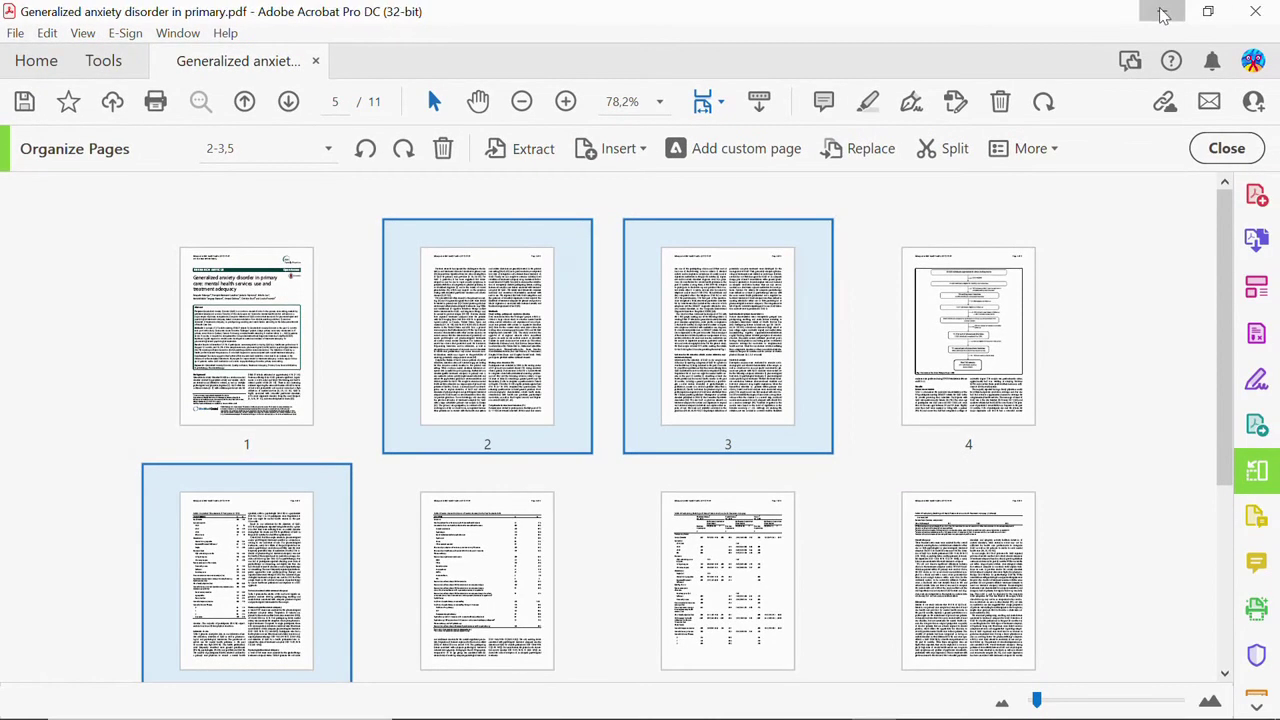
# Minimize the PDF window and open the "Nouveau dossier" folder on the desktop to check the extracted files.
pyautogui.click(1163, 14)
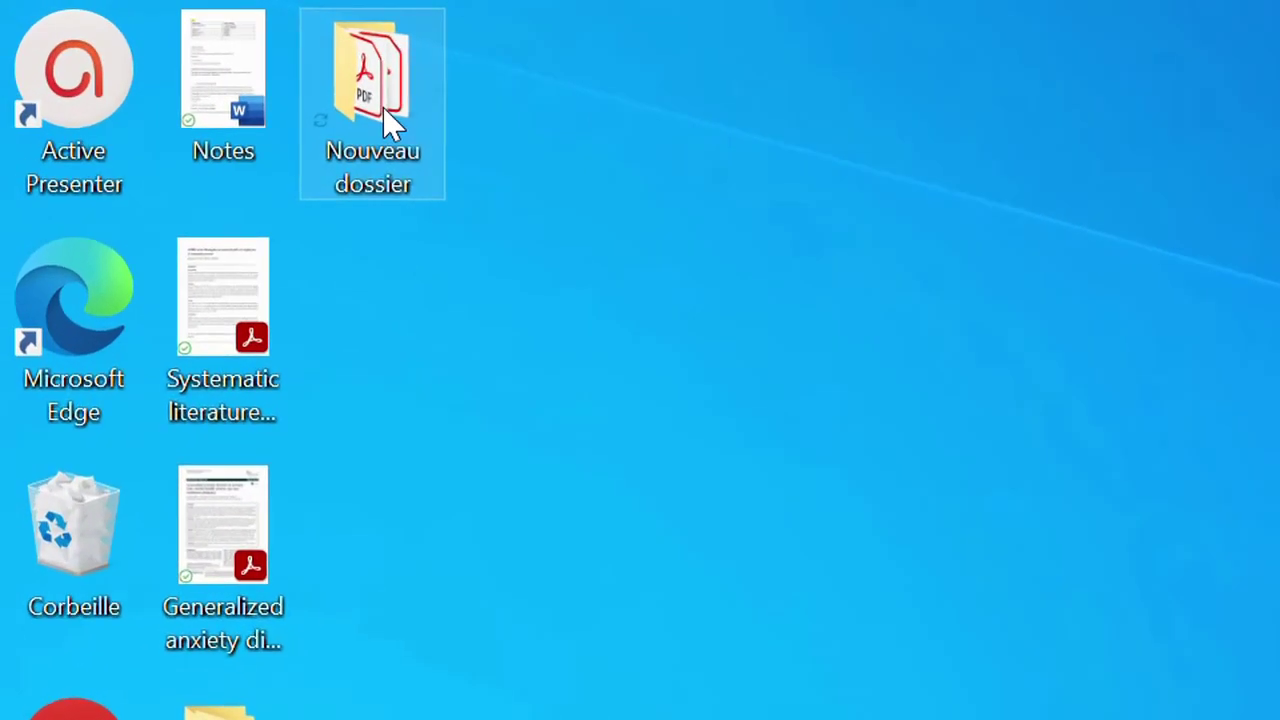
pyautogui.doubleClick(383, 107)
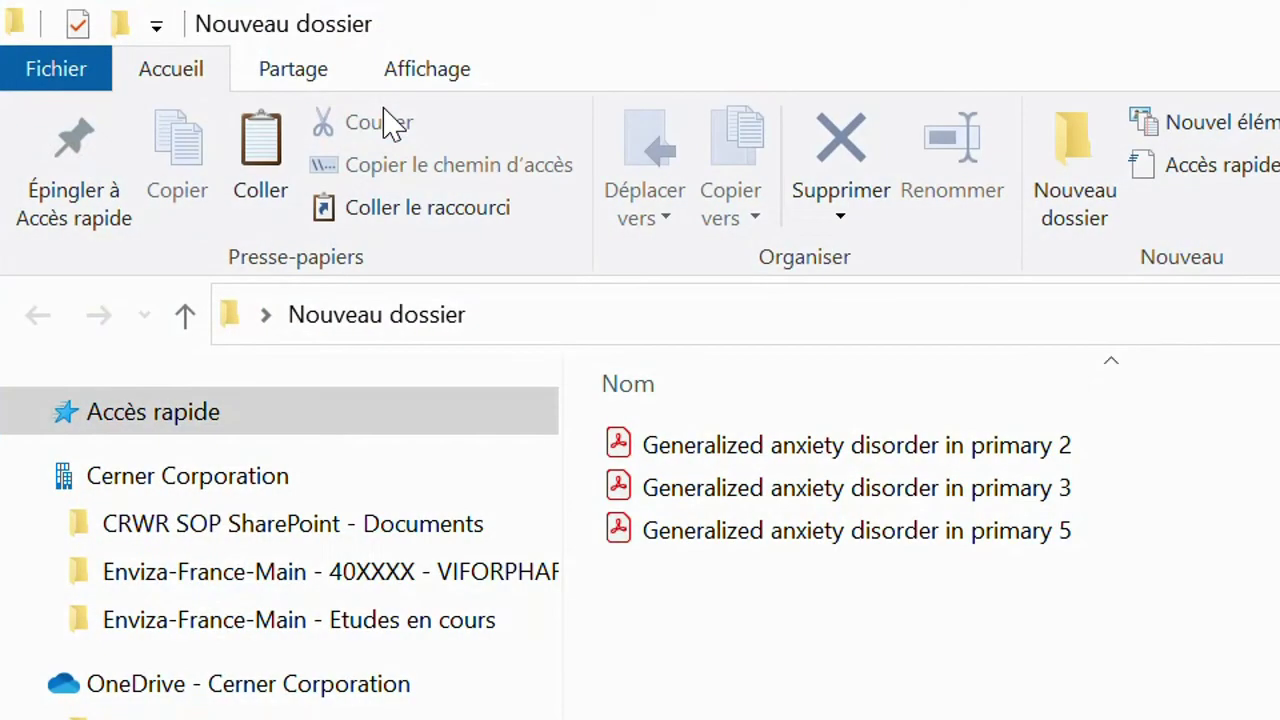